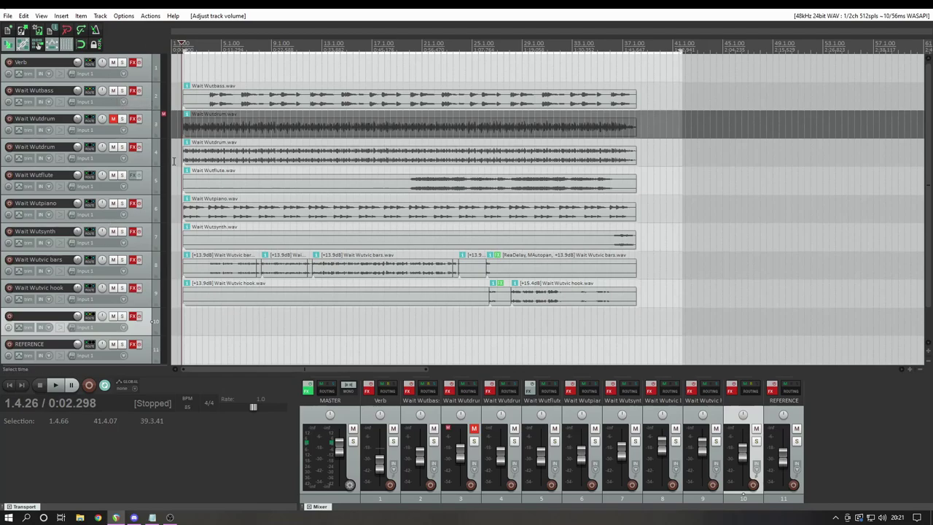
Inspect the ReaDelay and MAutopan effects on the short split items of the Wait Wutvic bars track.
scroll(508, 308, "up", 5)
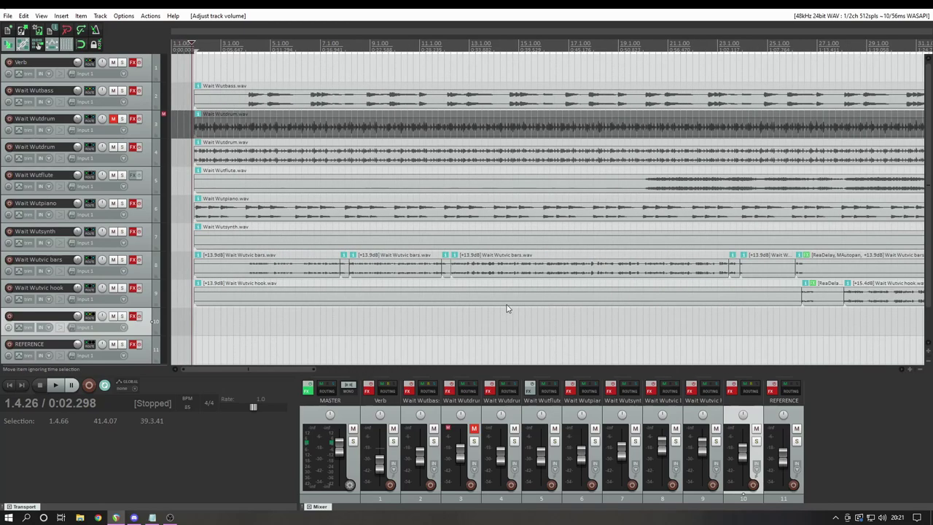
left_click(641, 268)
scroll(642, 268, "down", 1)
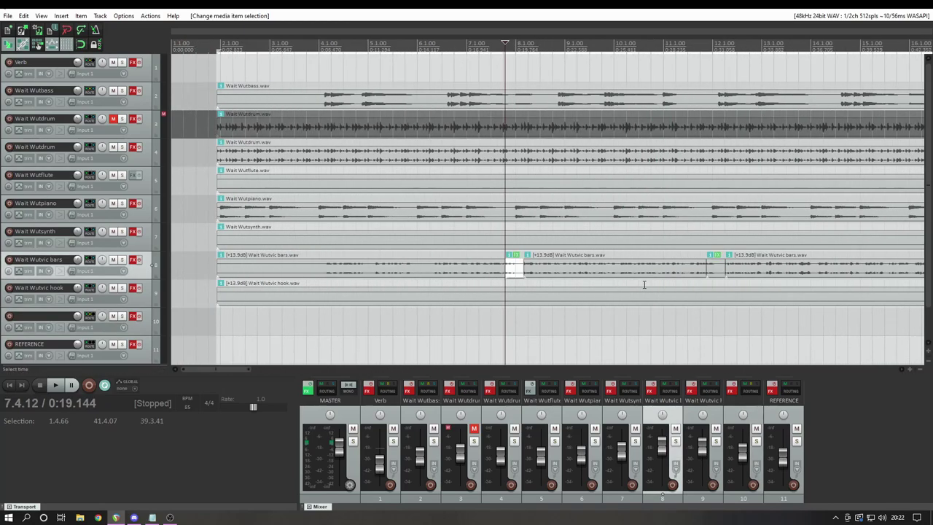
left_click(717, 270)
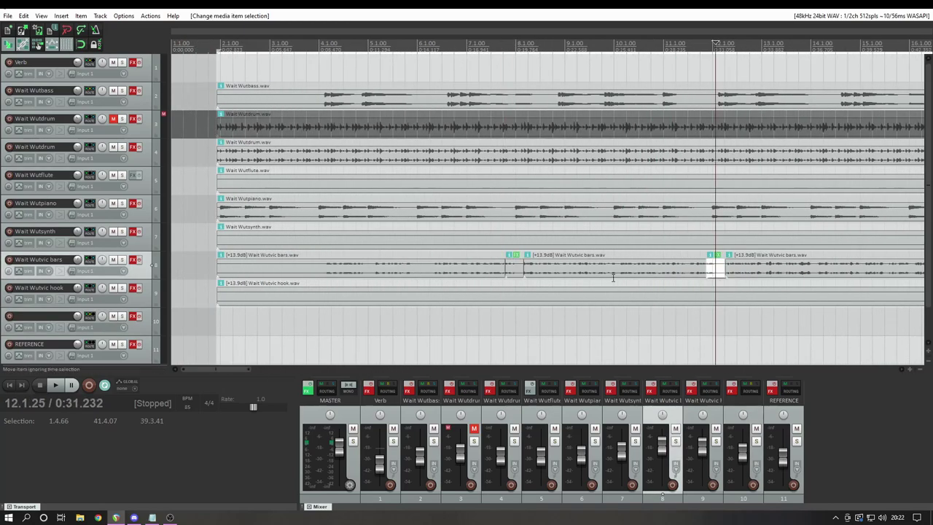
left_click(516, 254)
left_click(66, 57)
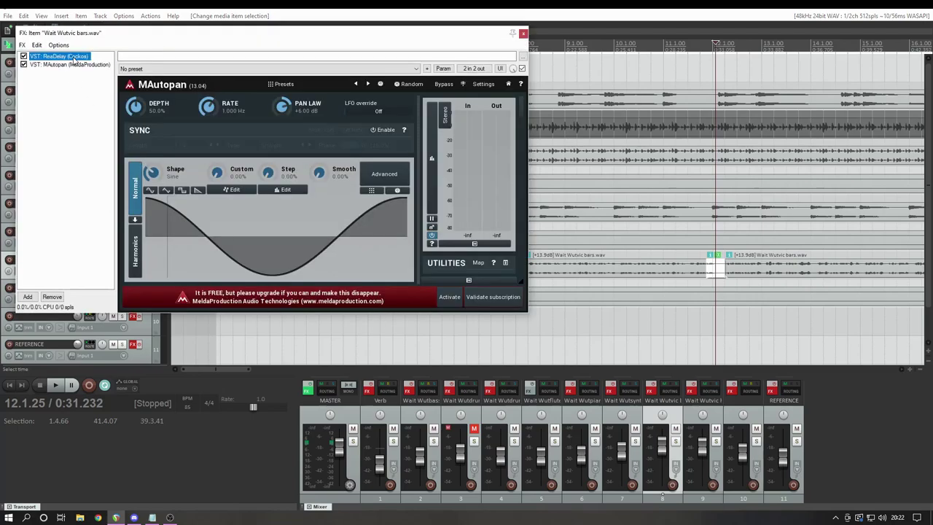
left_click(78, 64)
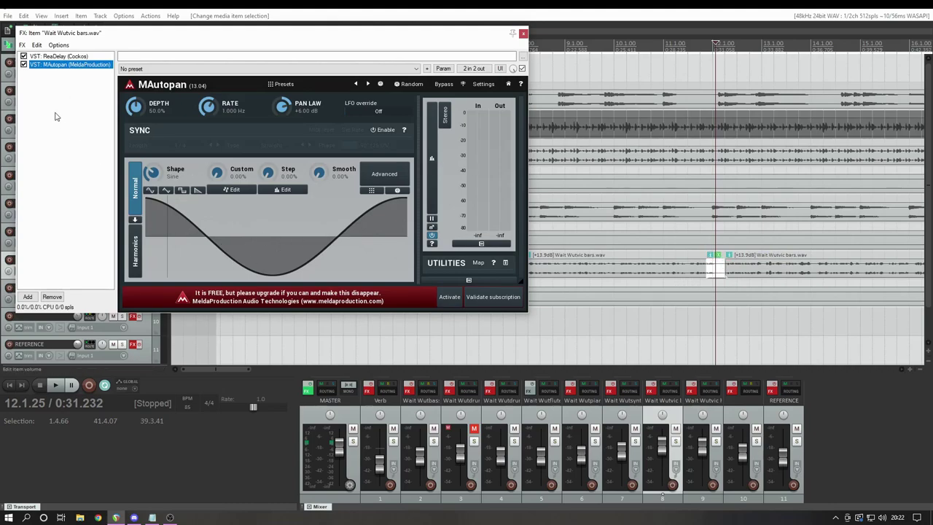
scroll(539, 51, "down", 2)
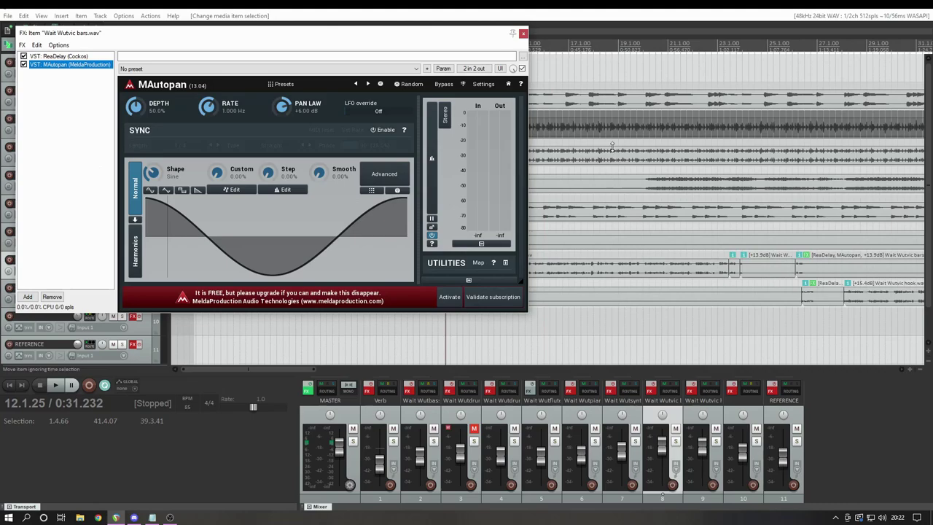
left_click(523, 33)
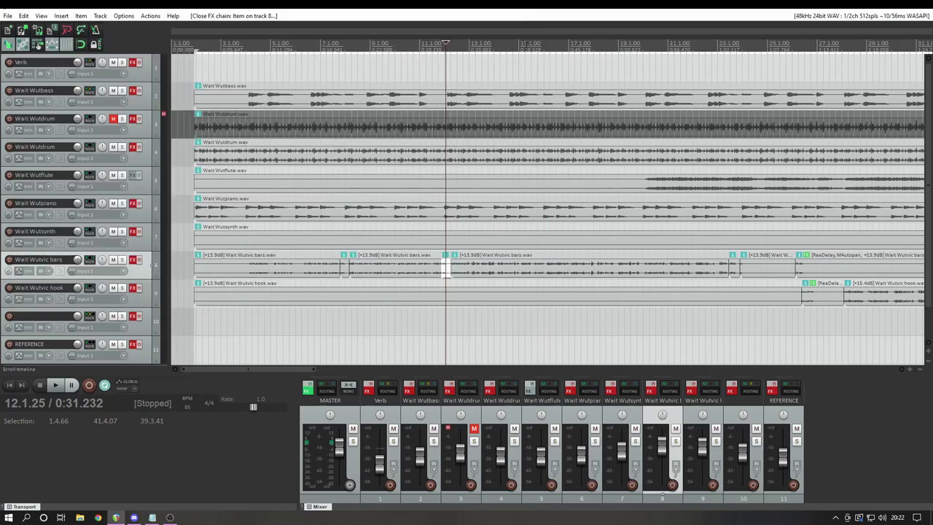
Examine the remaining split items on the Wait Wutvic bars track, through to the final one with ReaDelay and MAutopan.
left_click(345, 274)
left_click(443, 270)
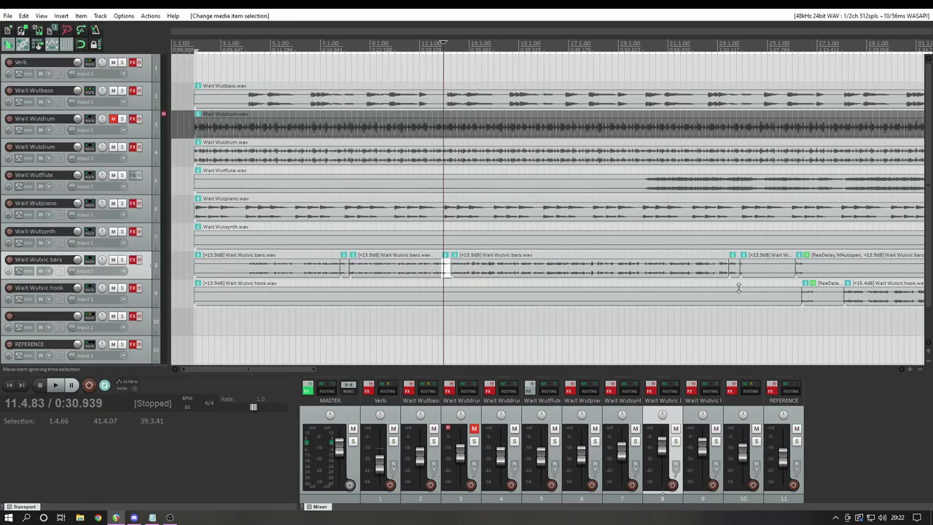
left_click(734, 270)
scroll(792, 303, "down", 2)
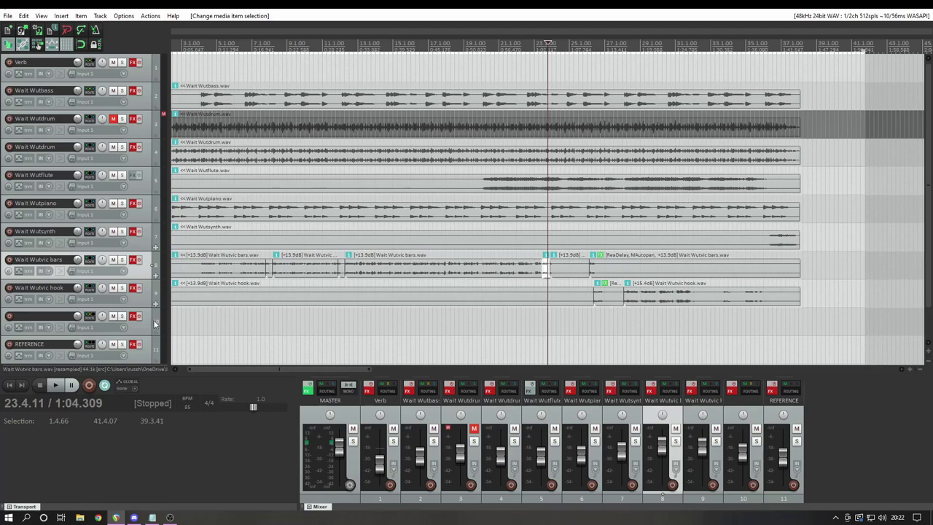
scroll(479, 282, "up", 1)
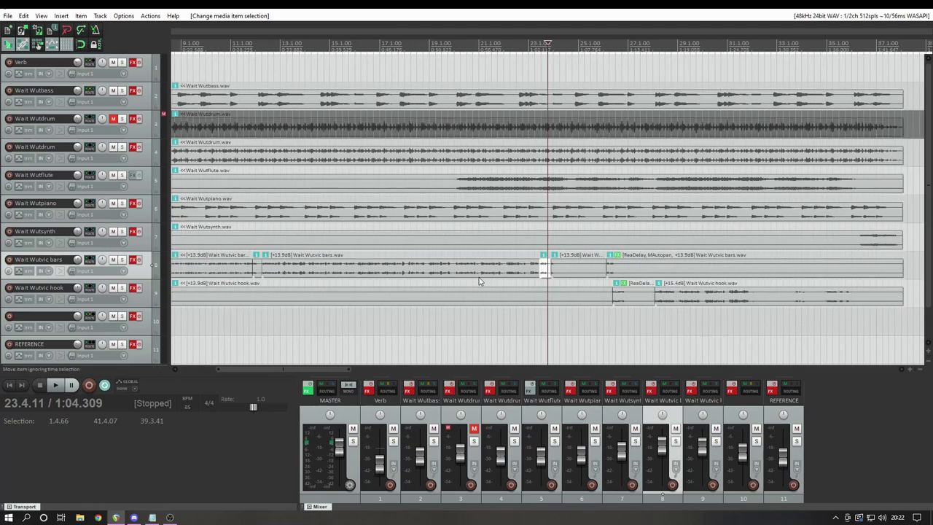
left_click(630, 269)
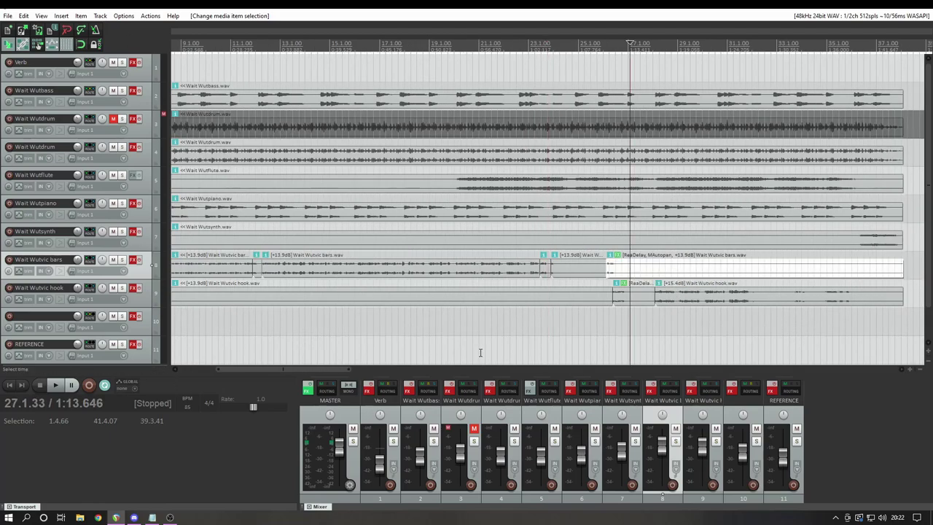
scroll(481, 355, "down", 1)
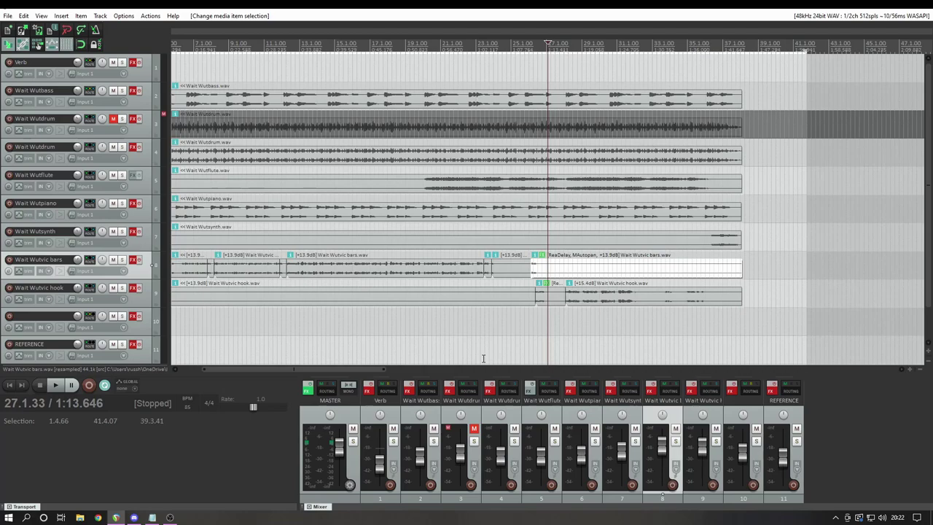
scroll(459, 324, "down", 3)
scroll(454, 319, "up", 3)
scroll(474, 329, "down", 2)
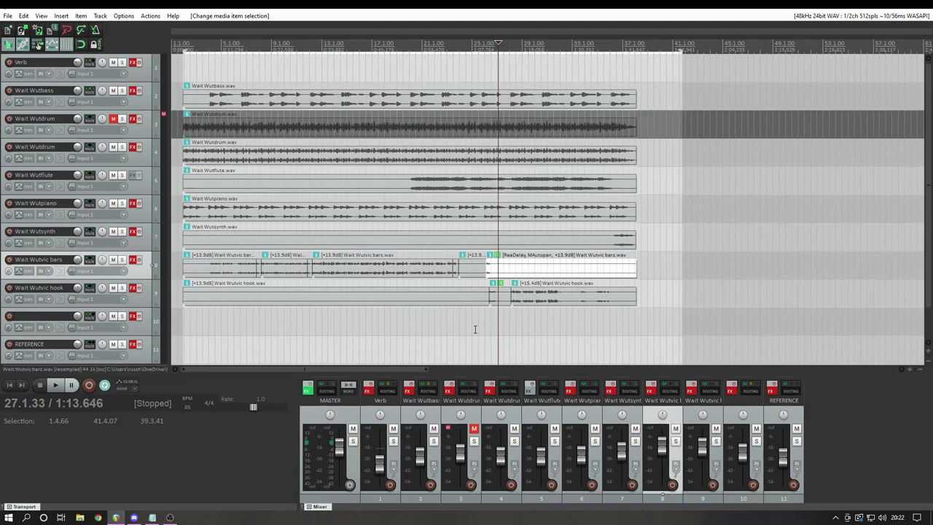
Play the full mix from the start of the song, then stop playback.
left_click(190, 326)
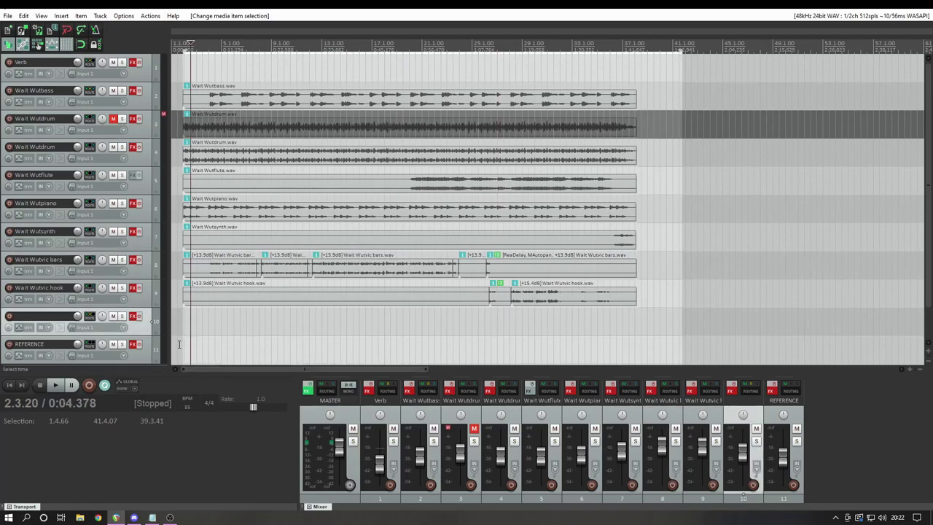
left_click(178, 344)
key("space")
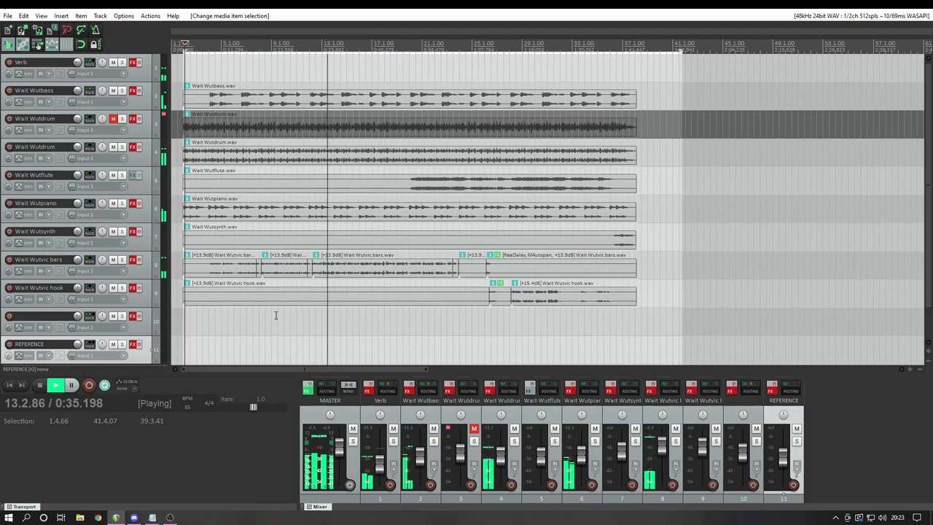
key("space")
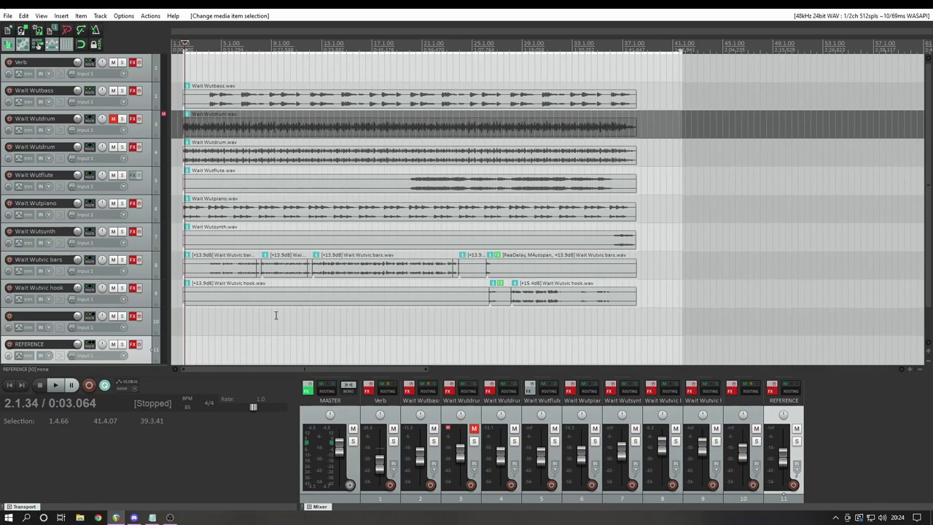
Listen to the Wait Wutbass track soloed from where the bass enters, then stop playback and remove the solo.
scroll(276, 315, "up", 2)
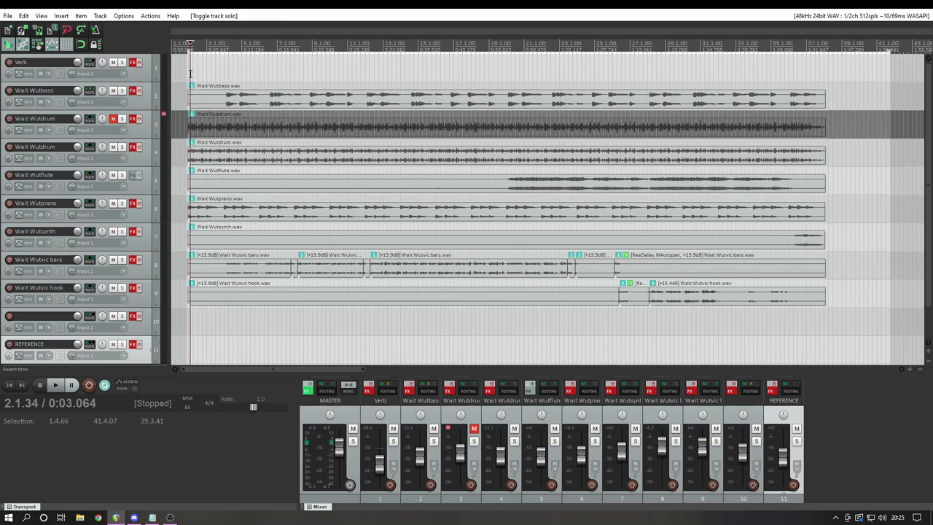
left_click(225, 80)
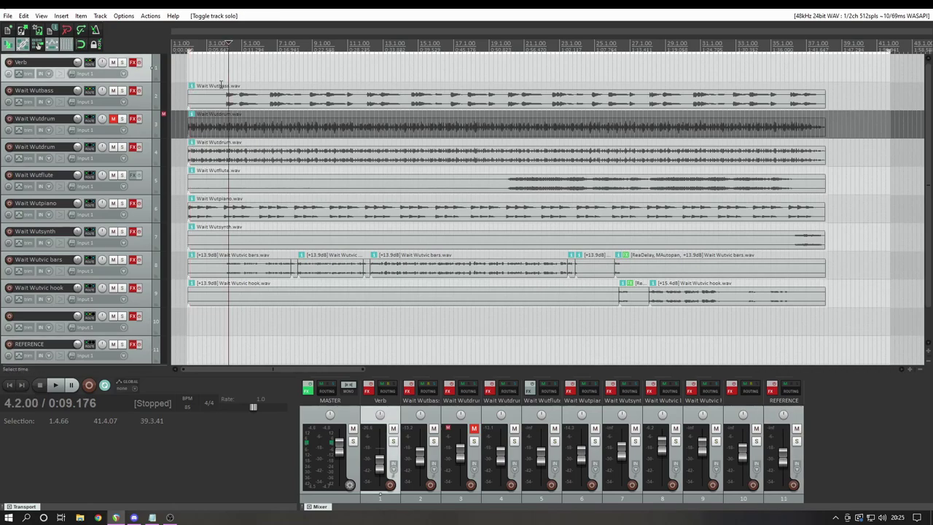
left_click(234, 81)
left_click(221, 82)
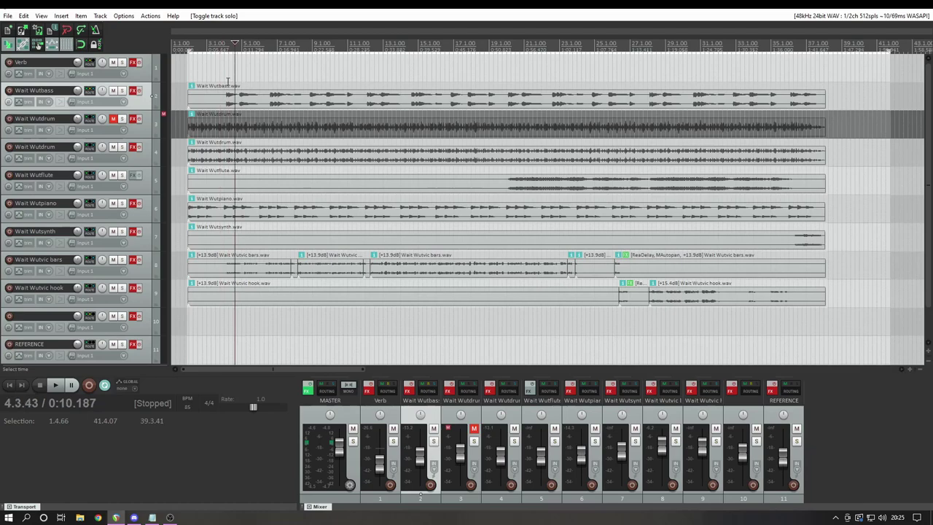
left_click(122, 91)
left_click(224, 103)
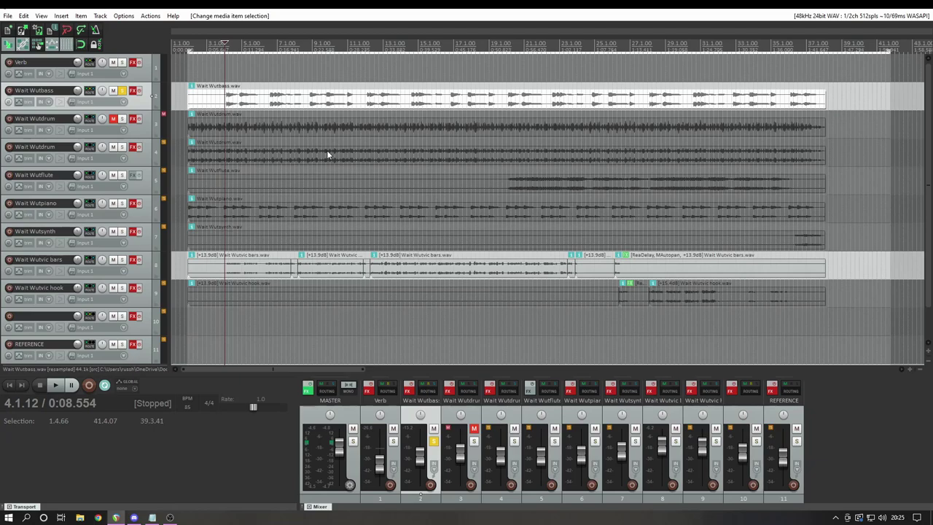
key("space")
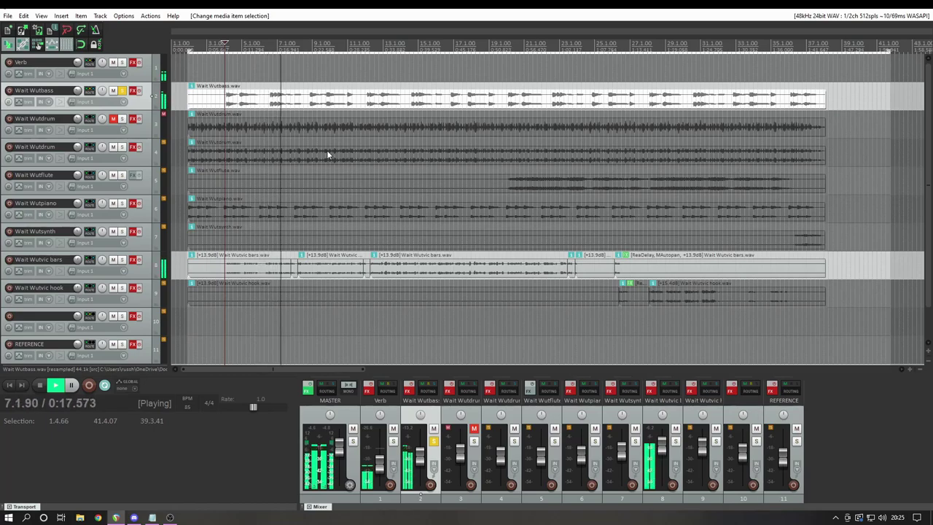
key("space")
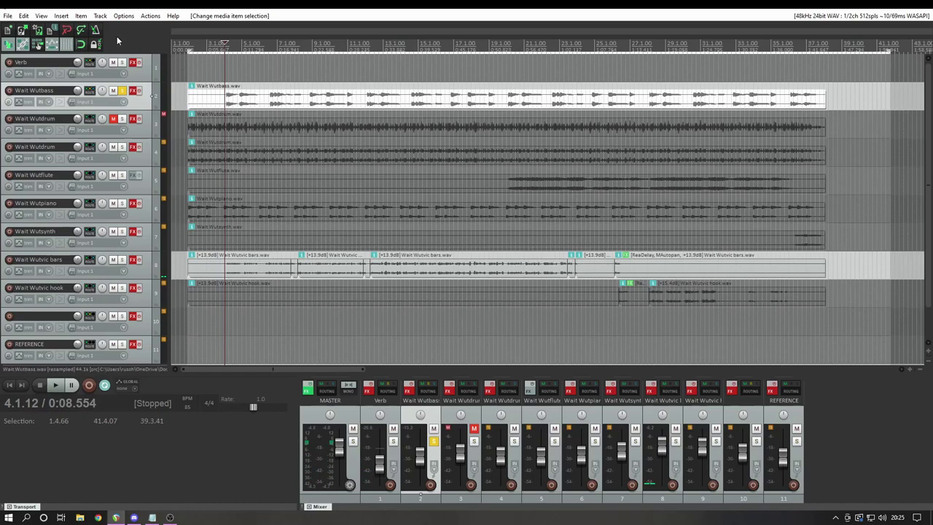
left_click(122, 91)
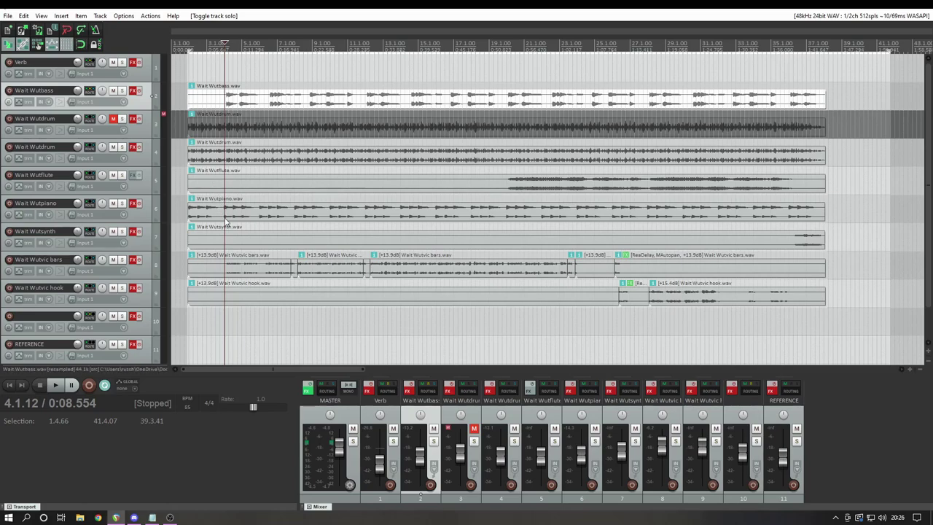
Listen to the Wait Wutdrum track 4 soloed from the start of the song, then stop playback and remove the solo.
left_click(188, 69)
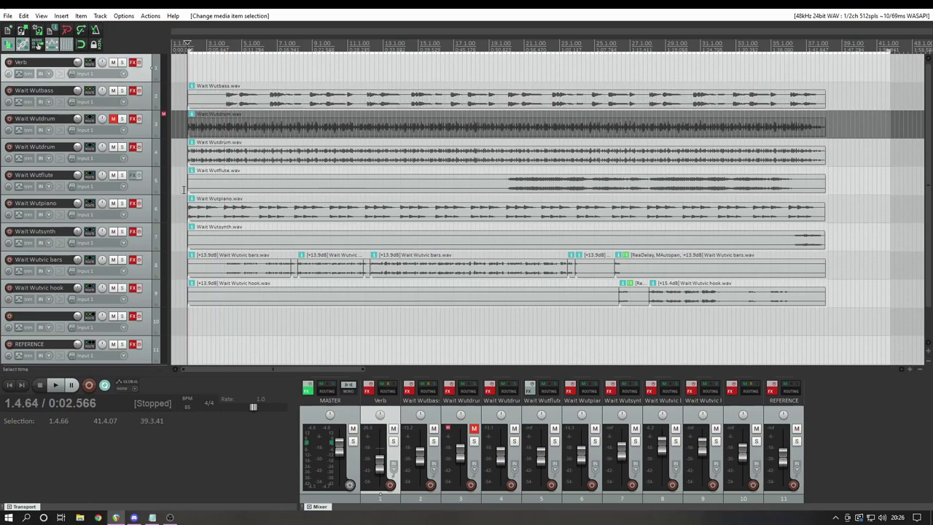
left_click(123, 147)
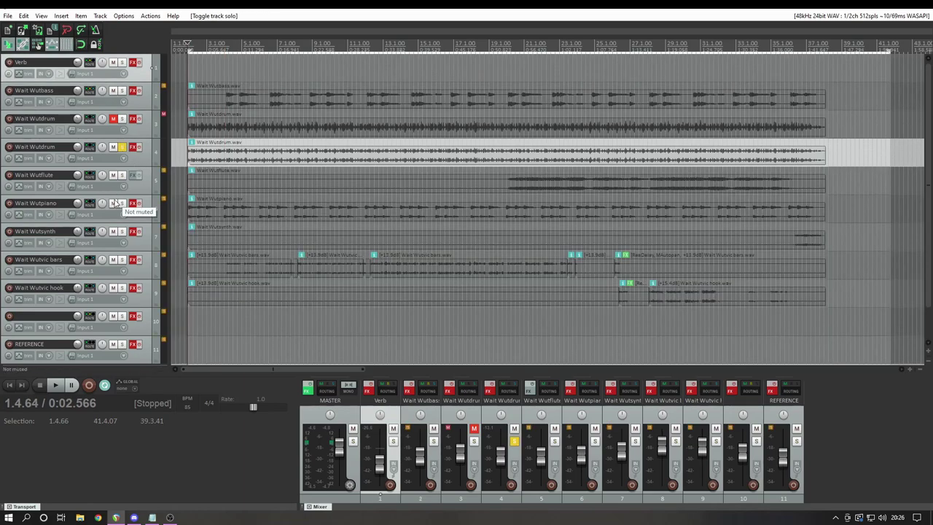
key("space")
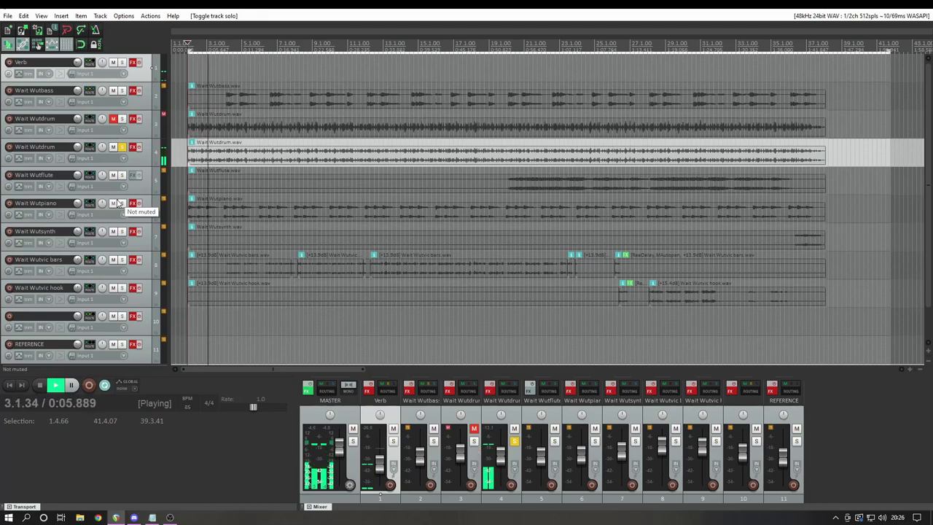
key("space")
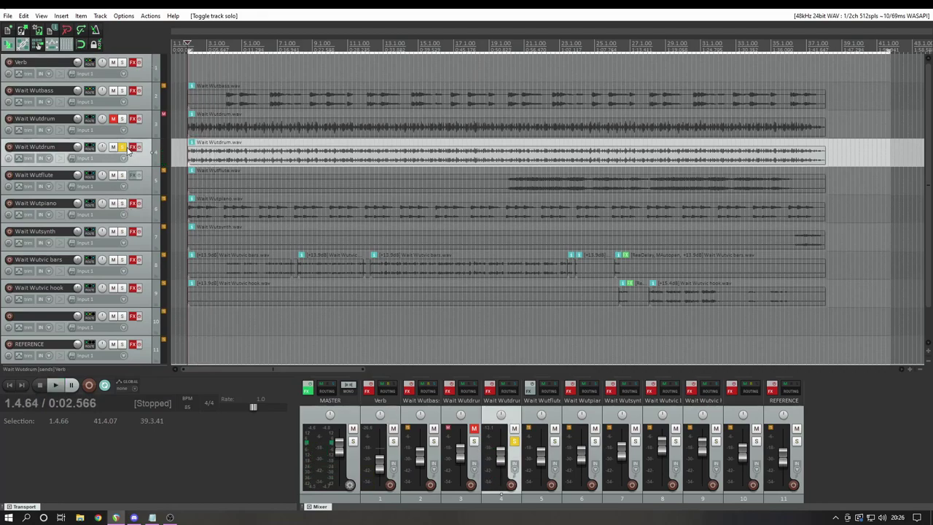
left_click(122, 147)
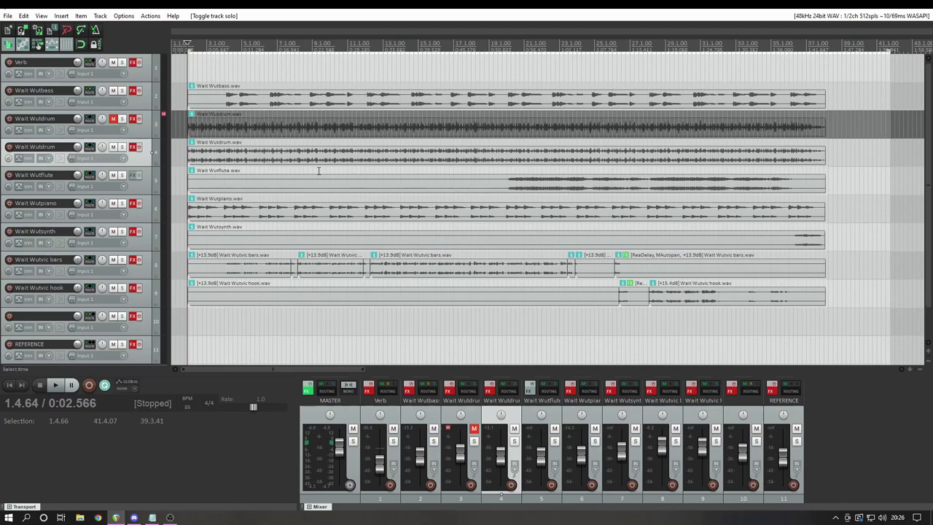
Unmute the Wait Wutdrum track 3 and place the edit cursor on its item just after bar 5.
left_click(132, 137)
left_click(112, 119)
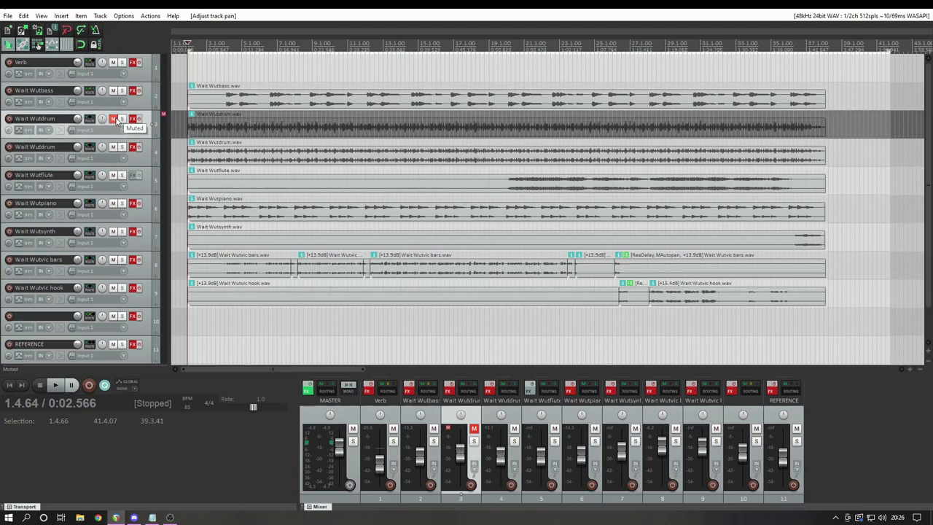
left_click(244, 126)
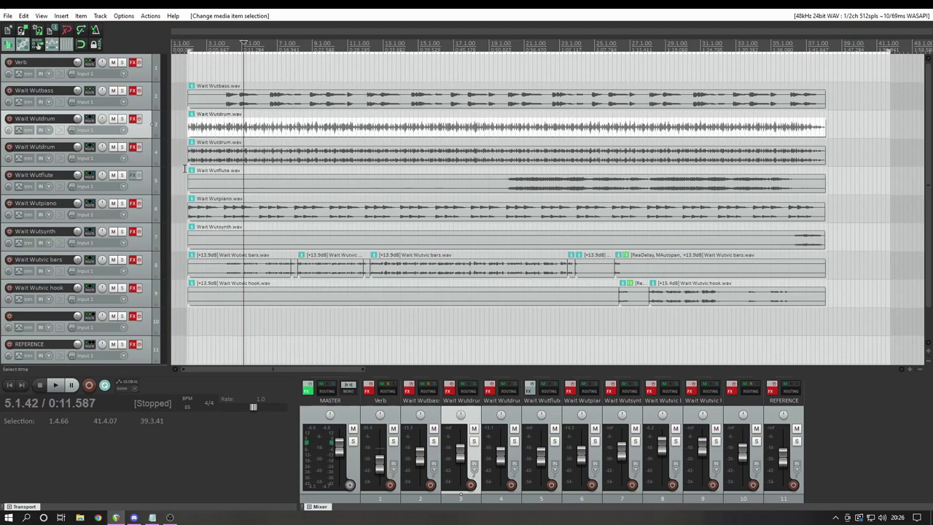
Open the effects chain of Wait Wutdrum track 3, close the floating FerricTDS window and show MEqualizer.
left_click(133, 119)
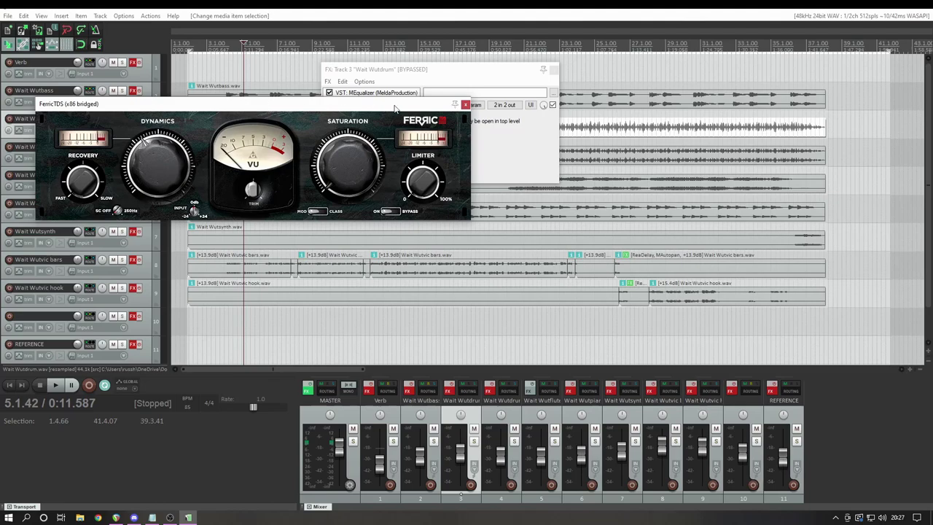
left_click(465, 105)
left_click(376, 93)
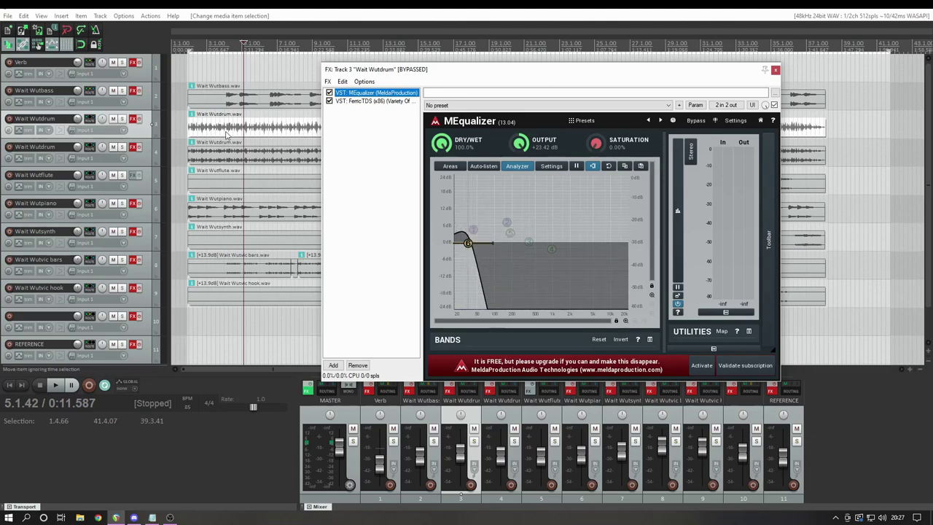
Solo Wait Wutdrum track 3 and briefly play it with its effects bypassed.
left_click(122, 118)
key("space")
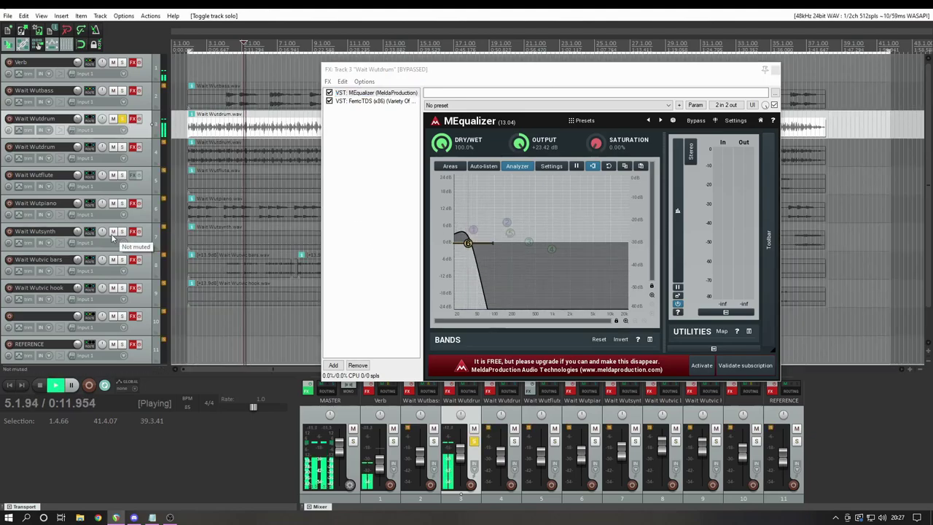
key("space")
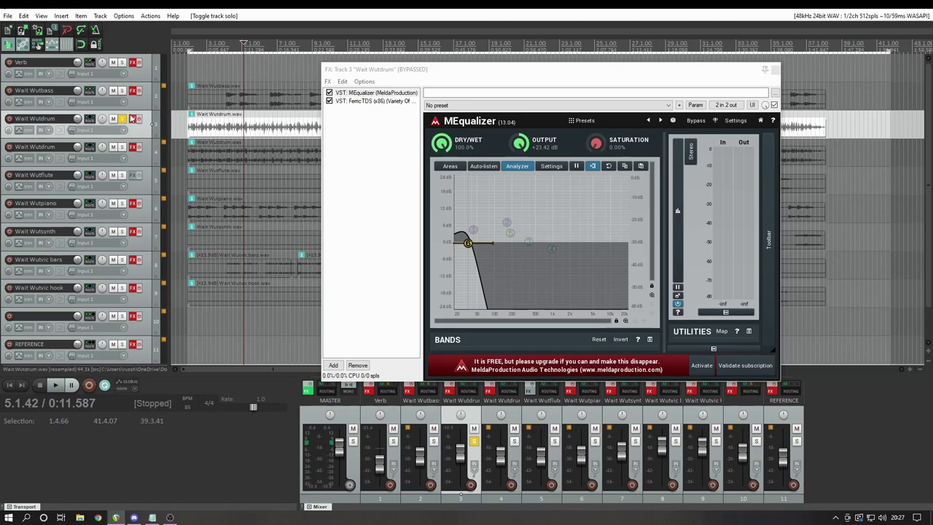
Enable the effects chain on Wait Wutdrum track 3 and play the soloed track through it.
left_click(135, 119)
key("space")
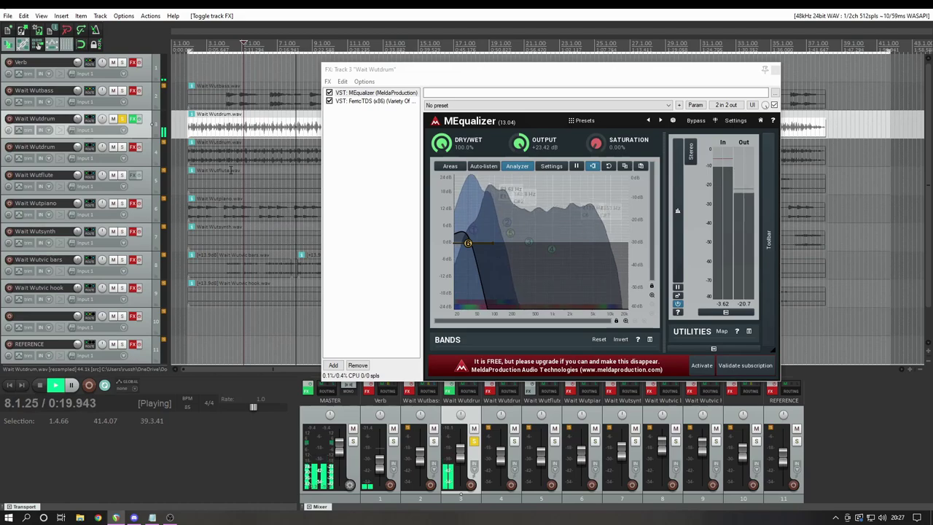
Replay the soloed Wait Wutdrum track 3 from just after bar 2, then stop playback.
key("space")
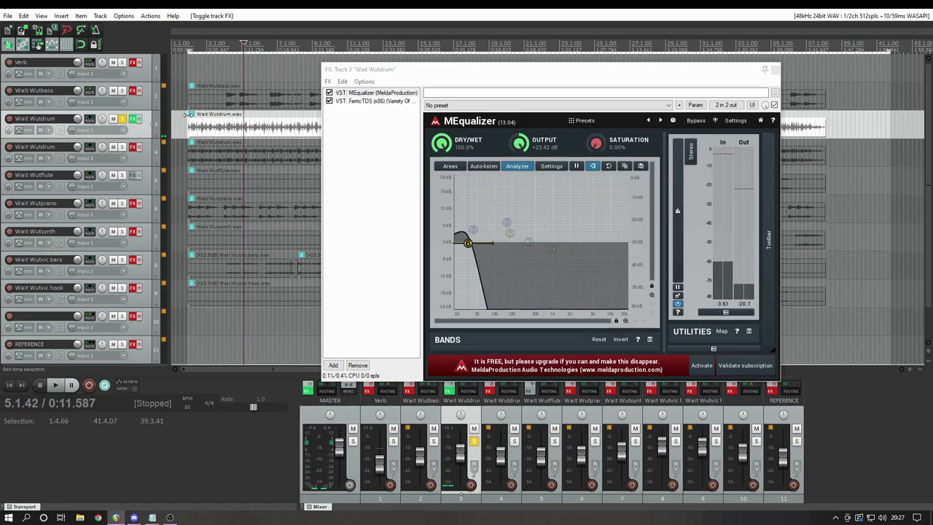
left_click(198, 133)
key("space")
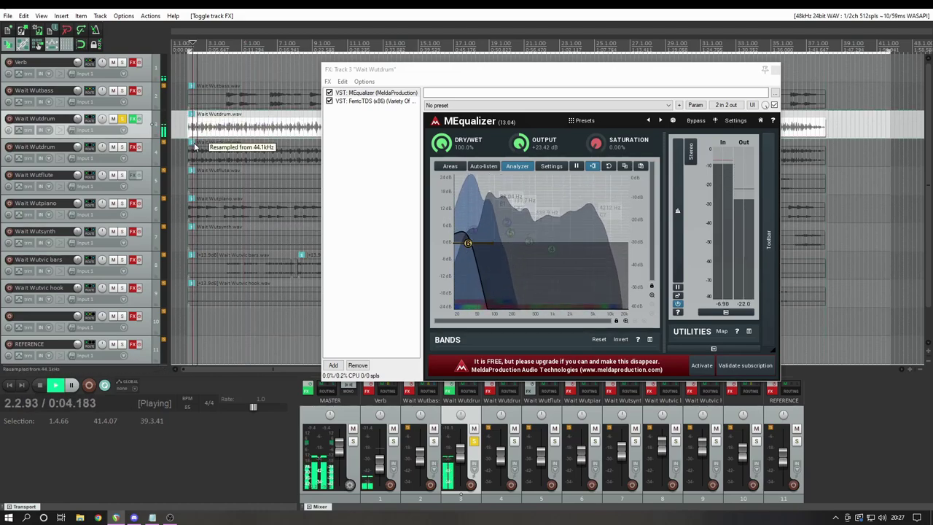
key("space")
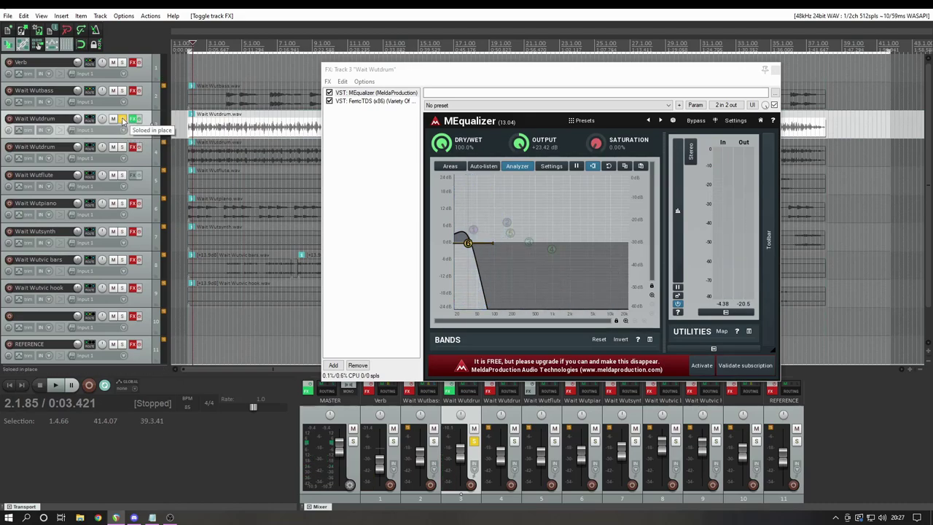
Solo only Wait Wutdrum track 4 with its effects enabled and open its effects chain at MEqualizer.
left_click(122, 119)
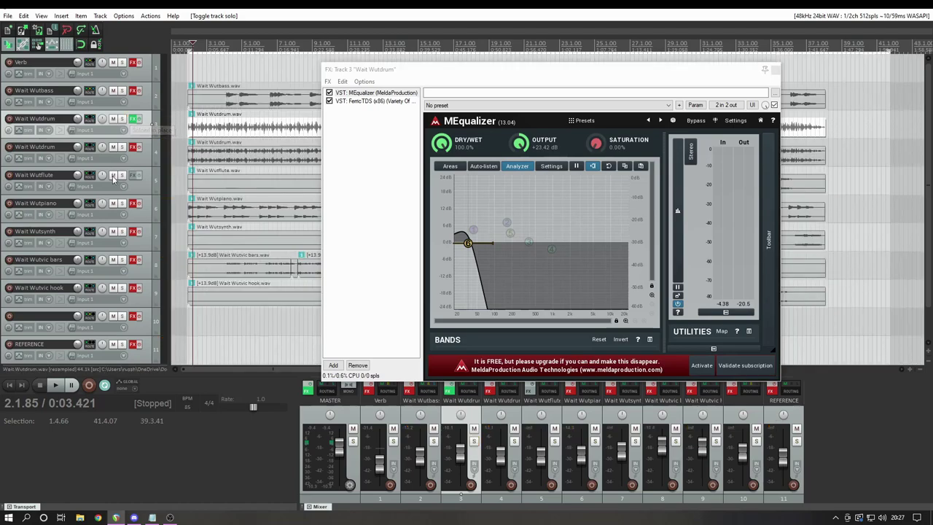
left_click(123, 120)
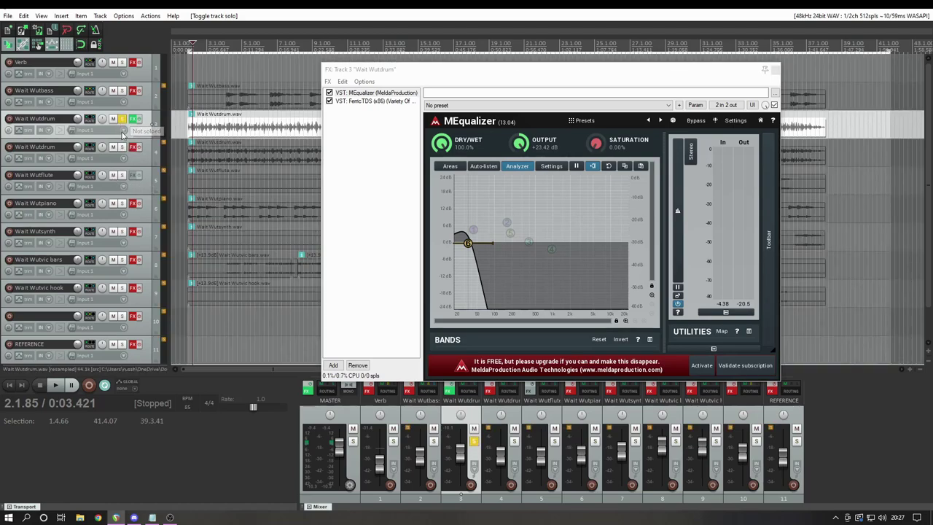
left_click(123, 148)
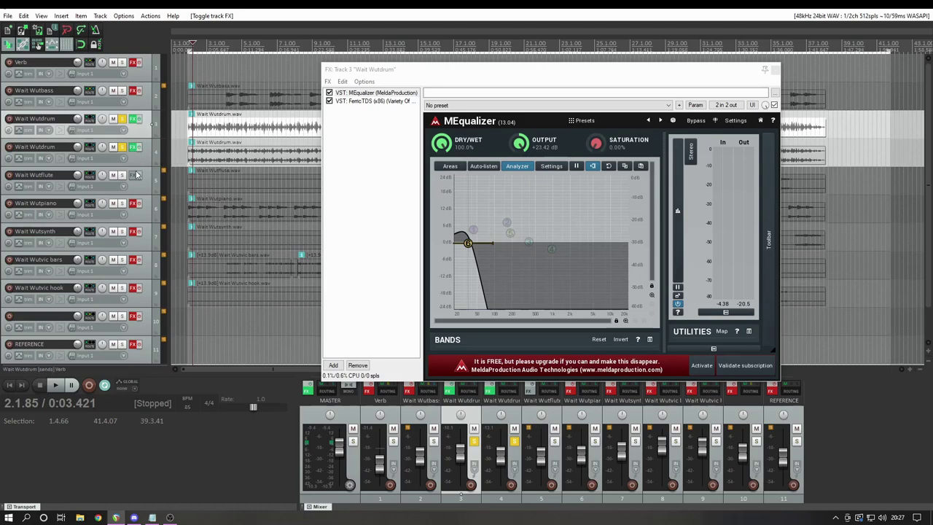
left_click(134, 146)
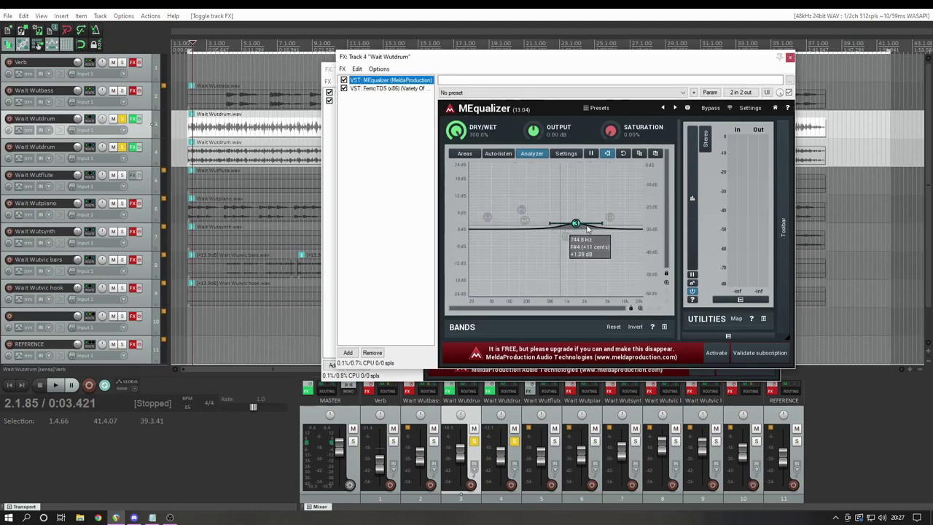
left_click(123, 119)
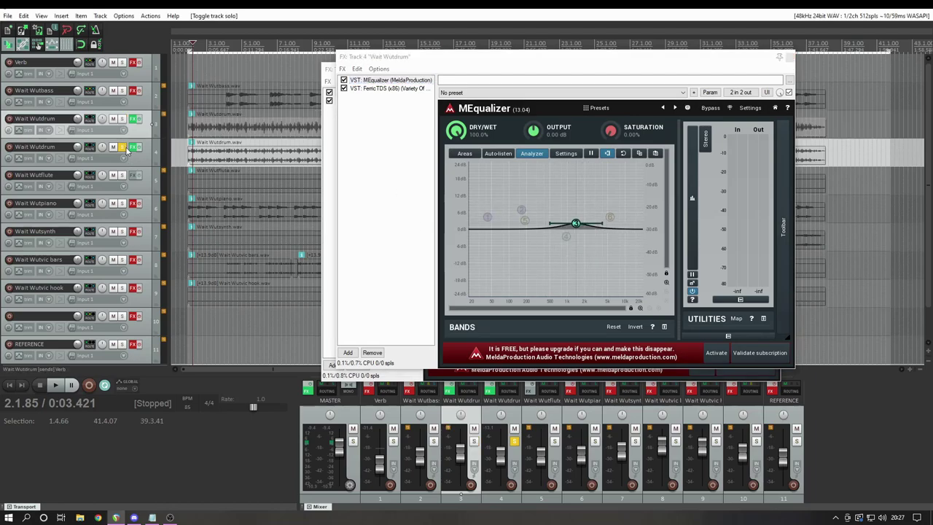
Play the soloed Wait Wutdrum track 4 while comparing it with MEqualizer's mid-range boost band off and on, then stop.
mouse_move(576, 223)
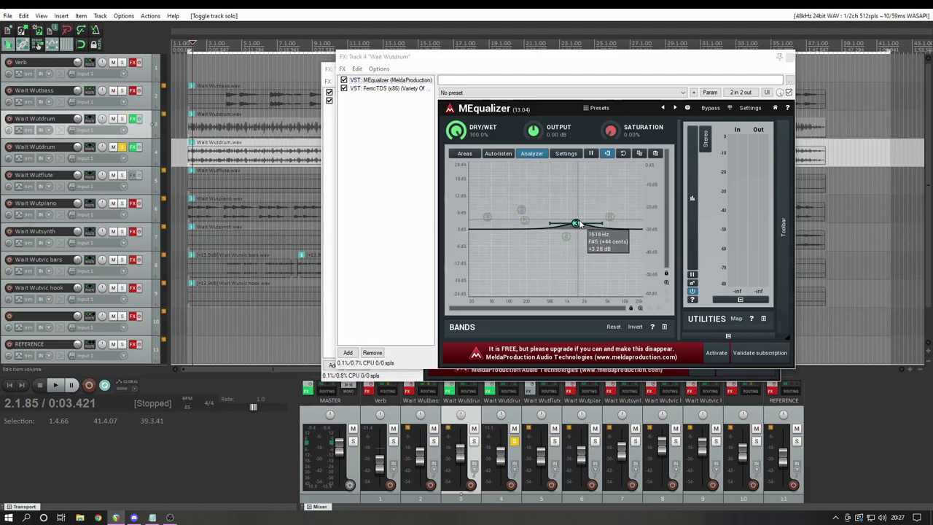
key("space")
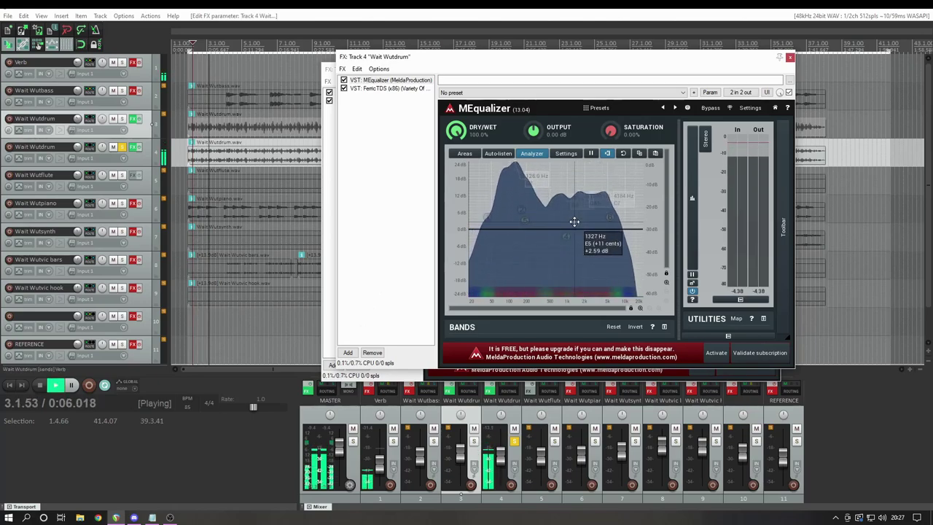
left_click_drag(574, 221, 576, 222)
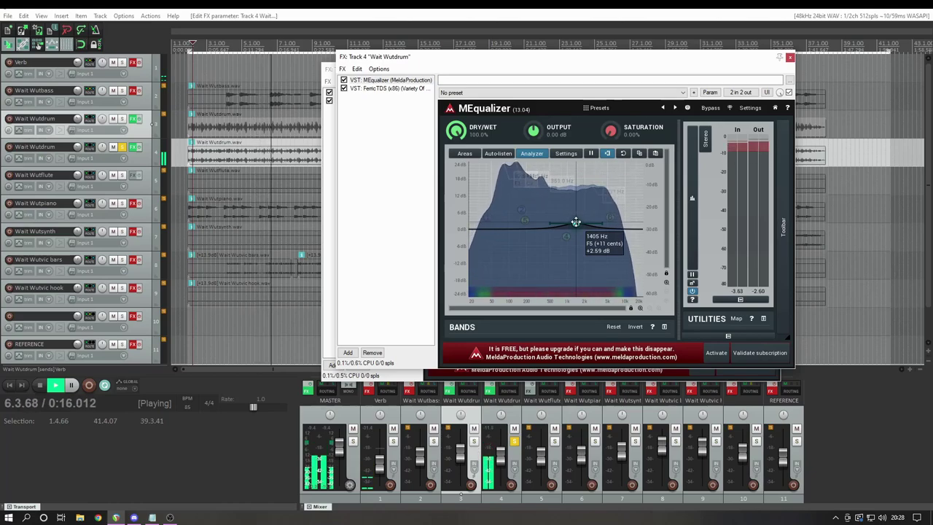
key("space")
Close the drum effects windows, clear the solo and place the edit cursor at the start of the drum items.
left_click(371, 174)
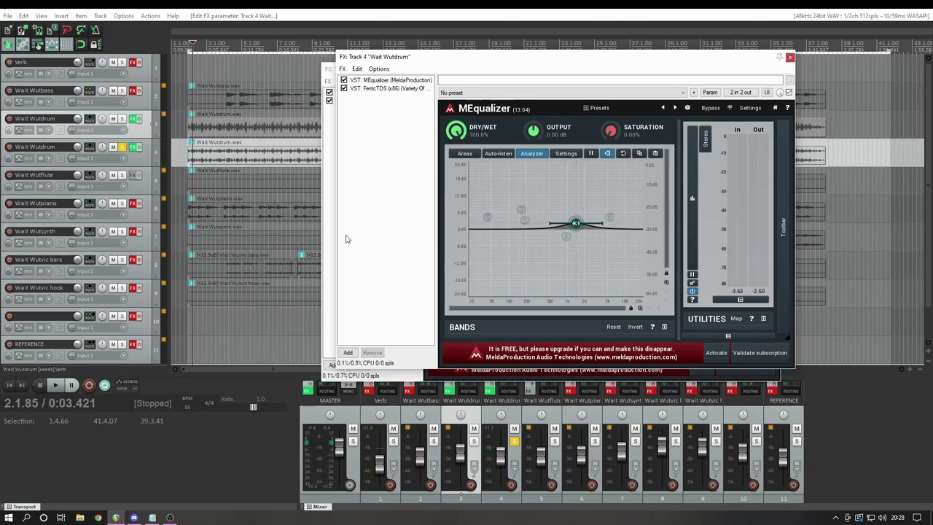
key("Escape")
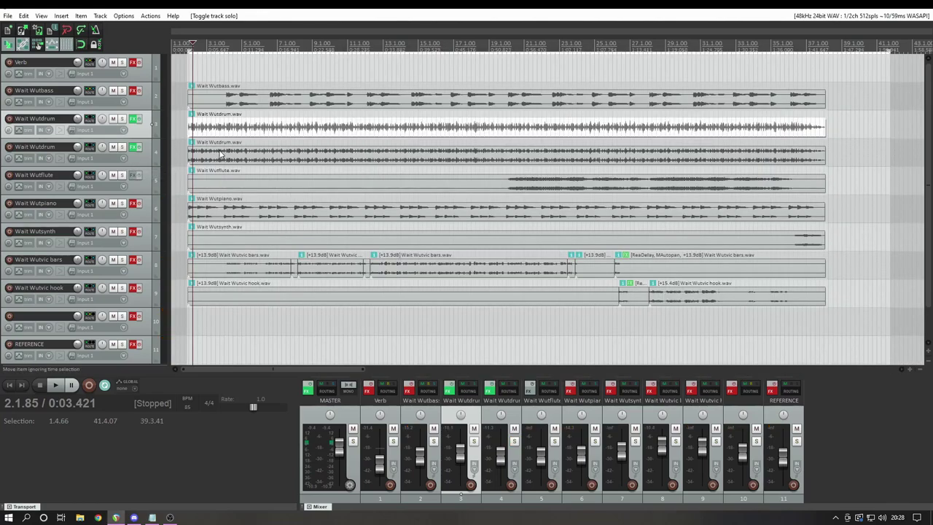
left_click(189, 116)
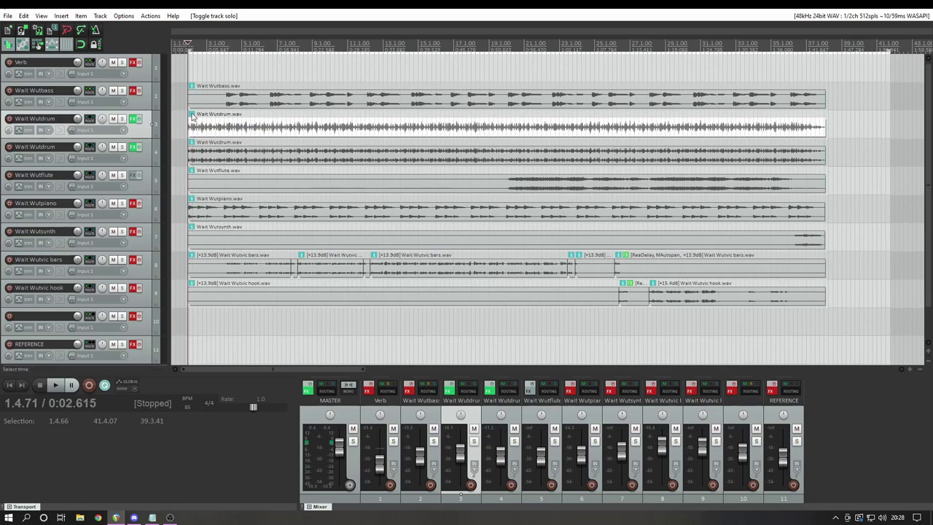
Reopen the effects chain of Wait Wutdrum track 4, view FerricTDS, and close both windows.
left_click(134, 148)
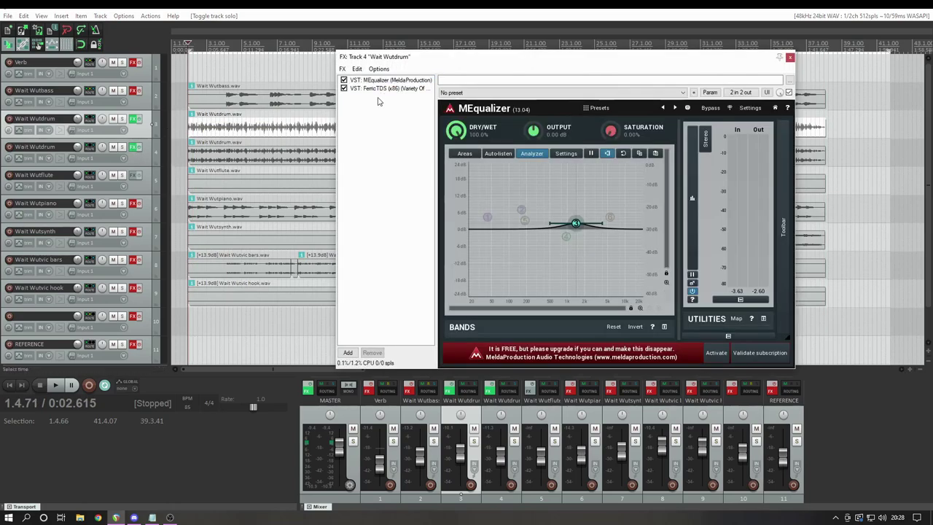
left_click(379, 88)
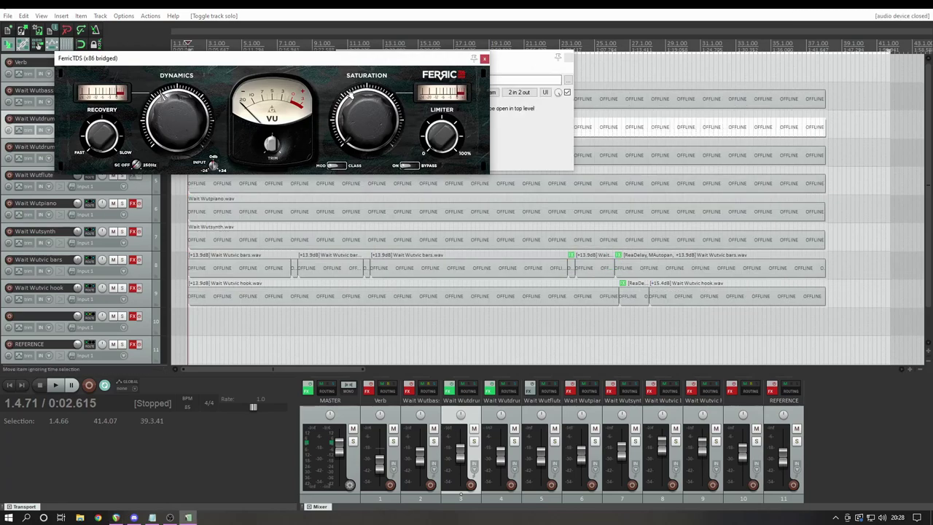
left_click_drag(364, 68, 396, 73)
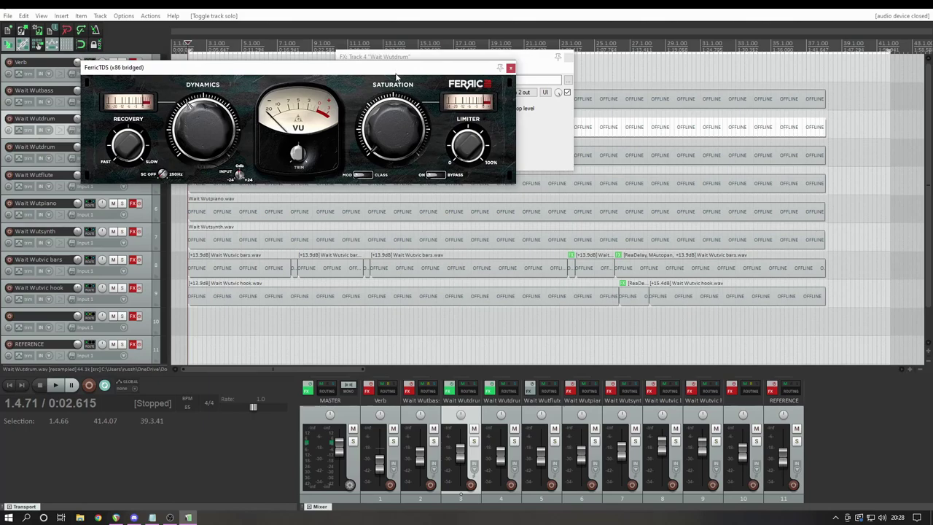
left_click(511, 69)
key("Escape")
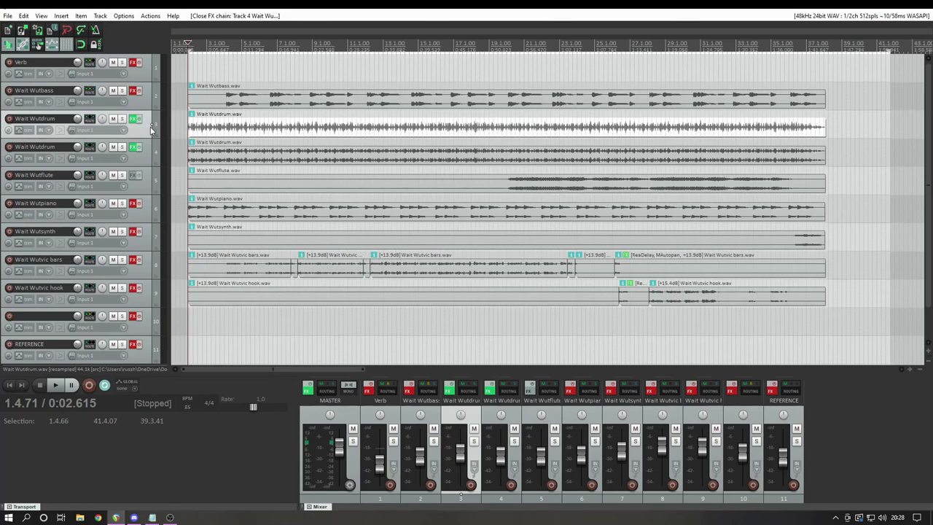
key("Up")
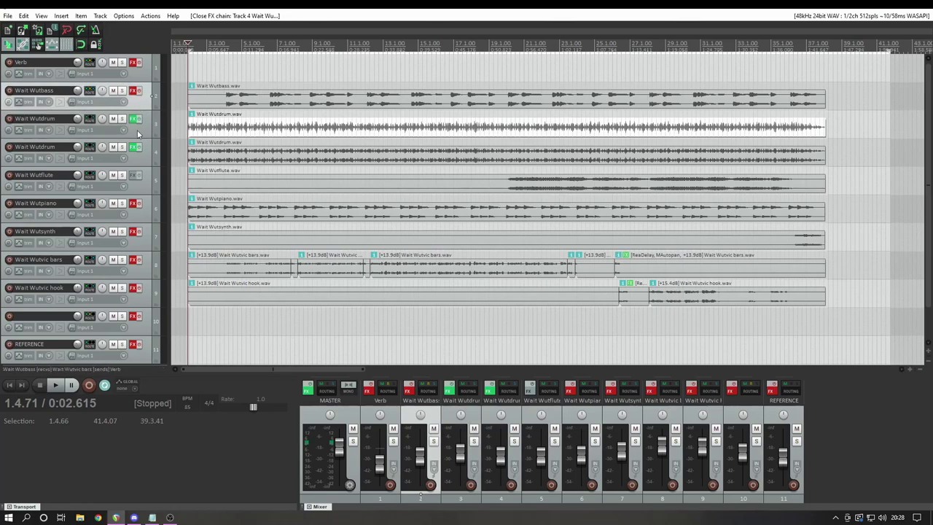
left_click(228, 153)
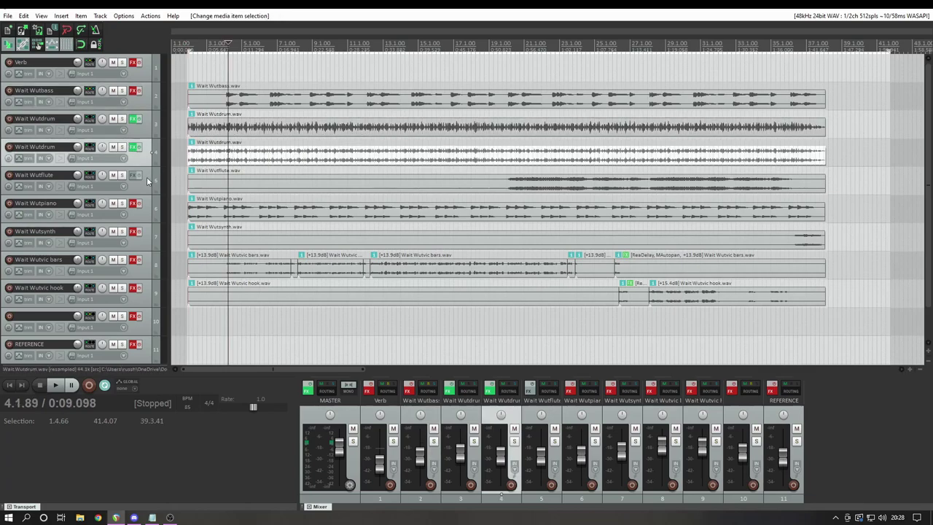
left_click(241, 128)
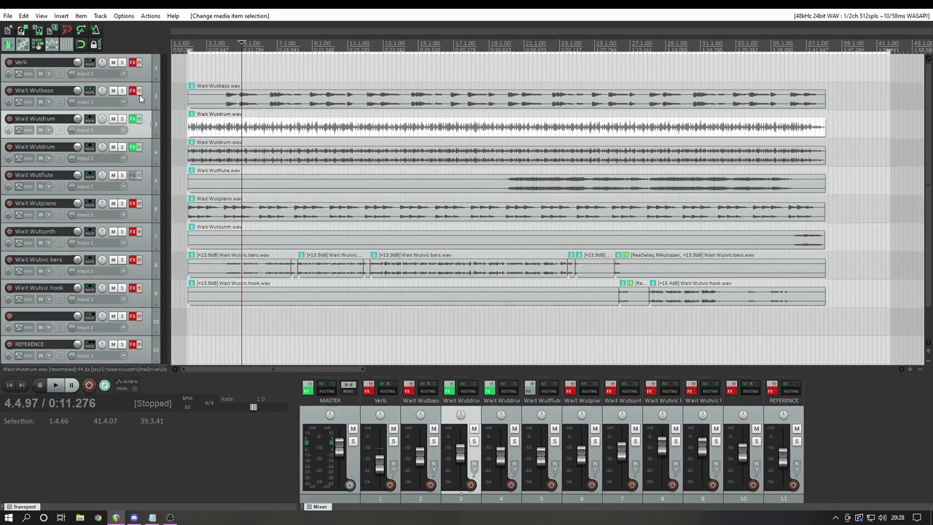
Solo Wait Wutbass track 2 at bar 4 with its effects enabled and open its effects chain in the middle of the screen.
key("ctrl+z")
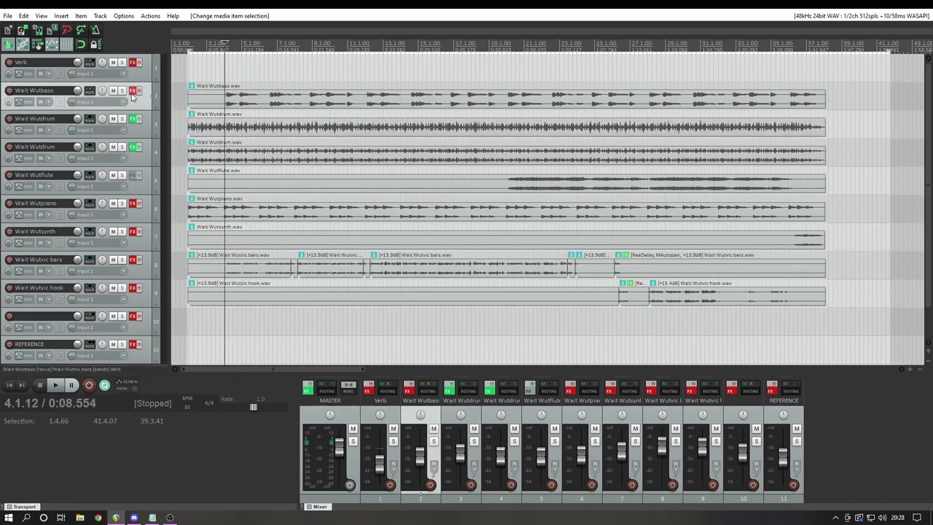
left_click(134, 92)
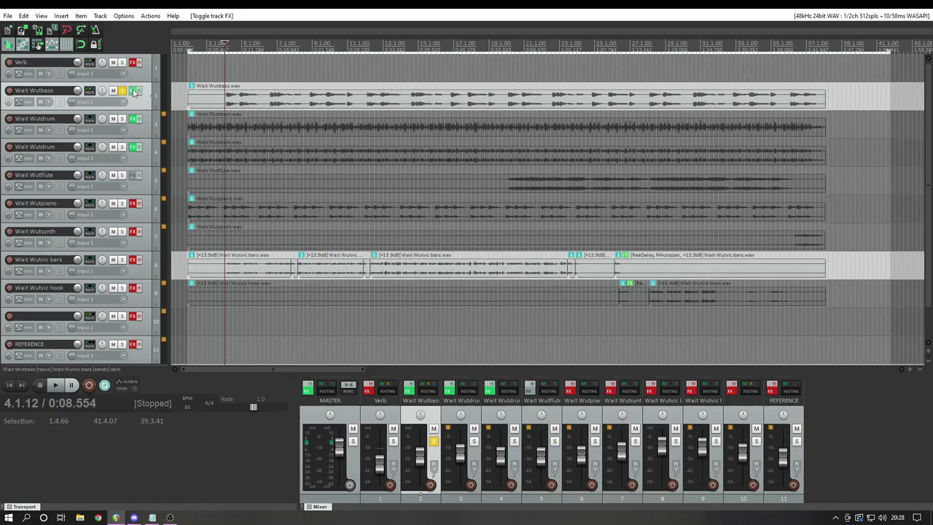
left_click(133, 92)
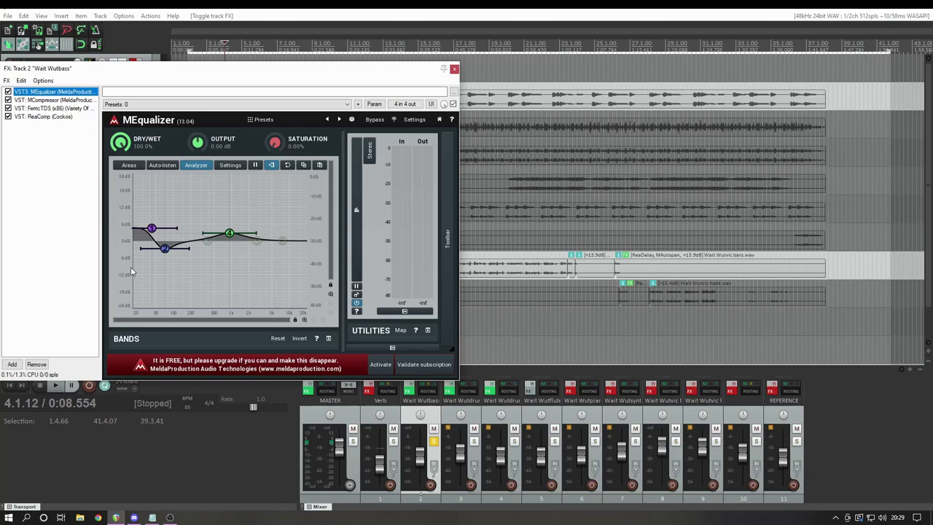
left_click_drag(226, 69, 415, 231)
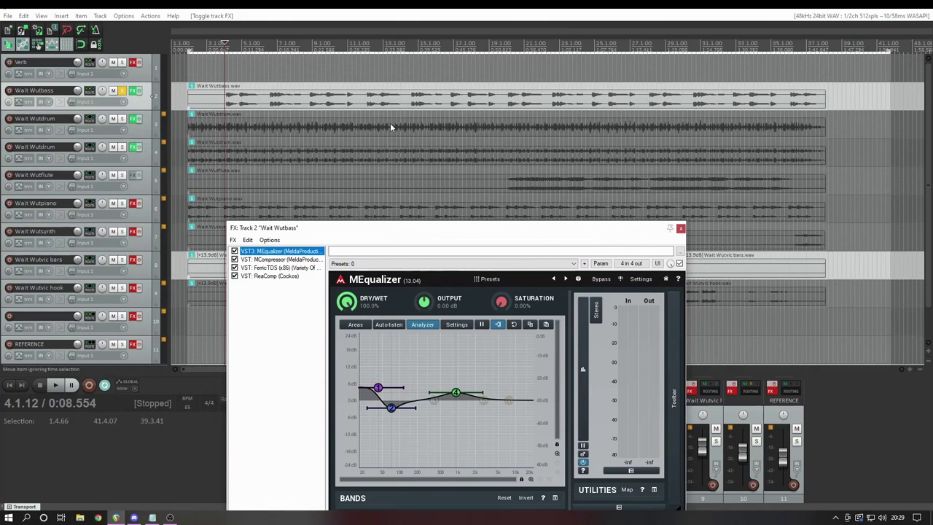
left_click_drag(383, 231, 302, 99)
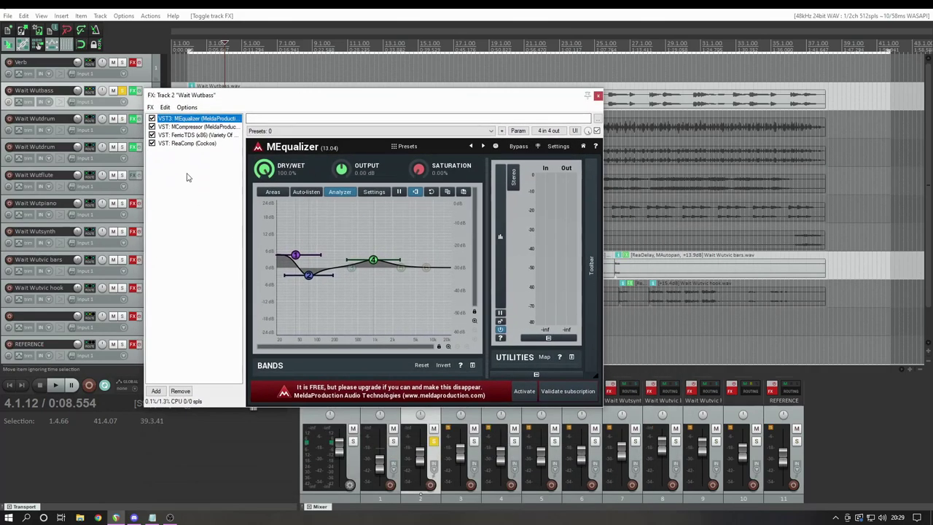
View MCompressor and FerricTDS in the Wait Wutbass effects chain, and close the floating FerricTDS window.
left_click(194, 128)
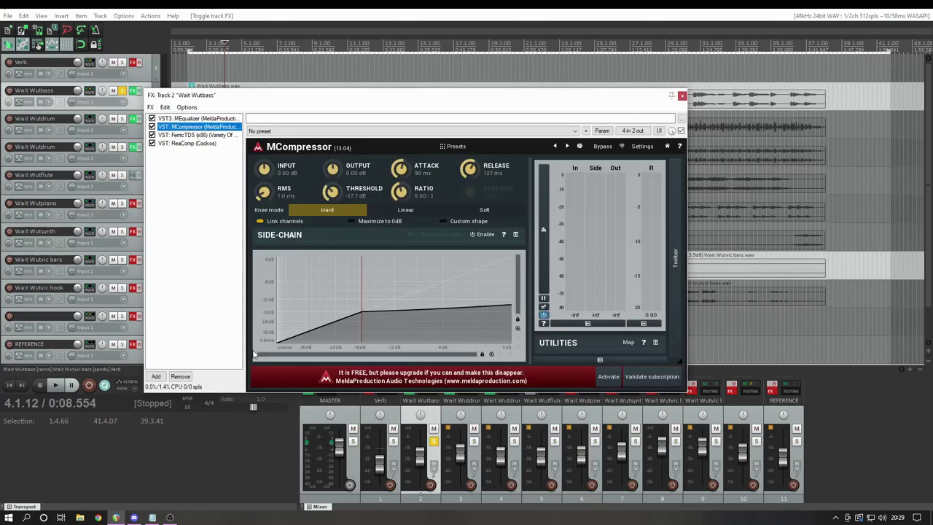
left_click(189, 137)
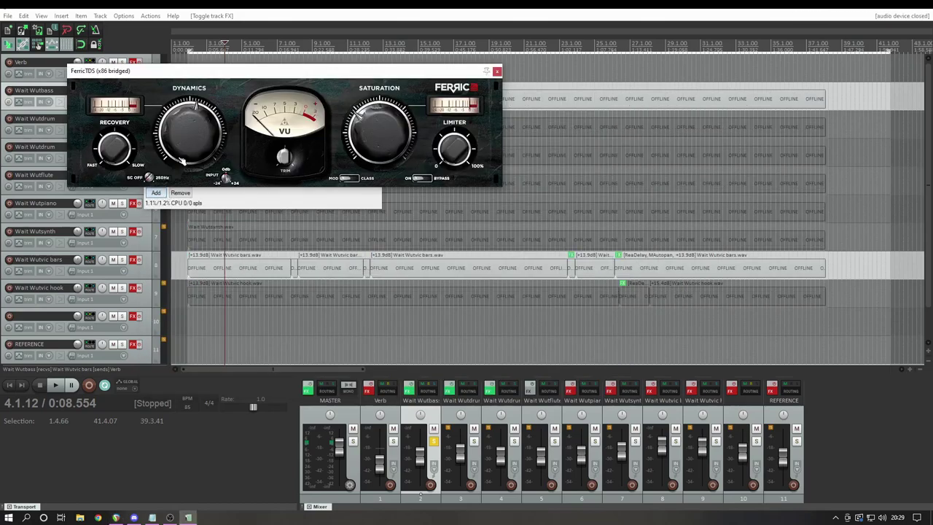
left_click(495, 71)
Show MCompressor in the Wait Wutbass chain, move the window below the bass track and play the soloed bass.
left_click(194, 126)
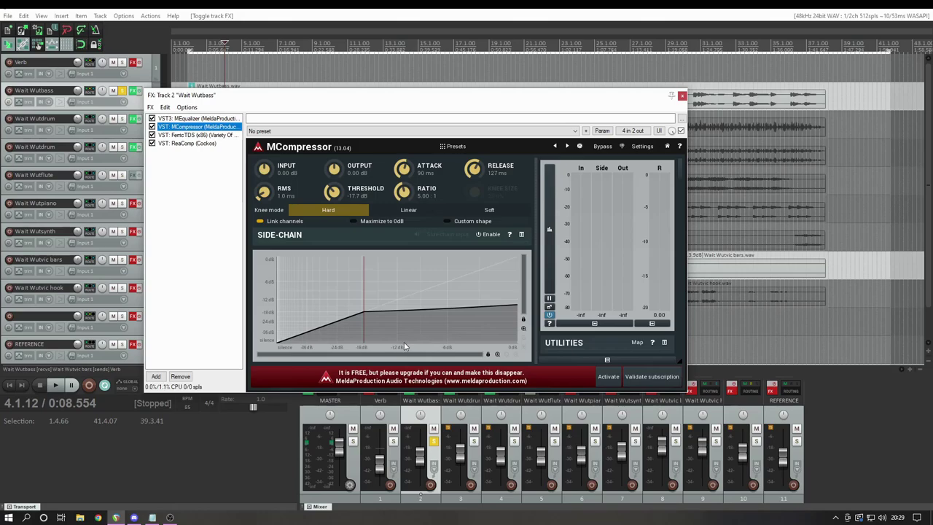
left_click_drag(194, 89, 227, 143)
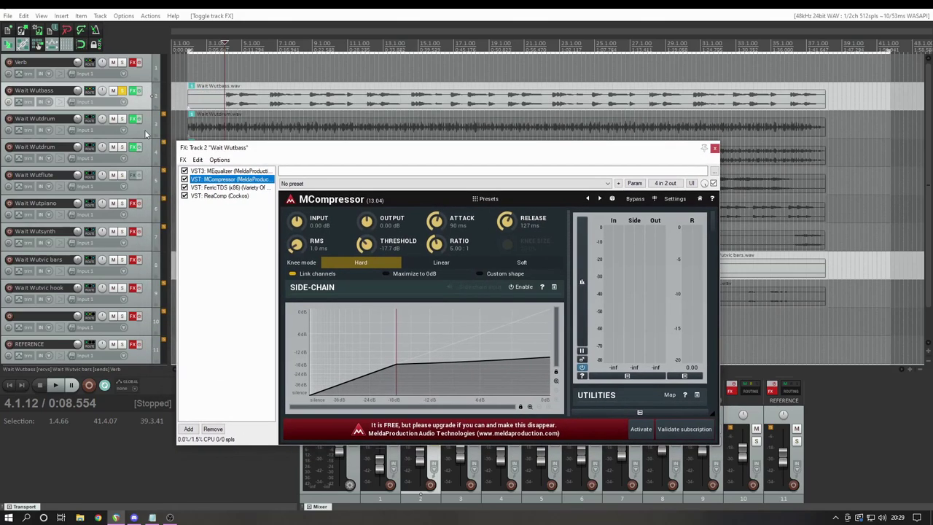
left_click(55, 385)
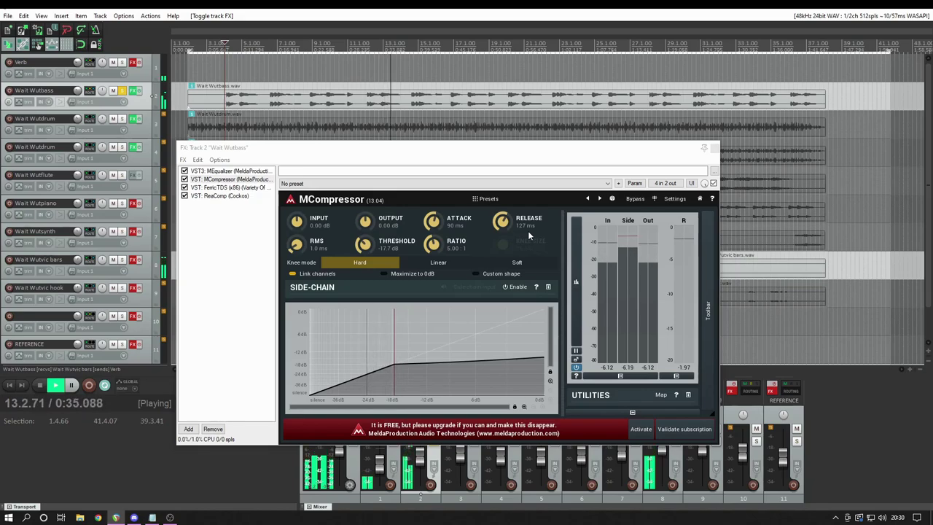
Open FerricTDS during playback and move it off the effects list, replay the bass from bar 4 and stop.
left_click(218, 187)
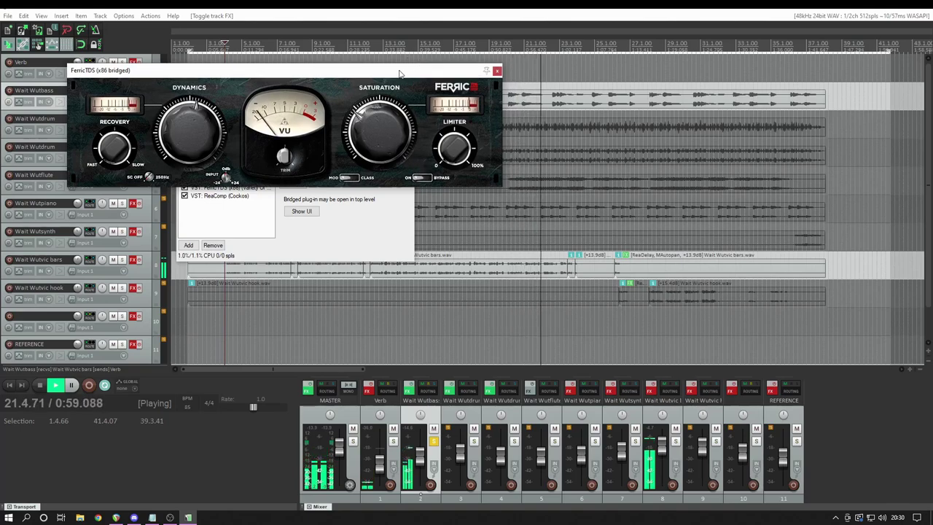
left_click_drag(400, 74, 724, 132)
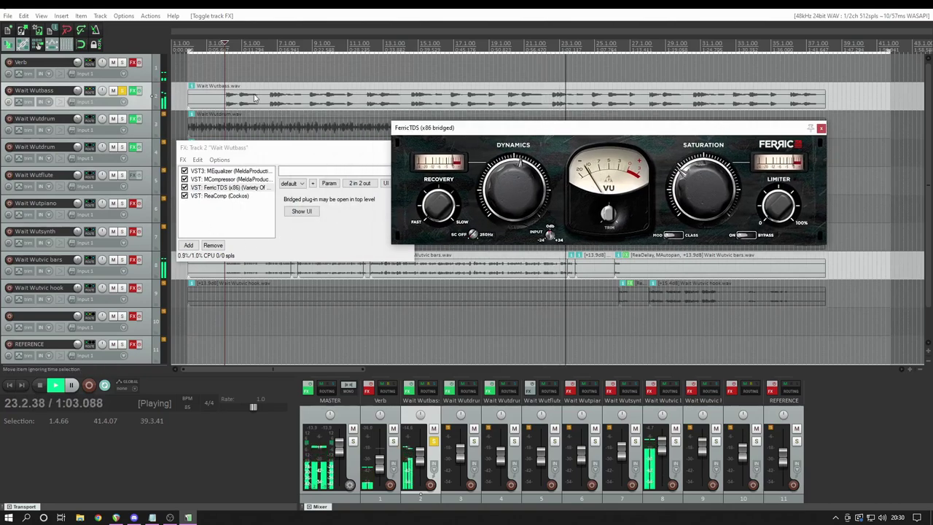
left_click(228, 81)
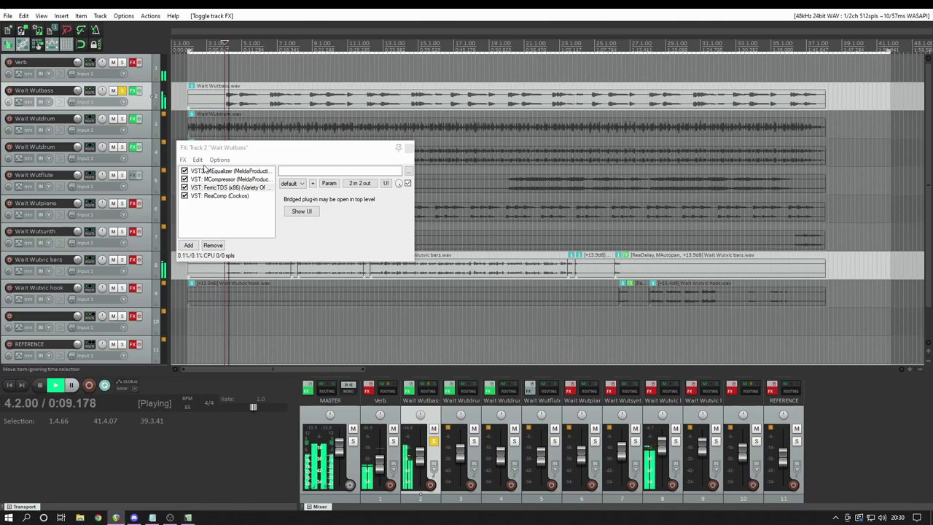
key("space")
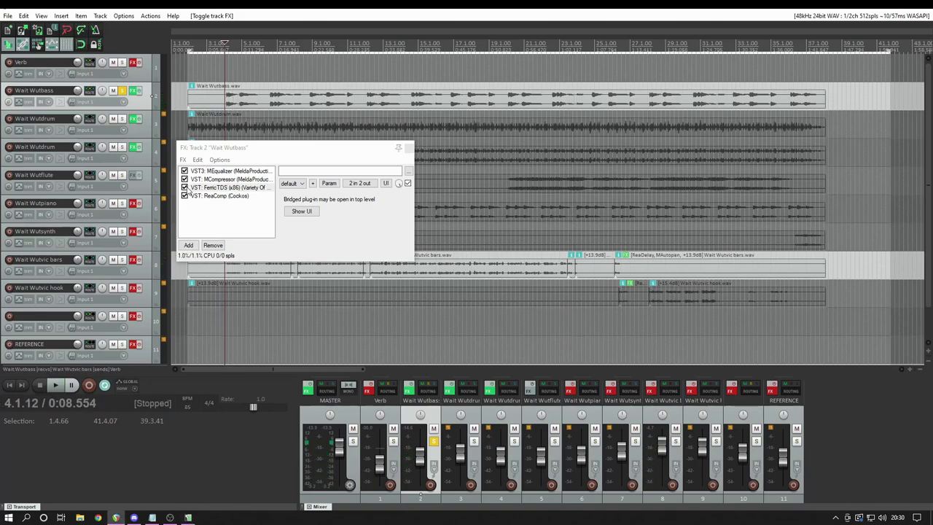
Compare the soloed bass from bar 4 with FerricTDS bypassed and re-enabled during playback, and stop.
left_click(185, 187)
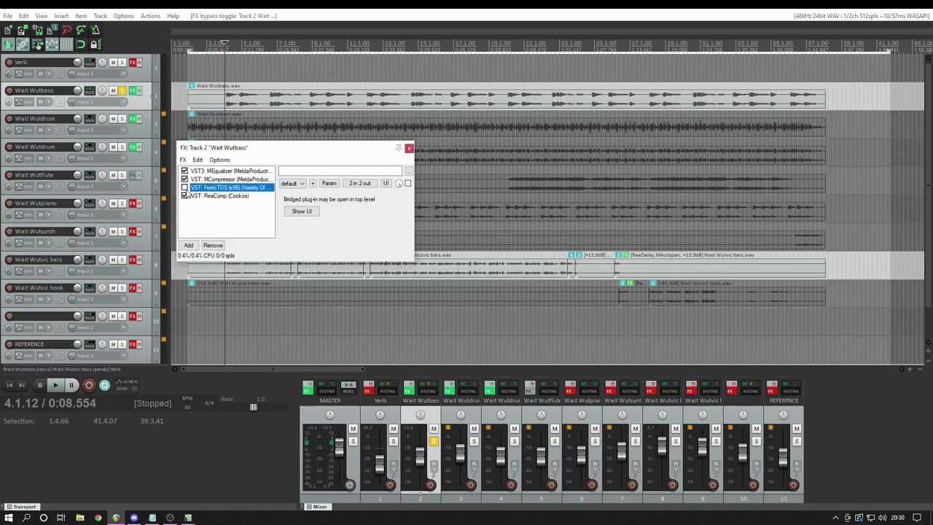
key("space")
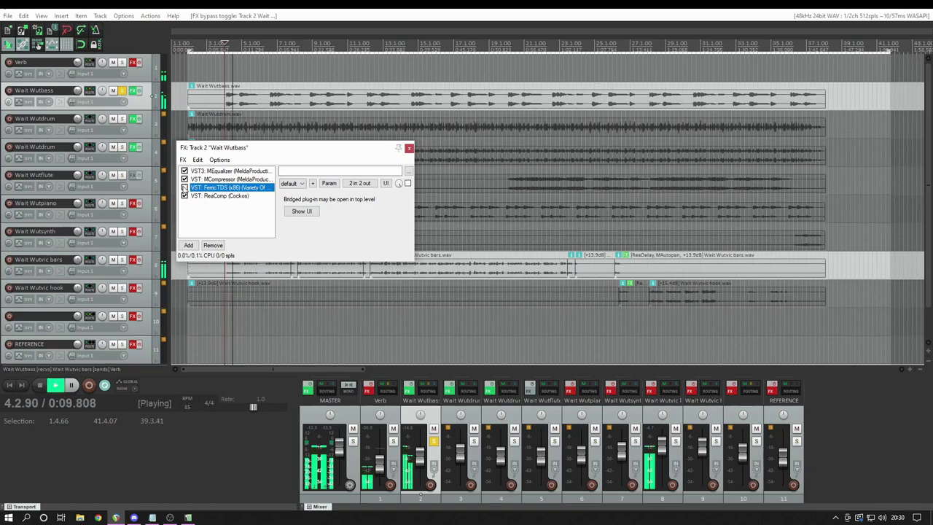
left_click(185, 187)
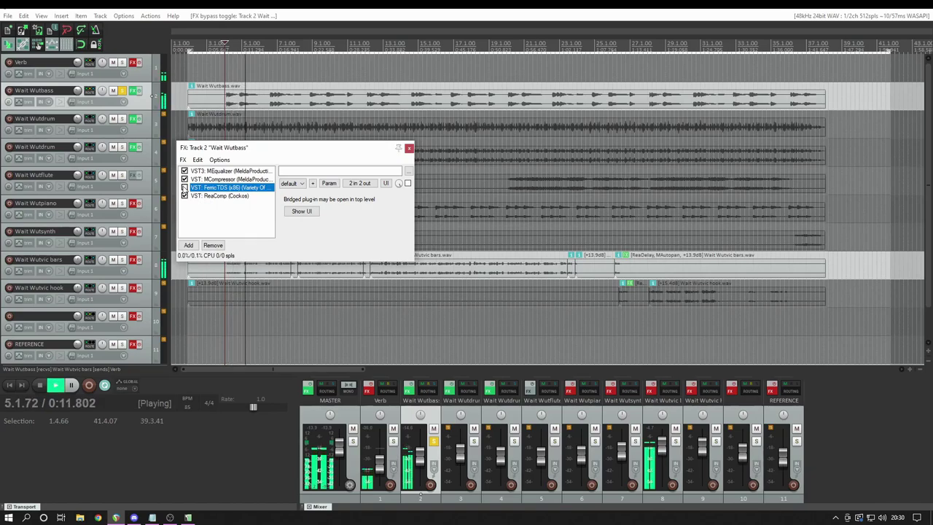
key("space")
key("space")
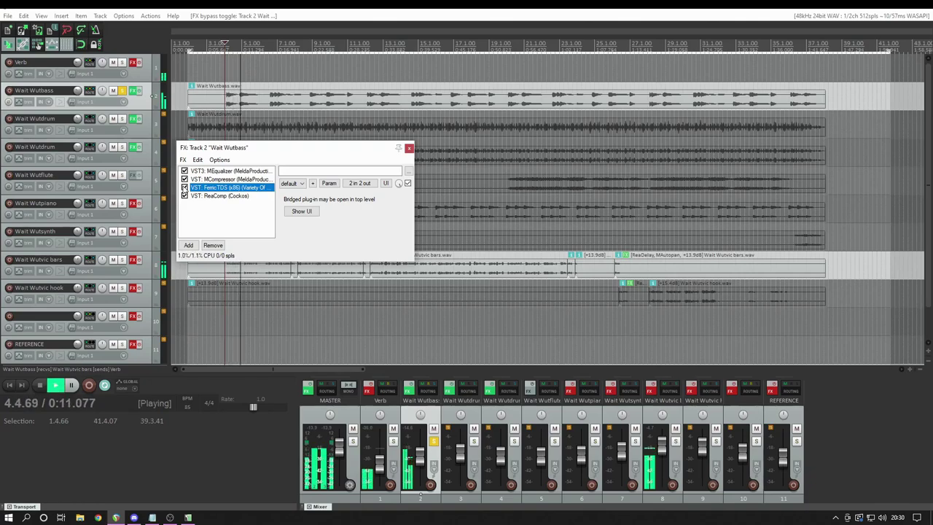
key("space")
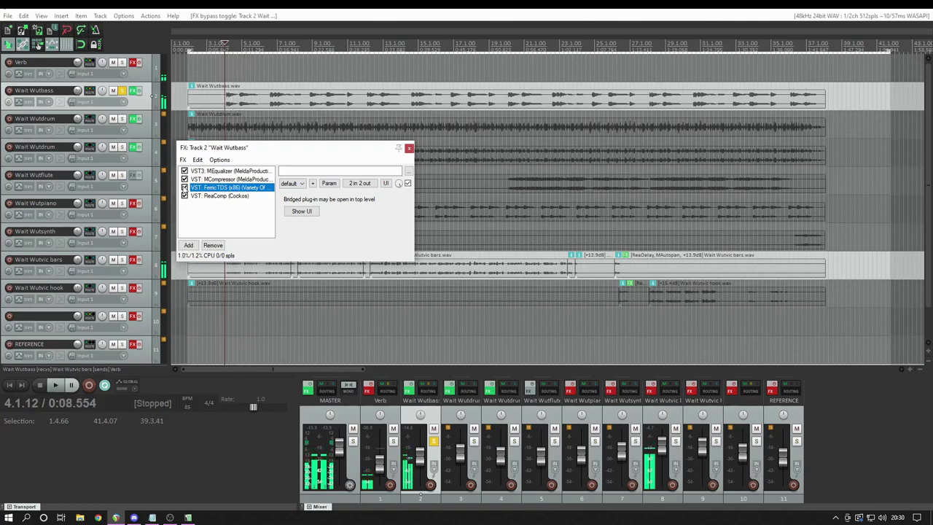
Show ReaComp in the Wait Wutbass chain, move the window clear of the track controls, and briefly play the soloed bass.
left_click(211, 196)
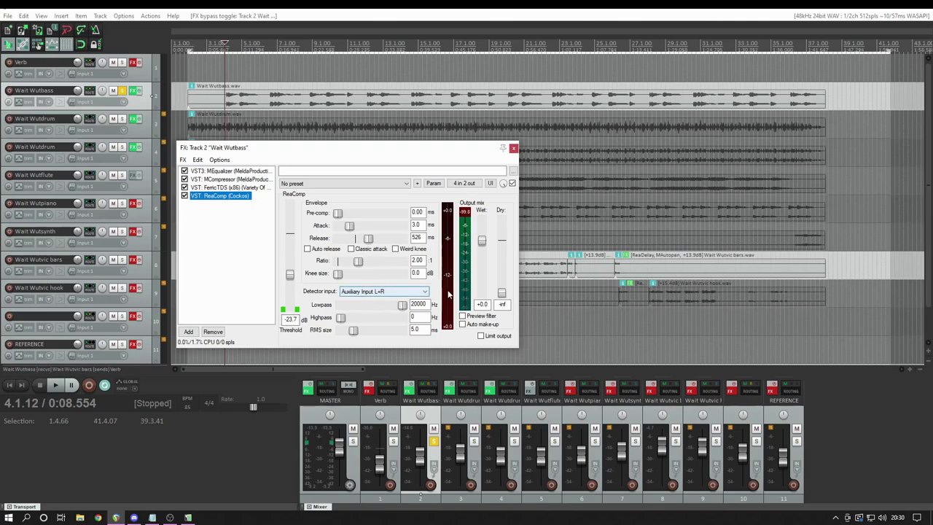
left_click_drag(282, 148, 534, 93)
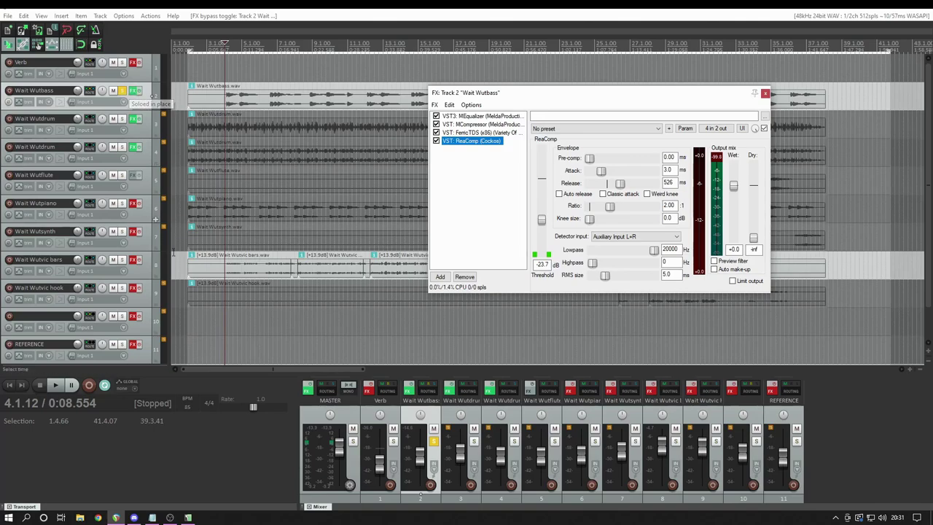
key("space")
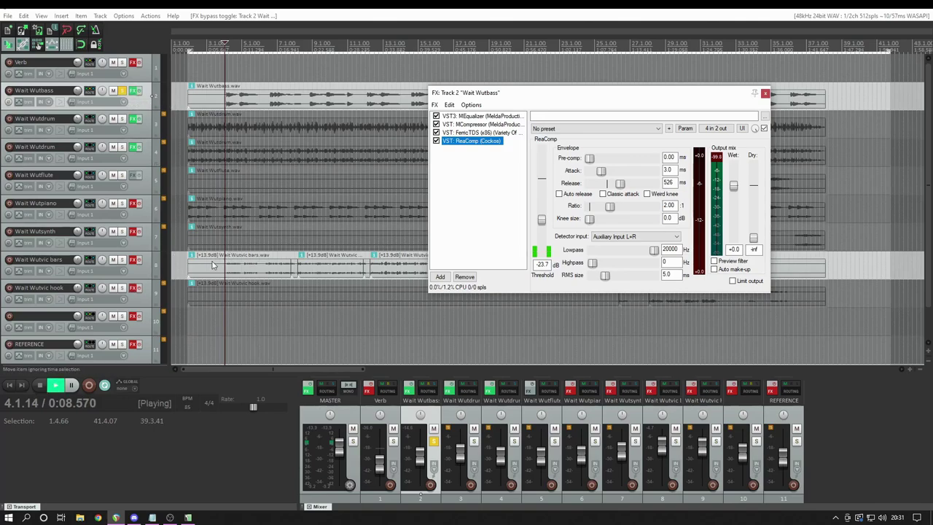
key("space")
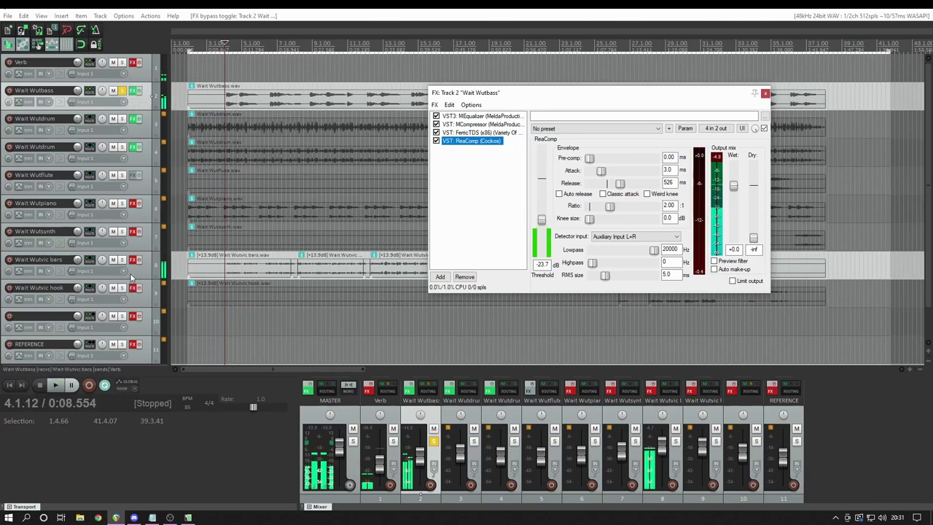
Solo Wait Wutvic bars together with the bass, play both from bar 4 with ReaComp showing, and close the bass effects chain.
left_click(121, 259)
key("space")
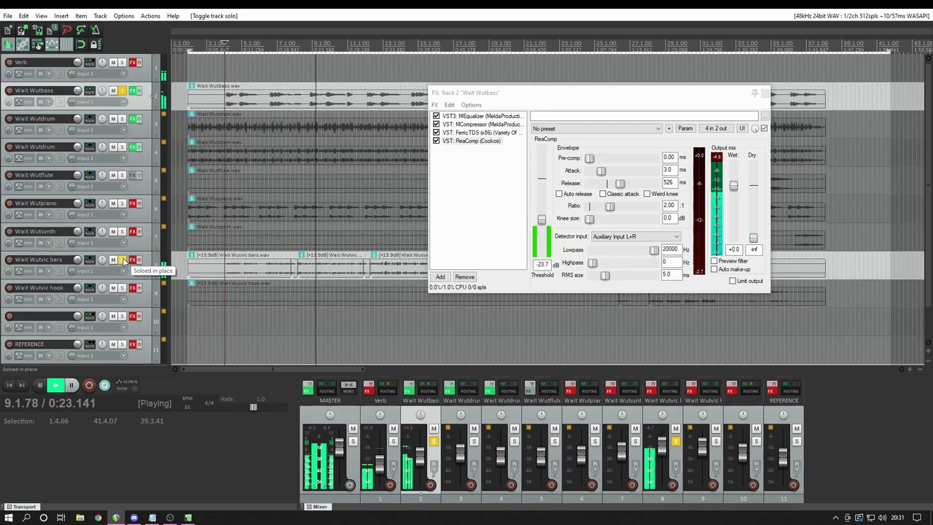
key("space")
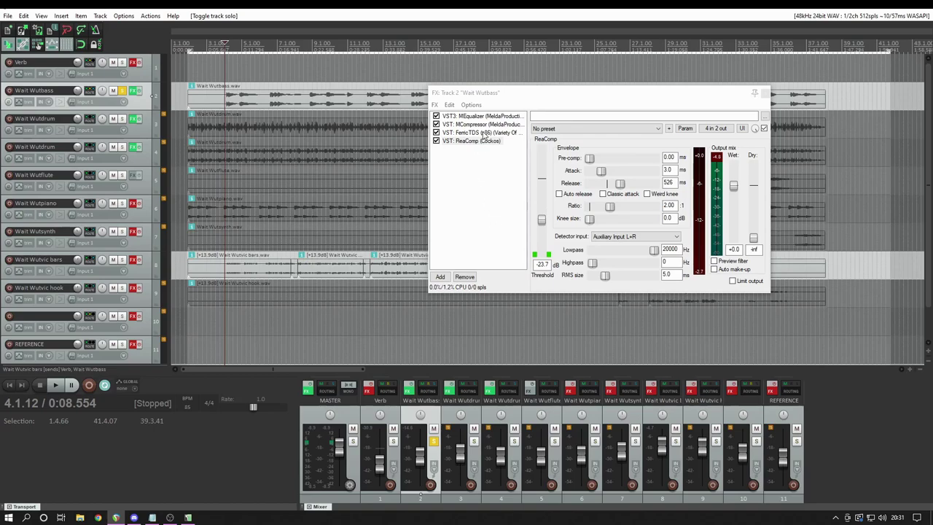
left_click(134, 90)
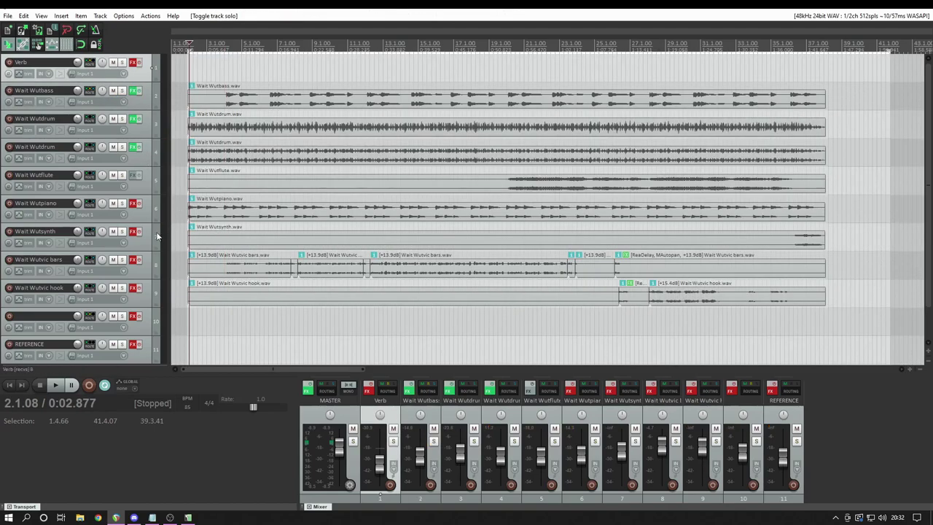
Solo Wait Wutflute, play it from just before its entry near bar 20, stop and unsolo the track.
left_click(148, 189)
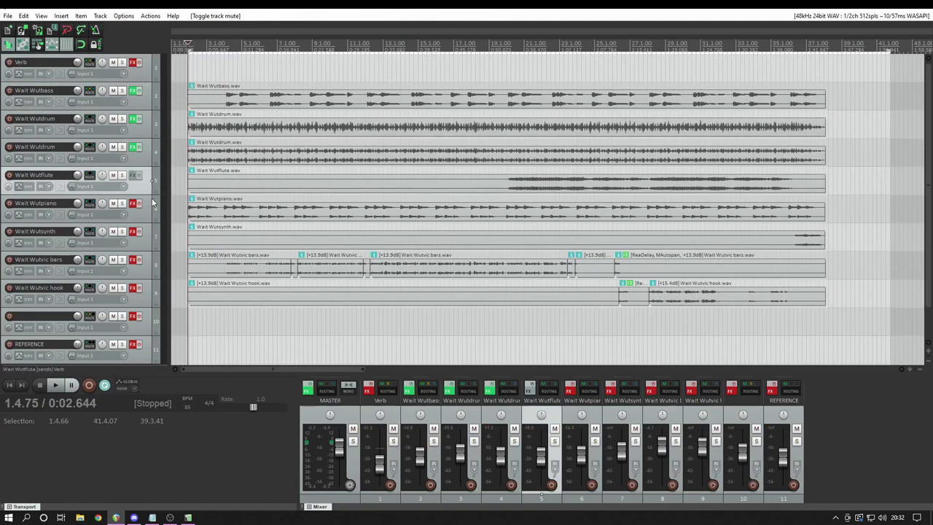
left_click(513, 174)
left_click(122, 176)
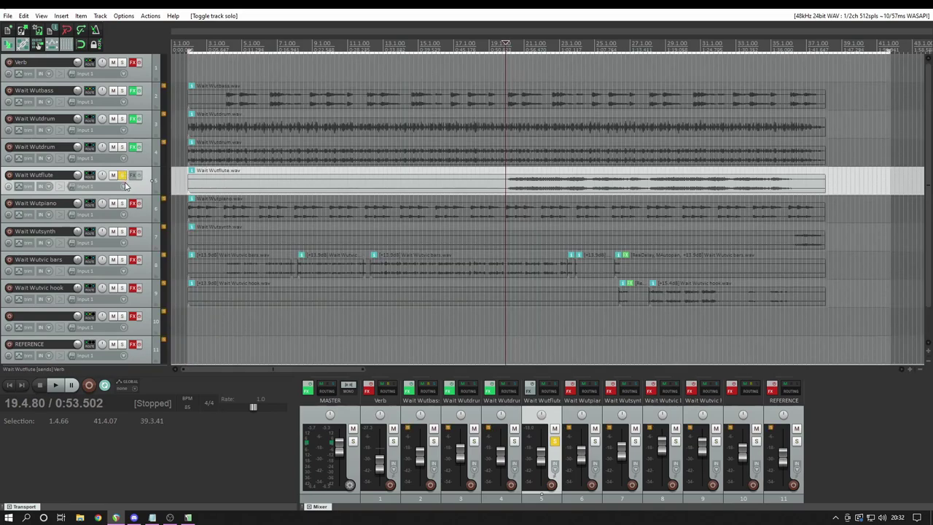
key("space")
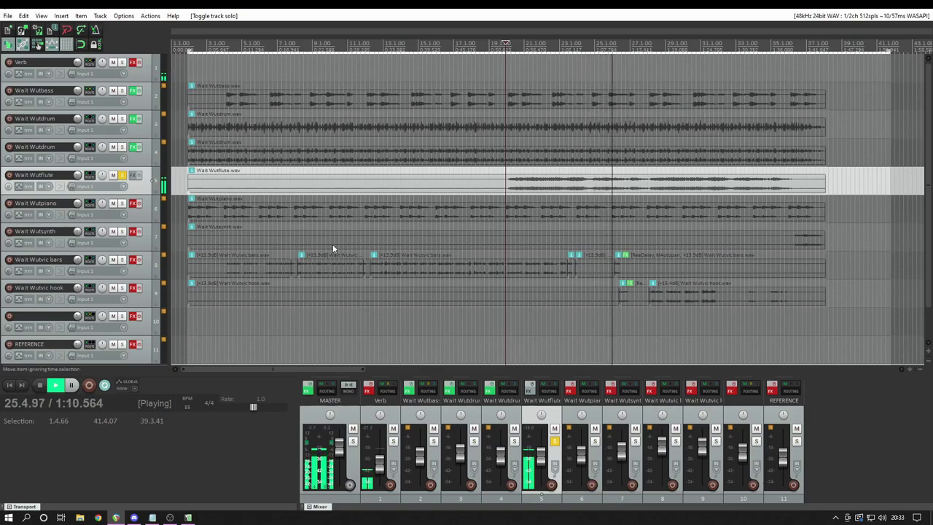
left_click(121, 175)
key("space")
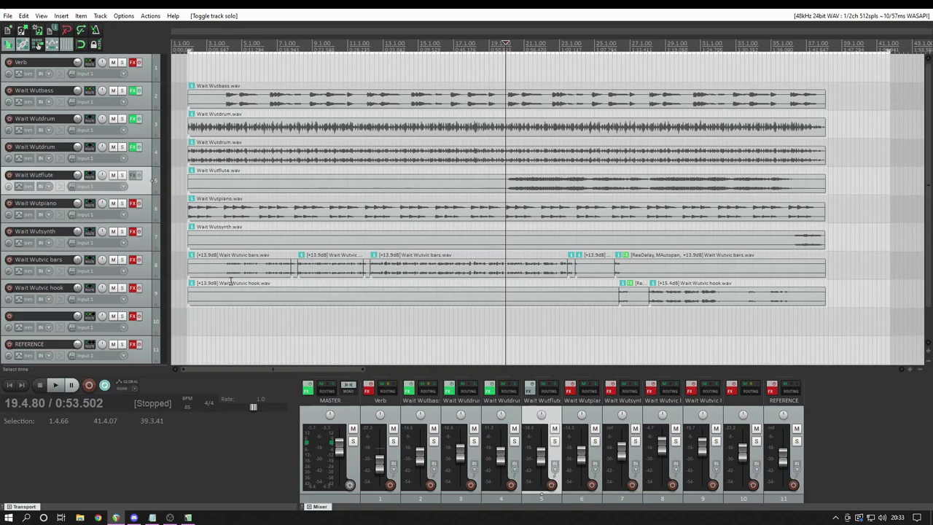
Solo Wait Wutpiano, bypass its effects and play the piano briefly from the start of the song.
left_click(138, 218)
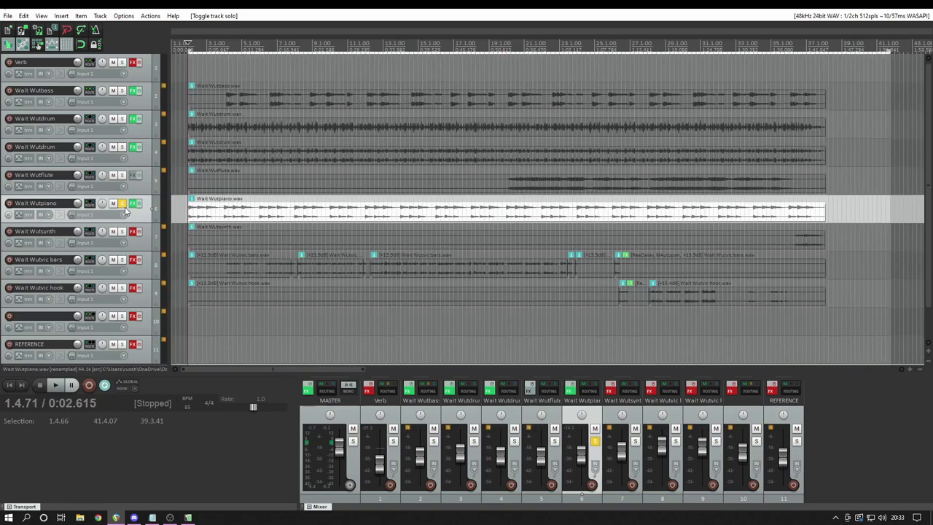
left_click(138, 205)
key("space")
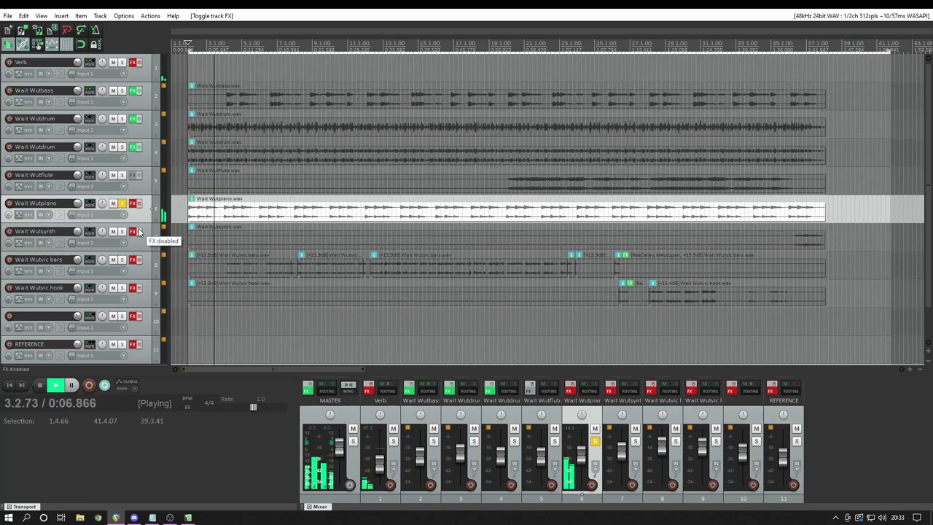
key("space")
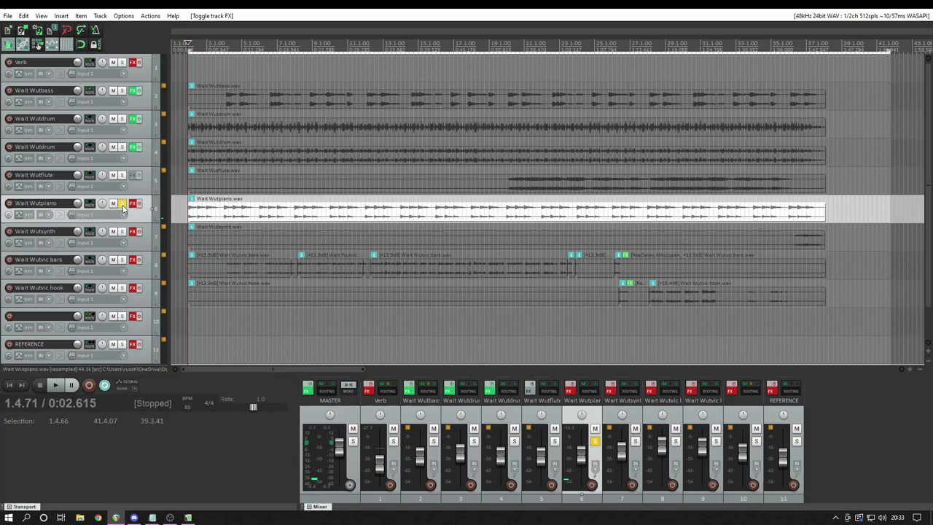
Unsolo Wait Wutpiano and play the full mix from the start with the piano effects bypassed.
left_click(122, 204)
key("space")
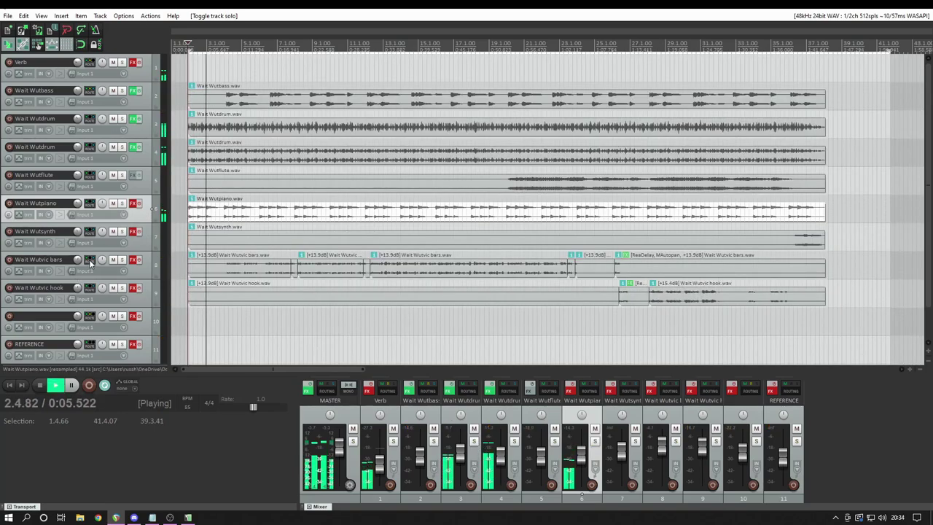
key("space")
Open the Wait Wutpiano effects chain to view its MEqualizer curve and close the window.
left_click(134, 204)
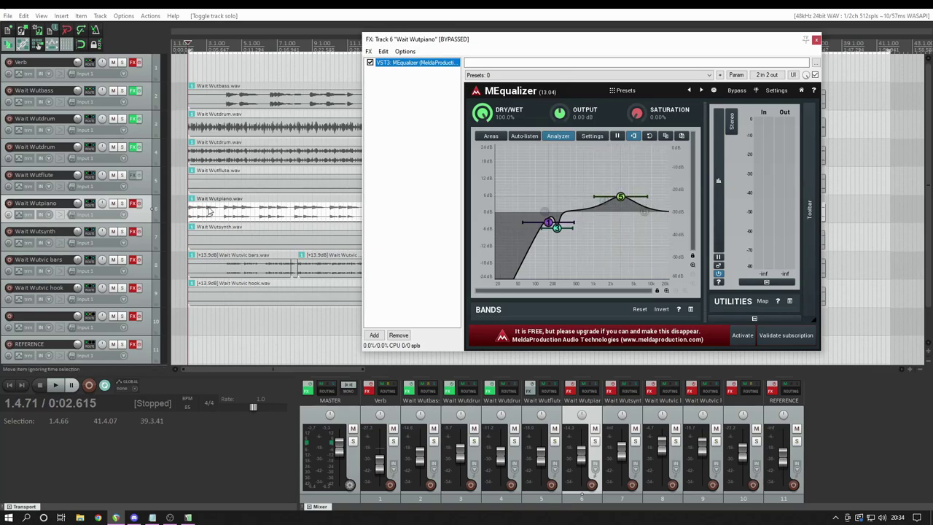
left_click(138, 222)
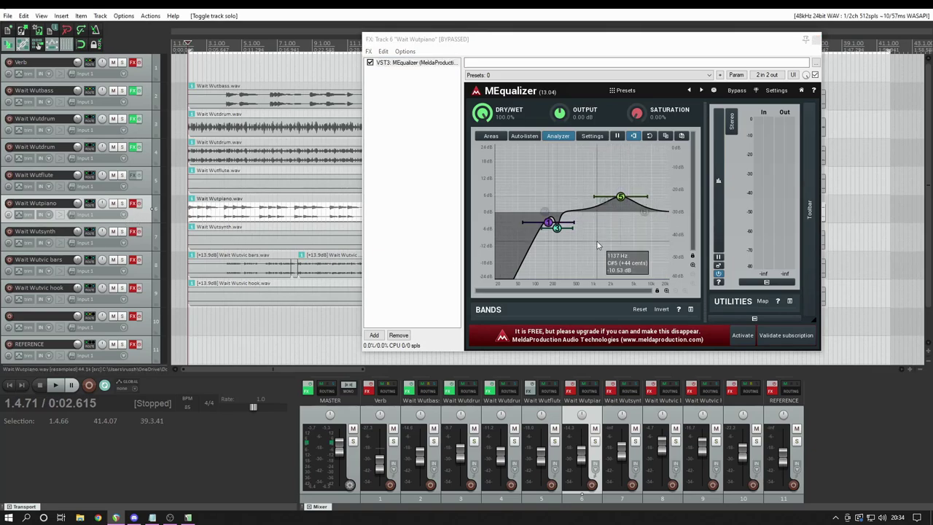
left_click(814, 38)
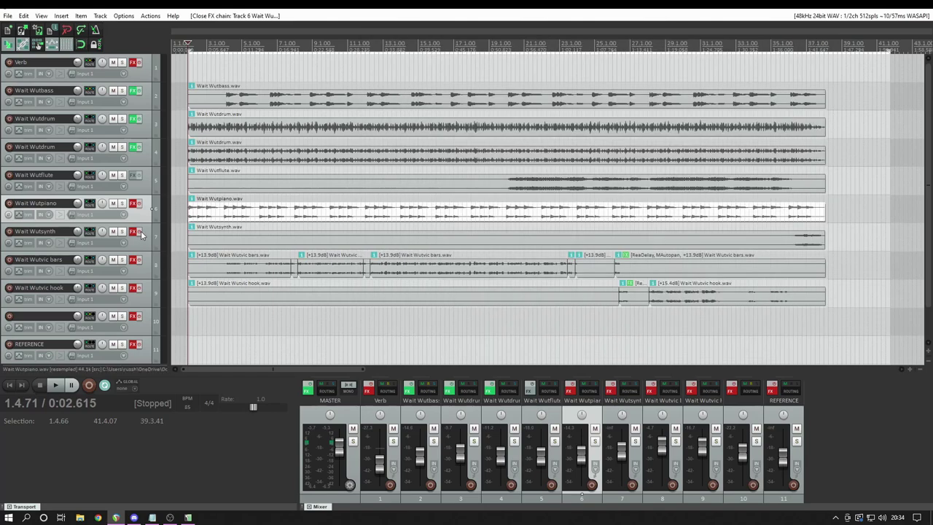
Toggle the Wait Wutpiano effects on and off while playing the full mix, stop playback and leave the effects enabled.
left_click(139, 205)
key("space")
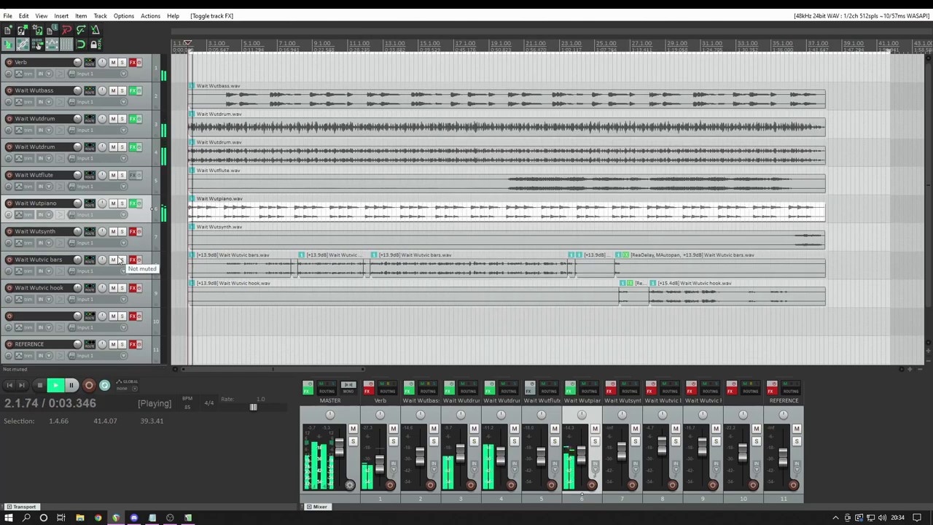
left_click(138, 205)
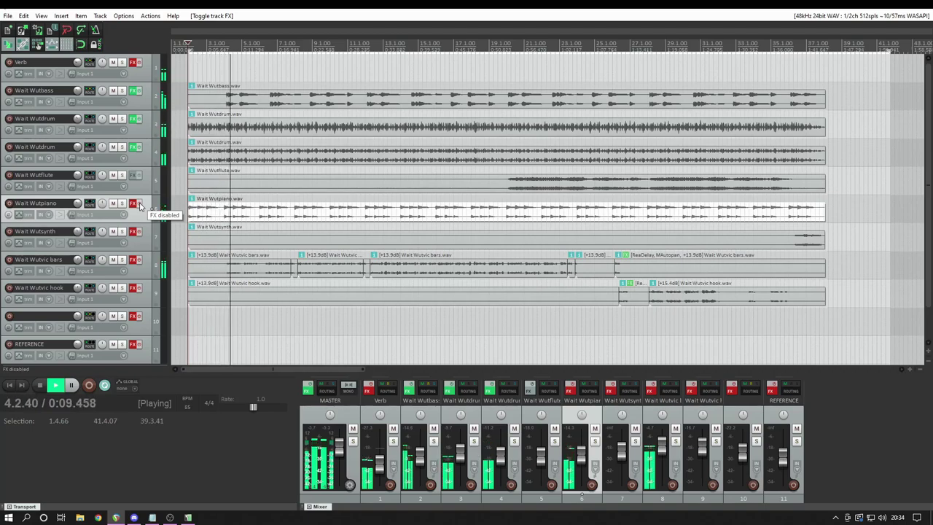
left_click(133, 203)
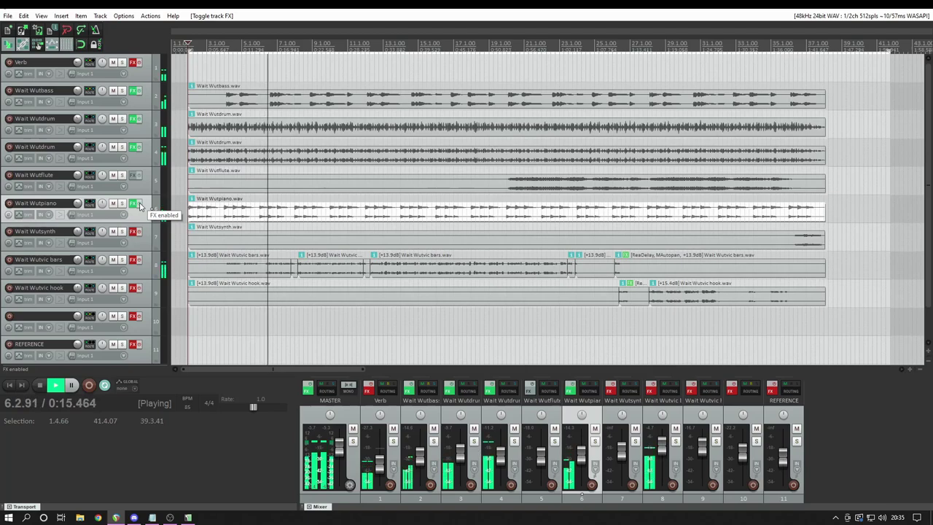
left_click(140, 205)
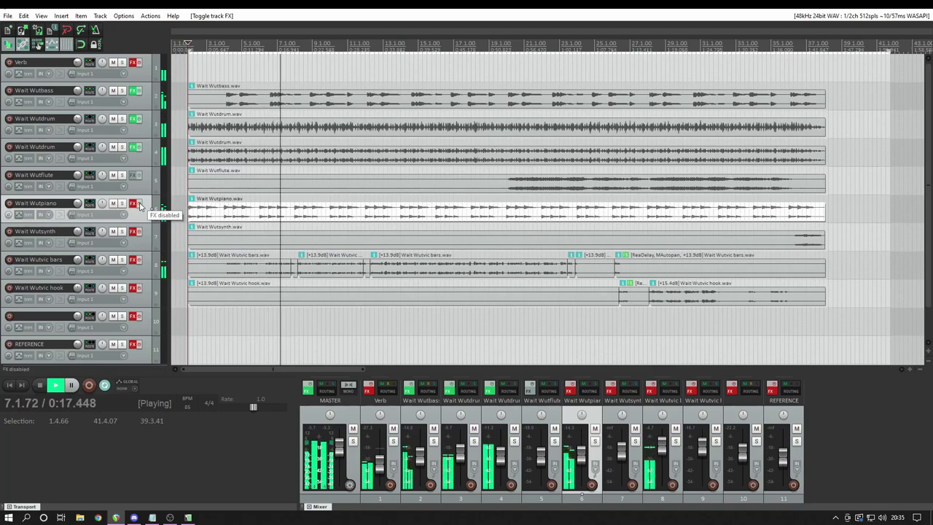
key("space")
left_click(140, 205)
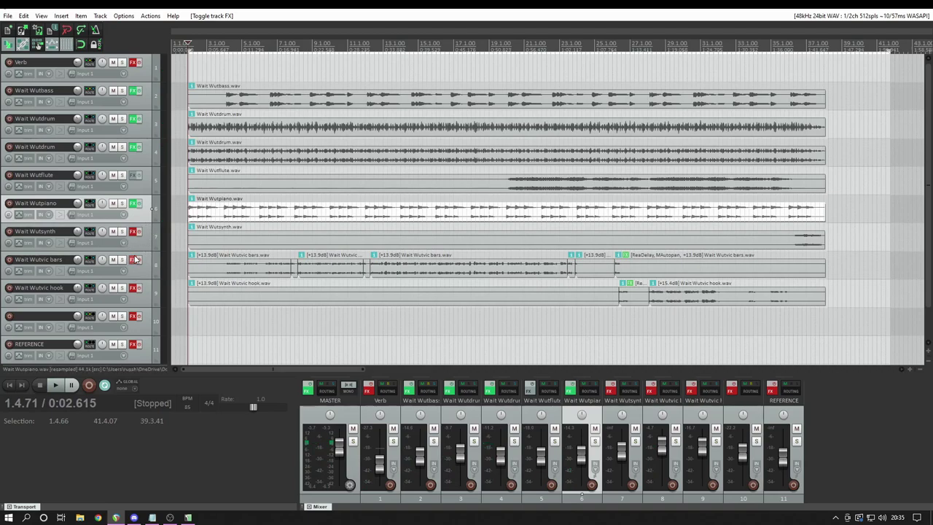
Select Wait Wutsynth, toggle its effects on and back off, and play the ending from about bar 35.
left_click(148, 249)
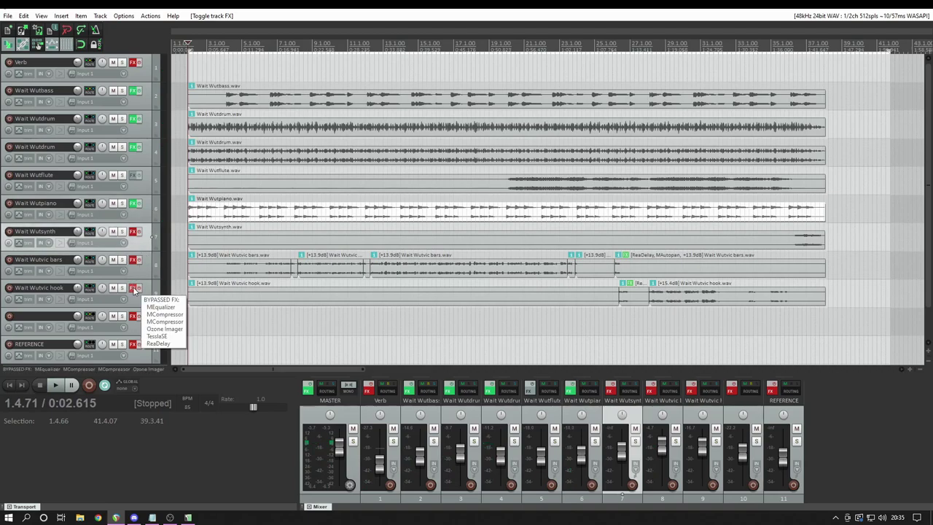
left_click(135, 232)
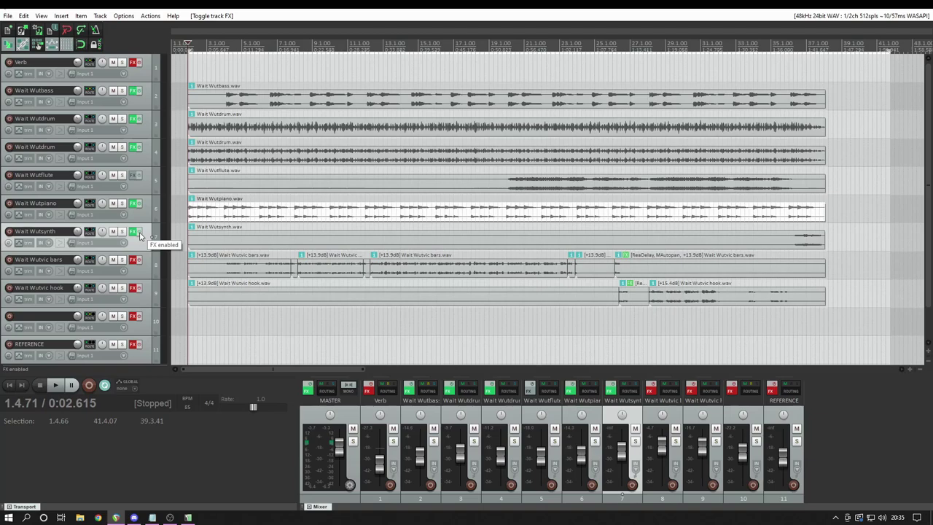
left_click(139, 233)
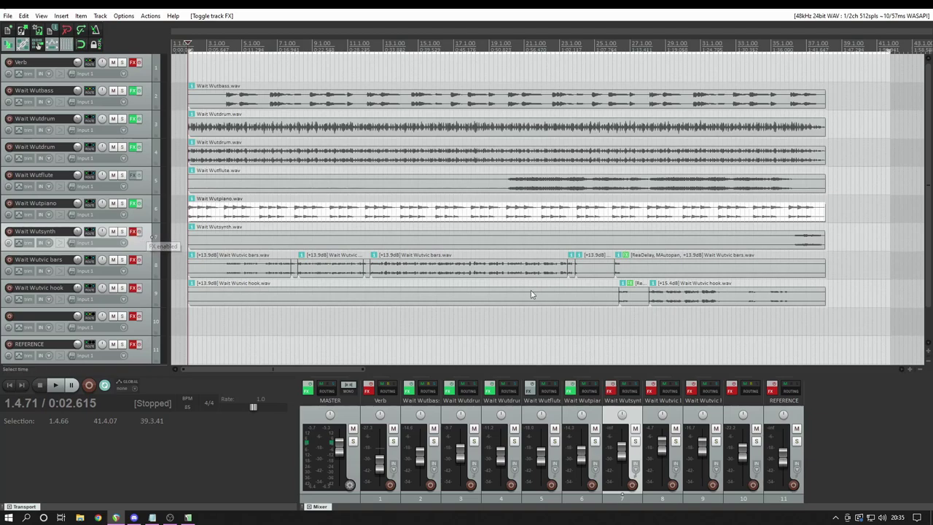
left_click(784, 229)
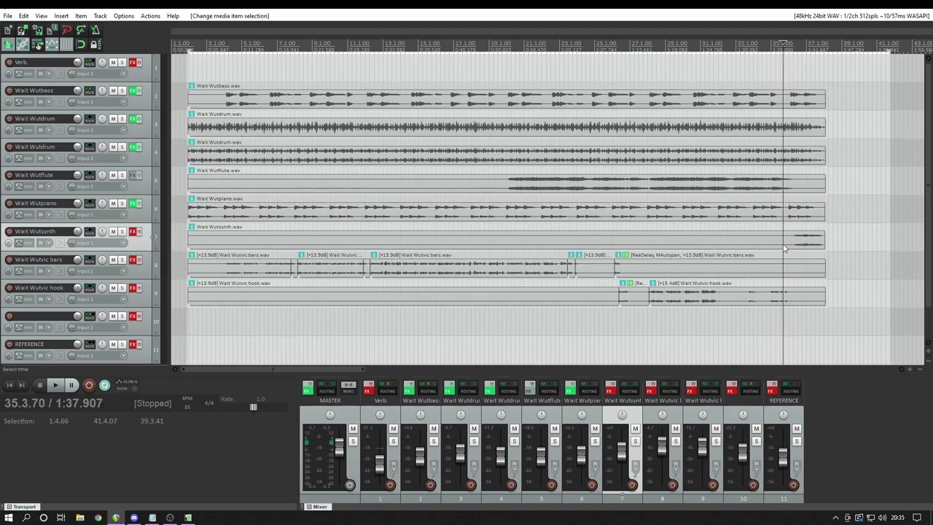
key("space")
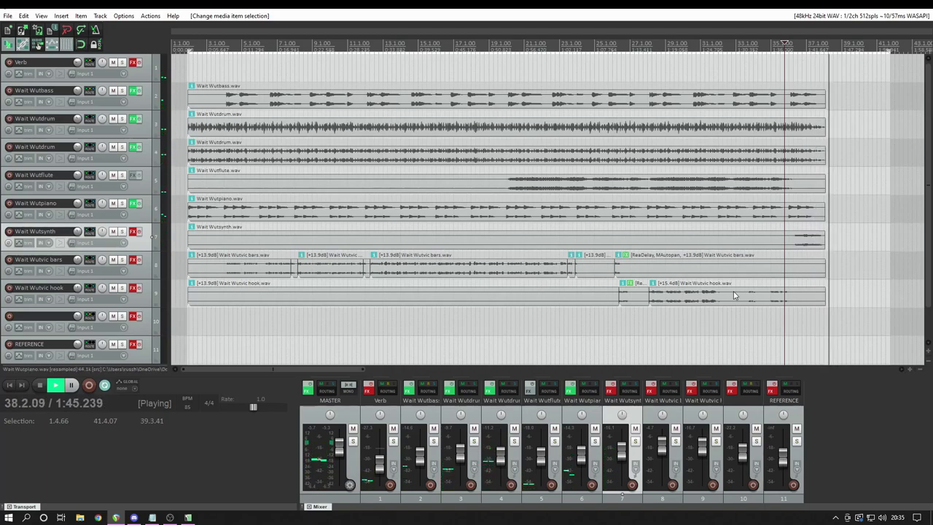
key("space")
Move the edit cursor to 35.4.80 and open the Wait Wutsynth effects chain on ReaDelay with its effects enabled.
key("Right")
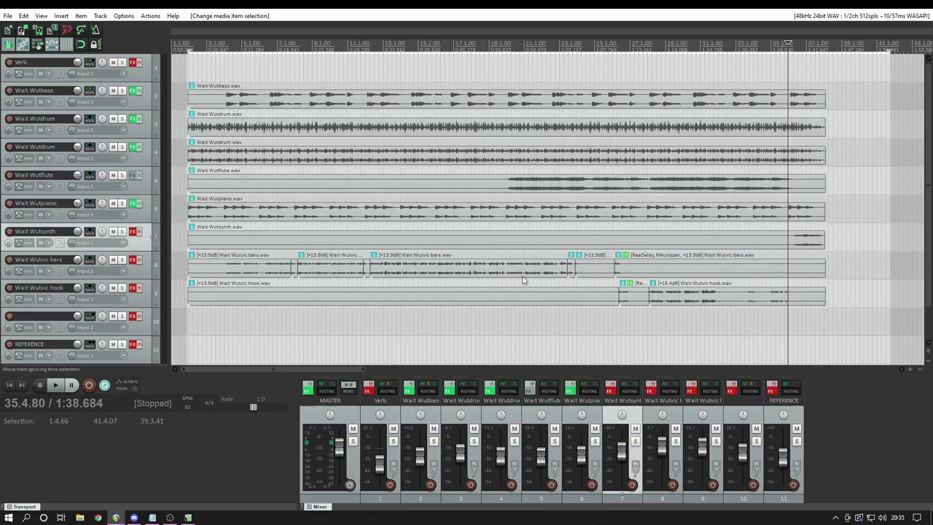
left_click(134, 232)
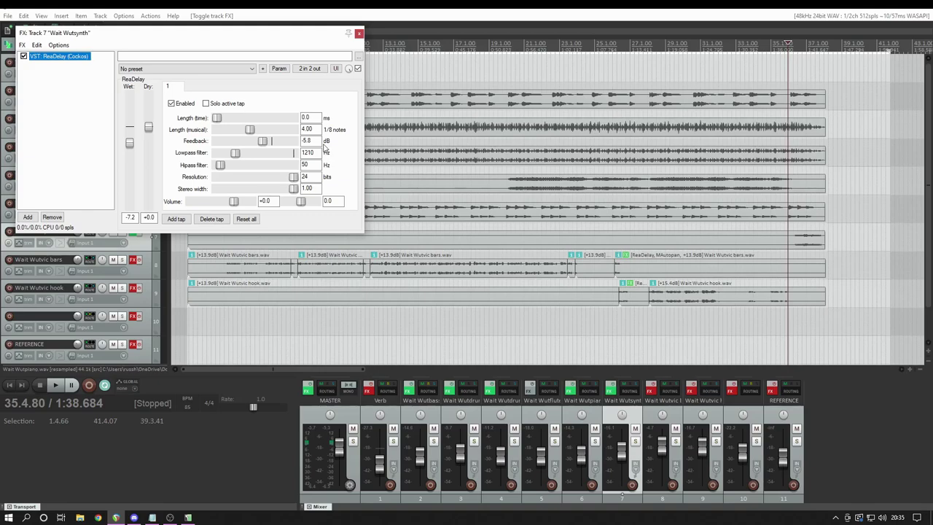
Examine the ReaDelay settings on Wait Wutsynth, including the musical delay length, and close the effects window.
double_click(316, 128)
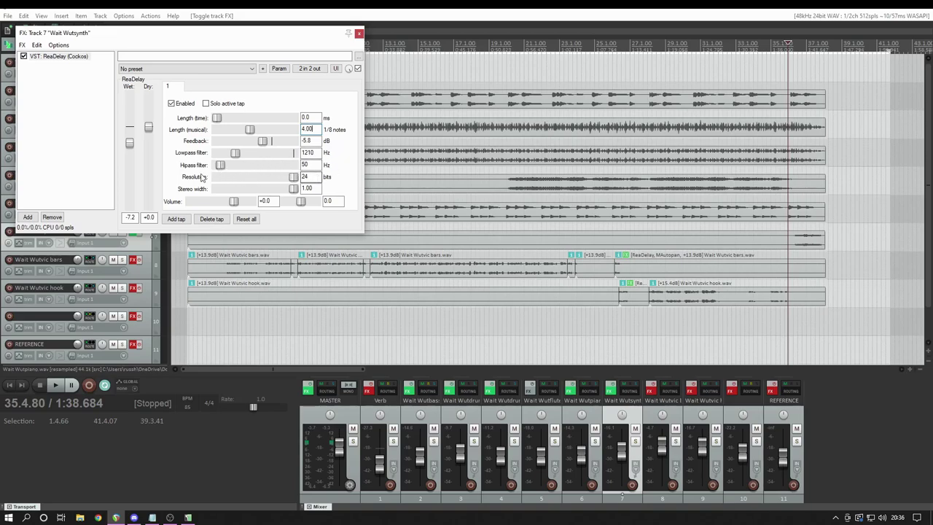
left_click(358, 33)
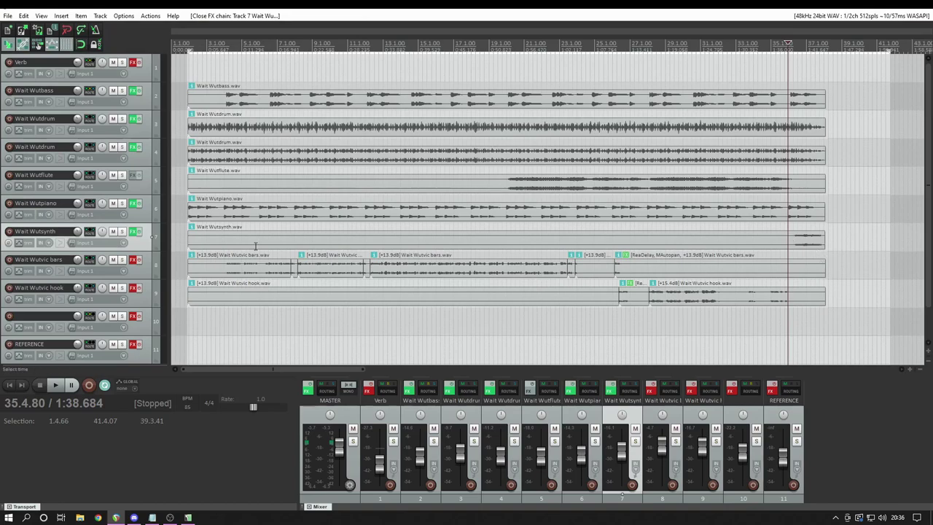
left_click(134, 232)
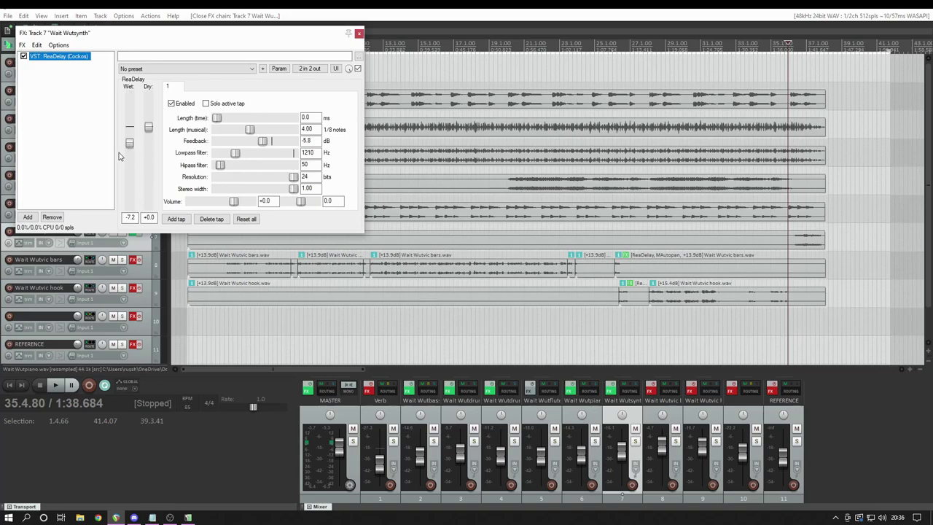
left_click(358, 33)
Play the song's ending from 36.2.02 to hear the delayed synth in the mix, and stop playback.
left_click(793, 232)
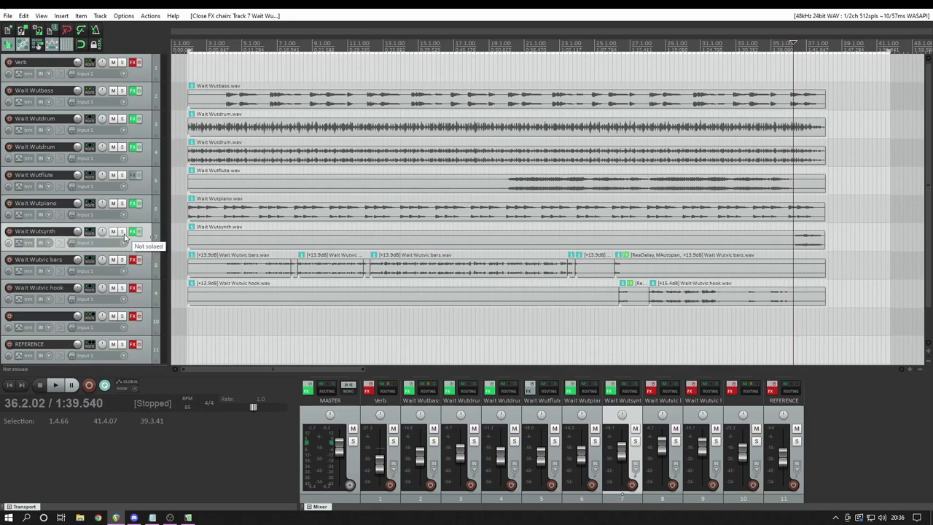
key("space")
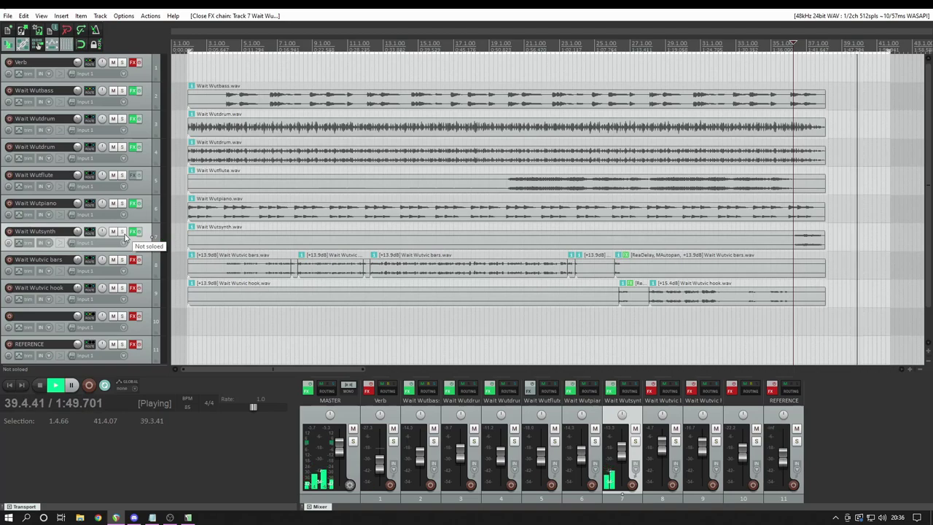
key("space")
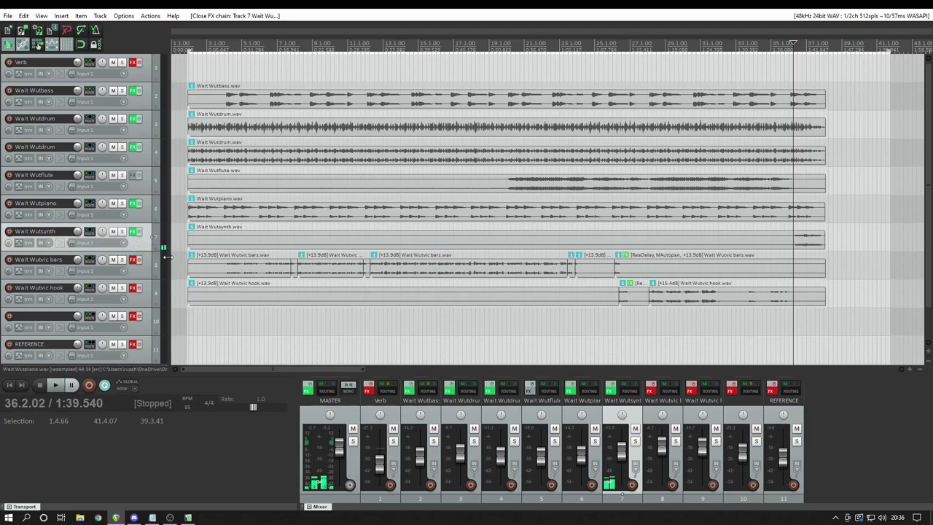
Place the edit cursor at 3.4.35 and enable the effects on Wait Wutvic bars and Wait Wutvic hook.
left_click(221, 235)
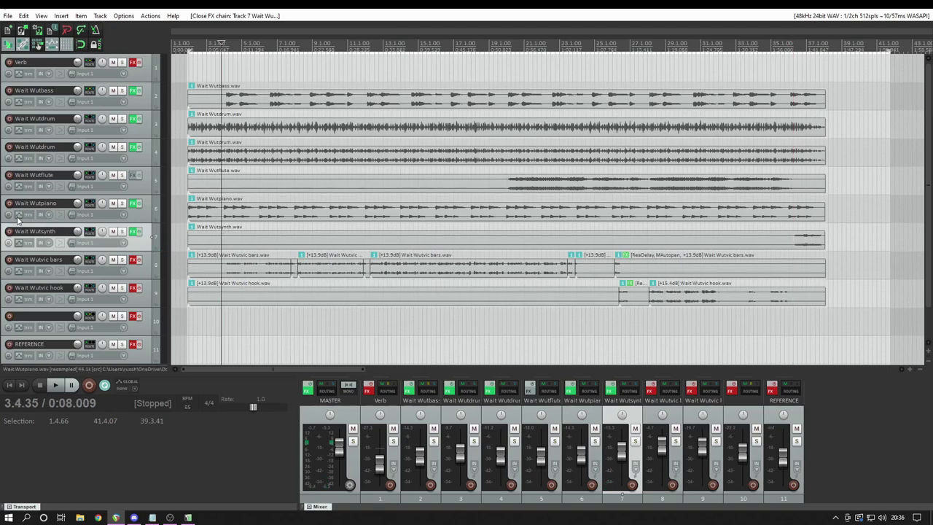
left_click(143, 269)
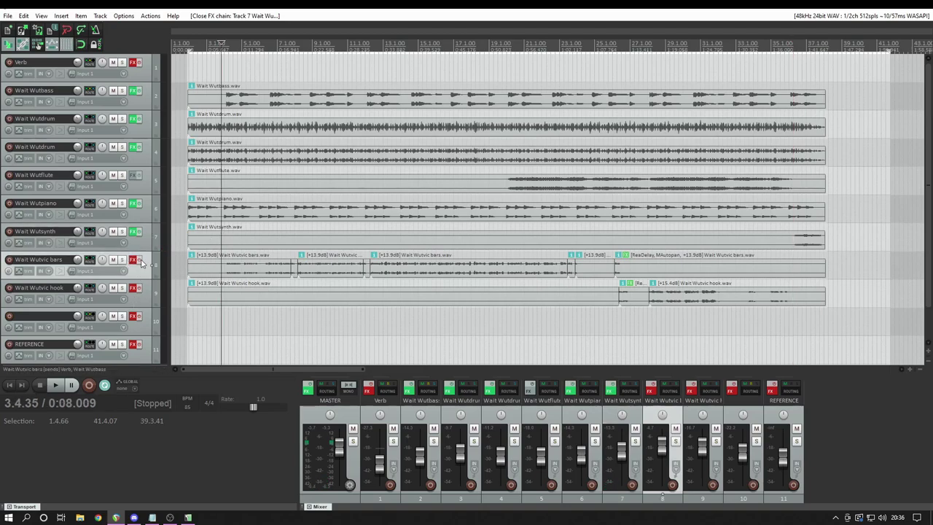
left_click(134, 260, "ctrl")
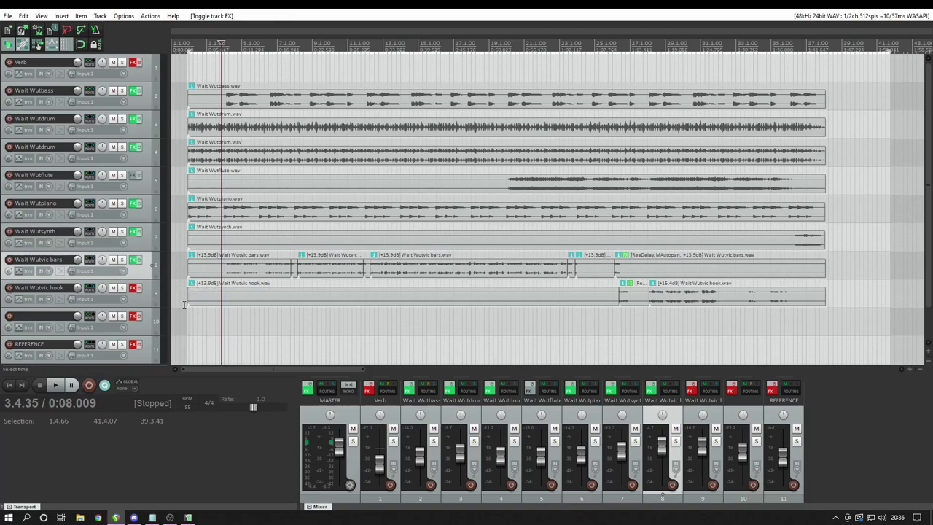
left_click(134, 288, "ctrl")
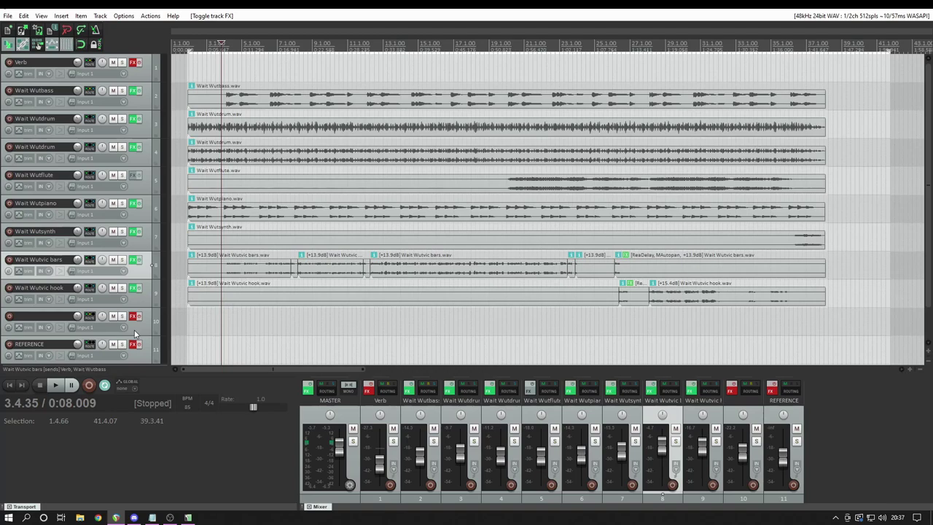
Open the Wait Wutvic bars effects chain on MEqualizer, play the verse from 4.1.56 to watch its analyzer, and stop.
left_click(134, 260)
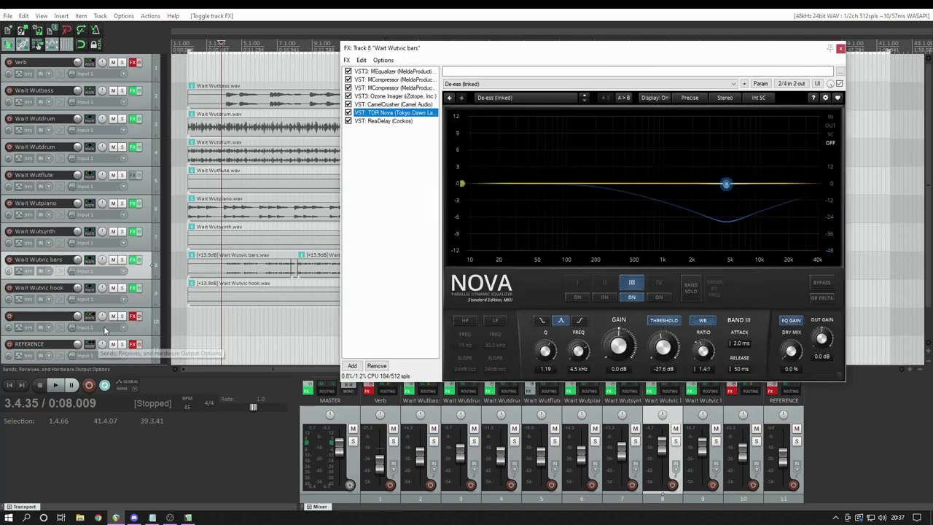
left_click(398, 72)
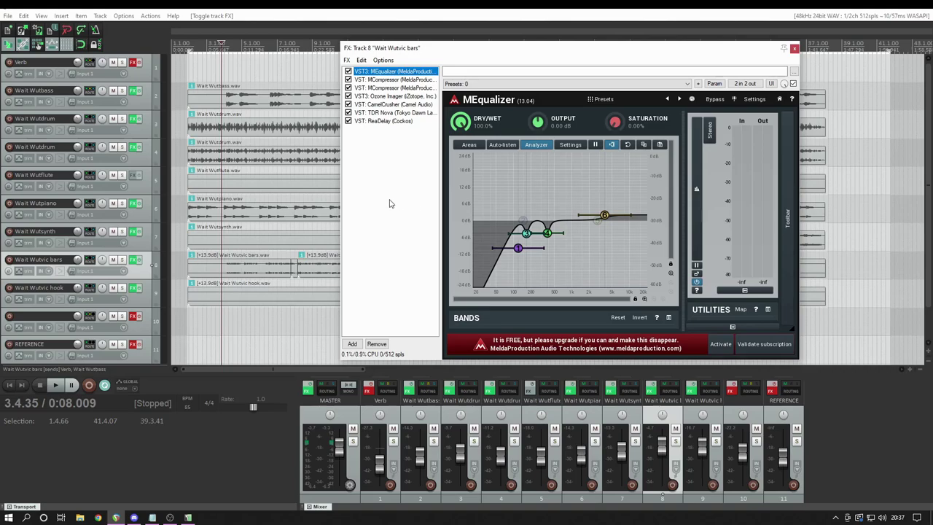
left_click(228, 255)
key("space")
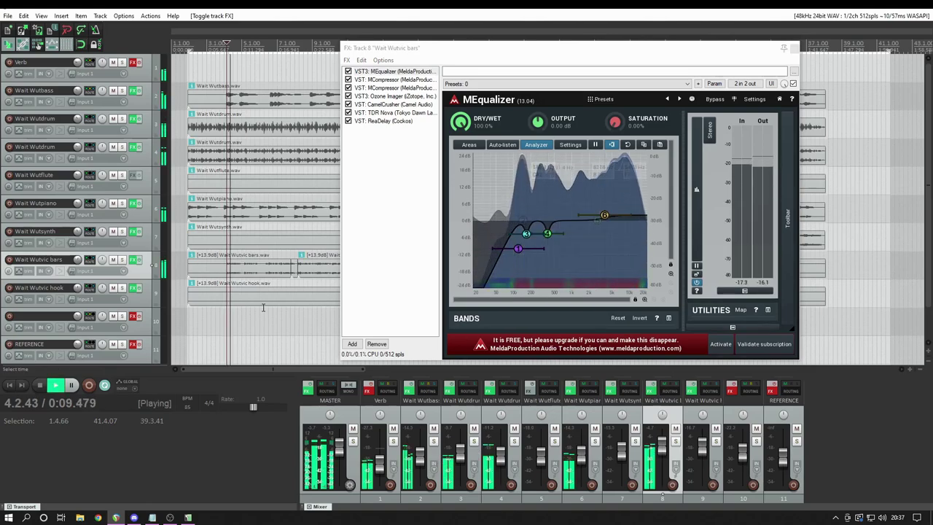
key("space")
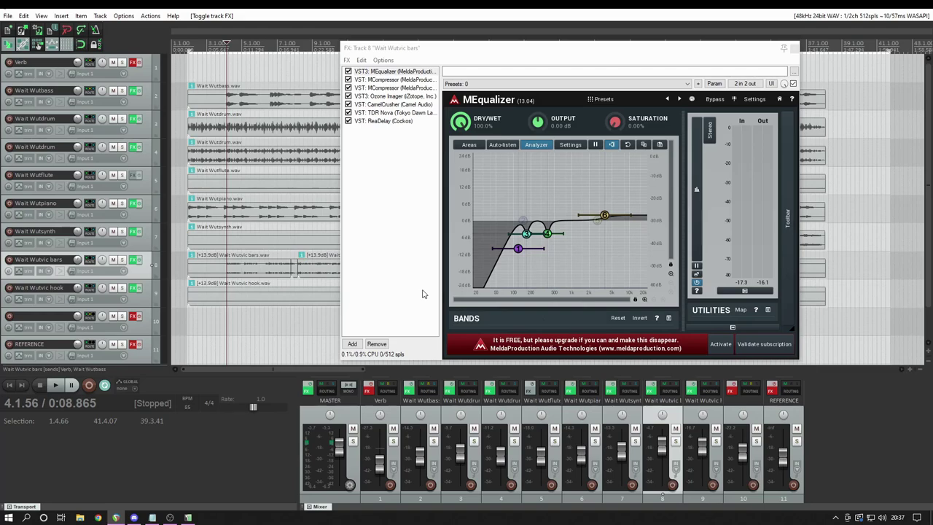
Lower band 1 of the vocal's MEqualizer to about -15 dB, and play the verse to hear it.
mouse_move(518, 249)
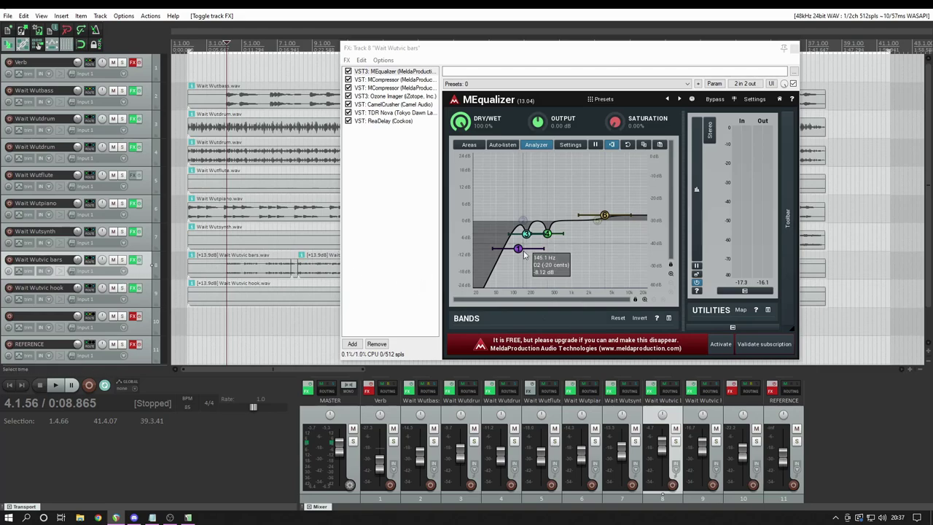
mouse_move(517, 250)
left_mouse_down()
mouse_move(547, 250)
mouse_move(500, 254)
mouse_move(517, 260)
left_mouse_up()
key("space")
key("space")
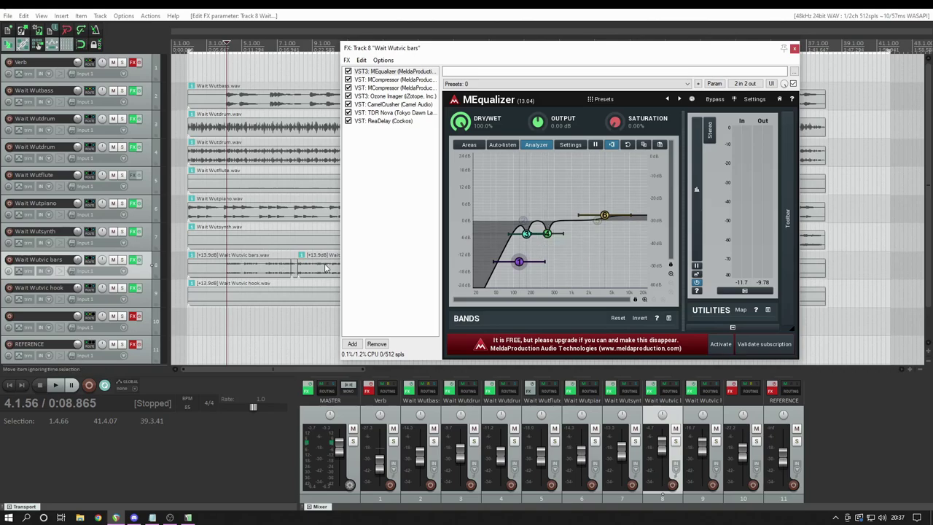
Compare the verse with MEqualizer bands 3 and 4 disabled and enabled again, leaving both bands on and playback stopped.
right_click(526, 233)
right_click(546, 233)
key("space")
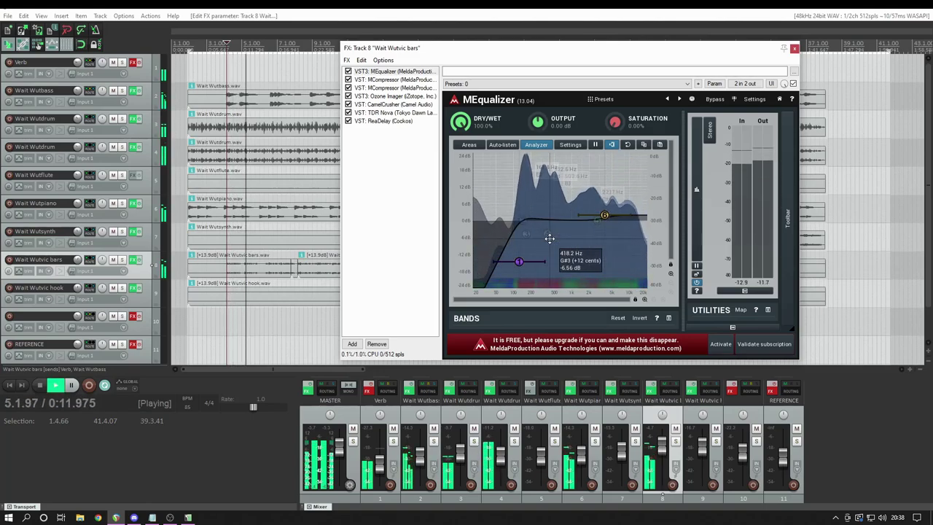
right_click(526, 233)
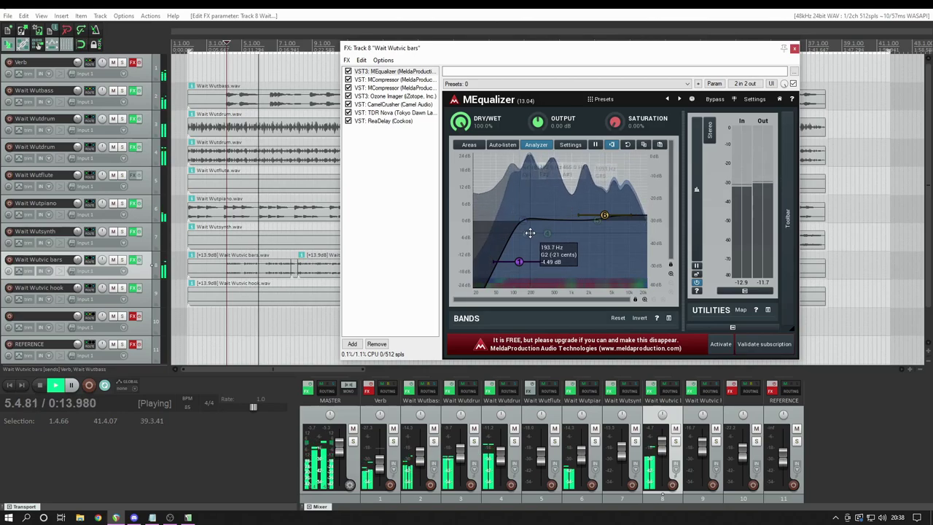
key("space")
double_click(546, 233)
key("space")
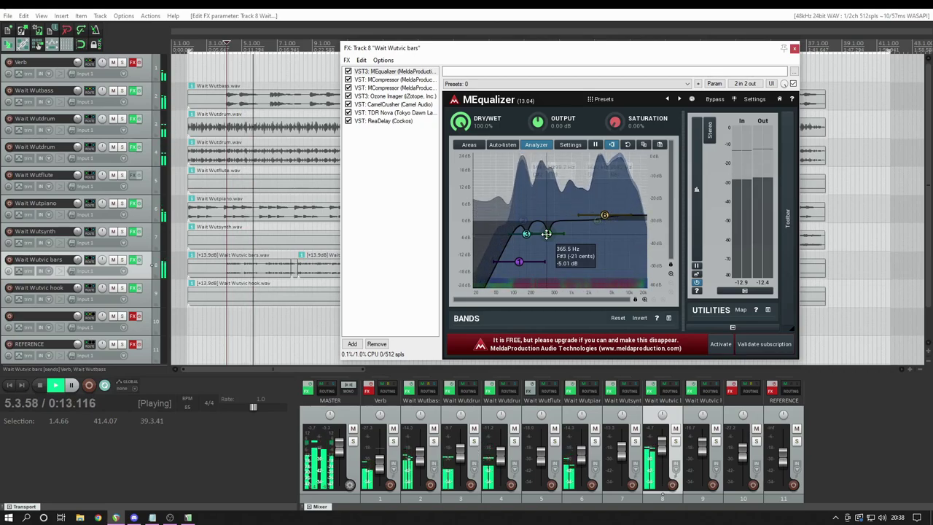
key("space")
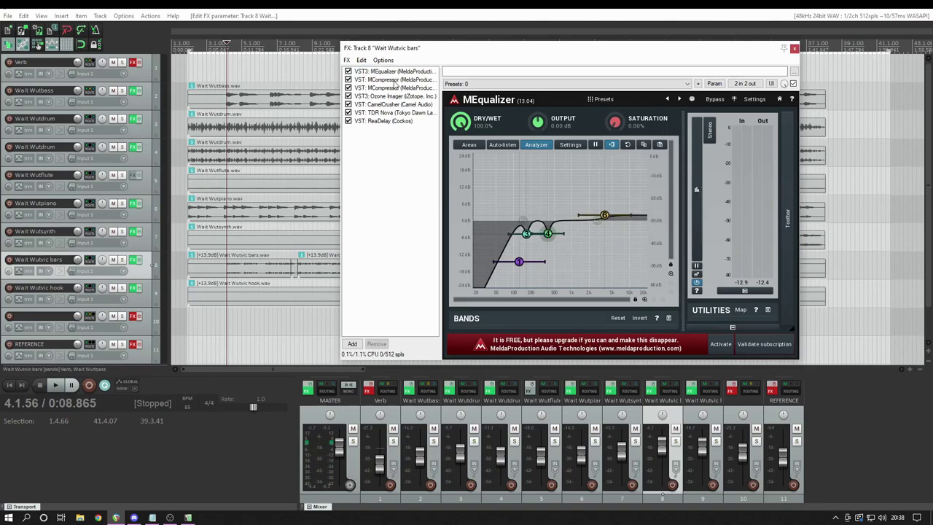
Show the first MCompressor in the Wait Wutvic bars chain and play the verse to watch its gain reduction.
left_click(392, 80)
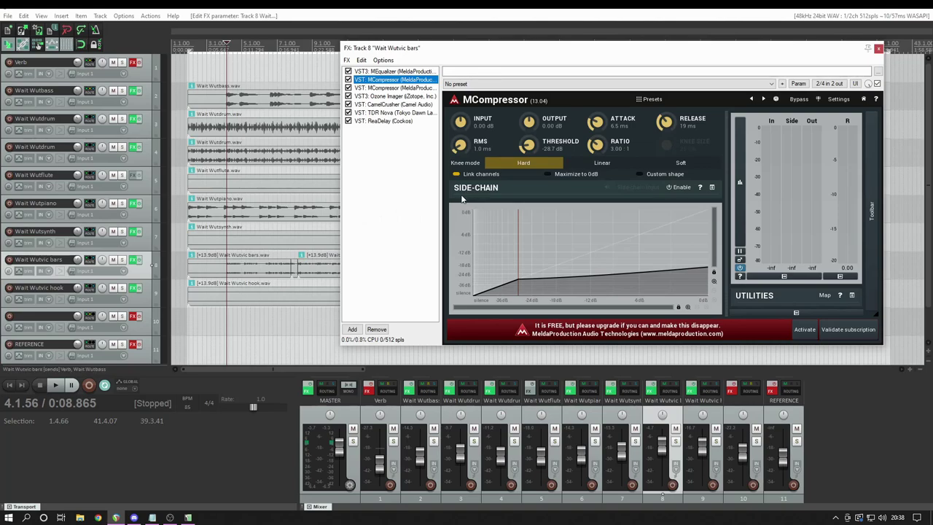
key("space")
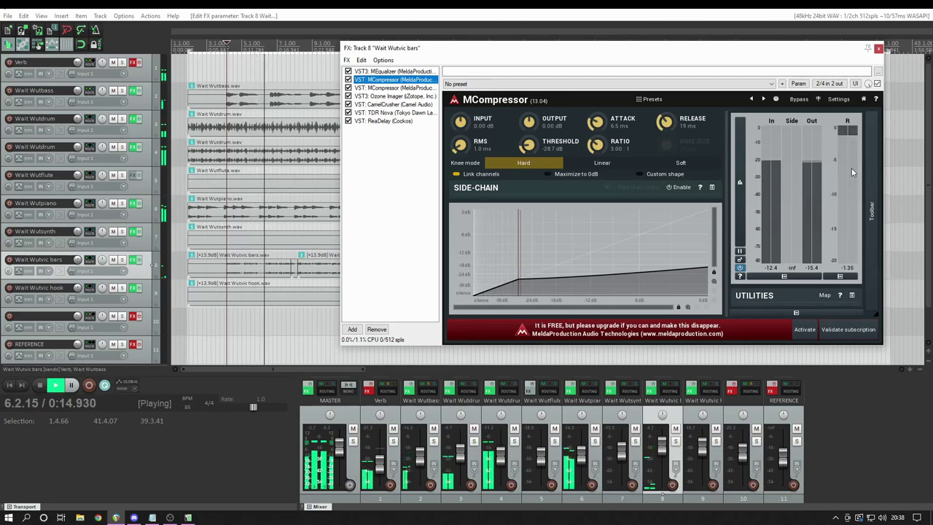
key("space")
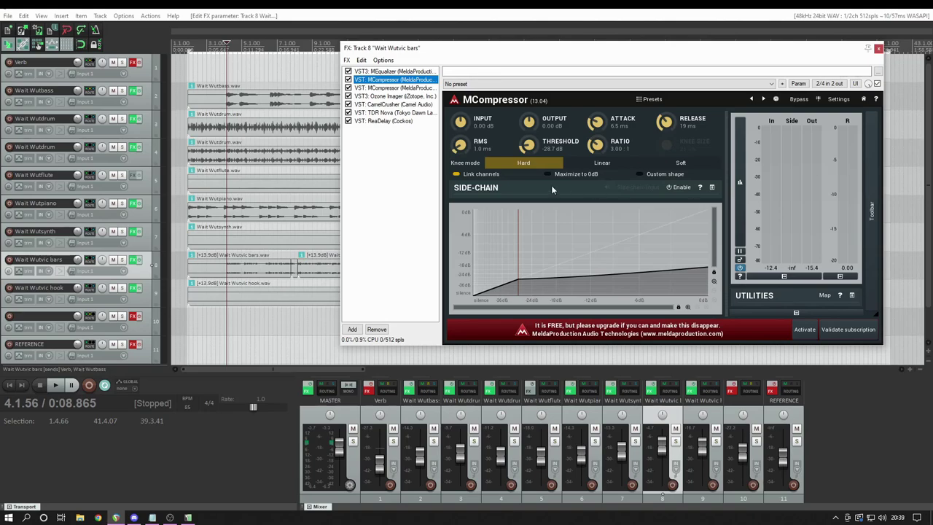
Compare the second MCompressor's attack and release with the first one's, and replay the verse while viewing the first compressor's meters.
key("Down")
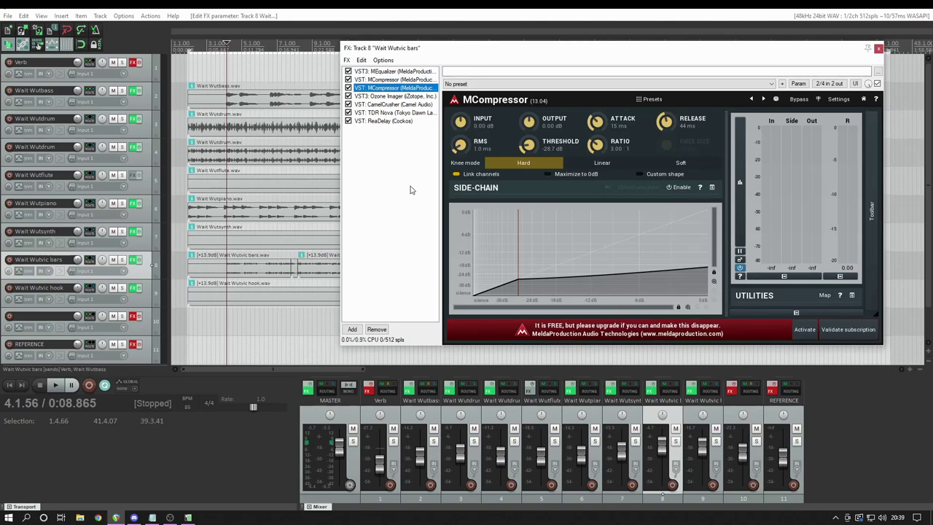
key("Up")
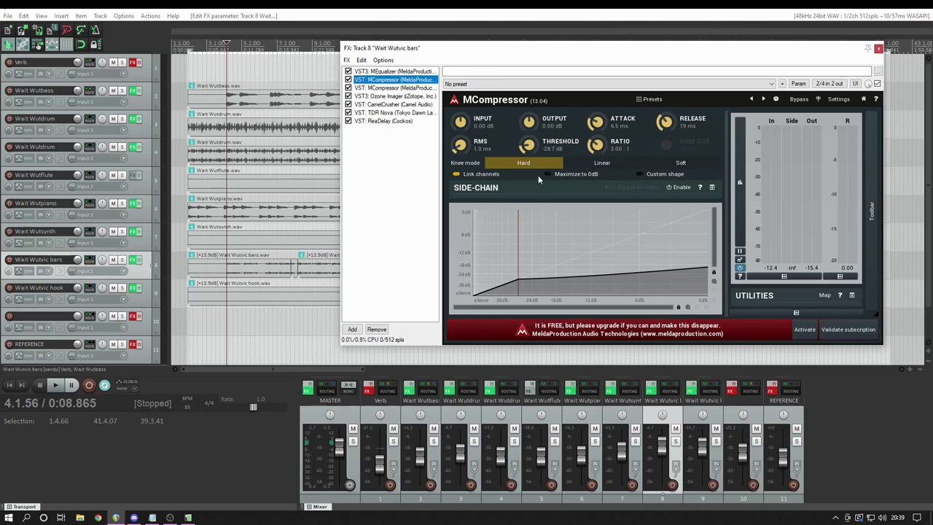
key("space")
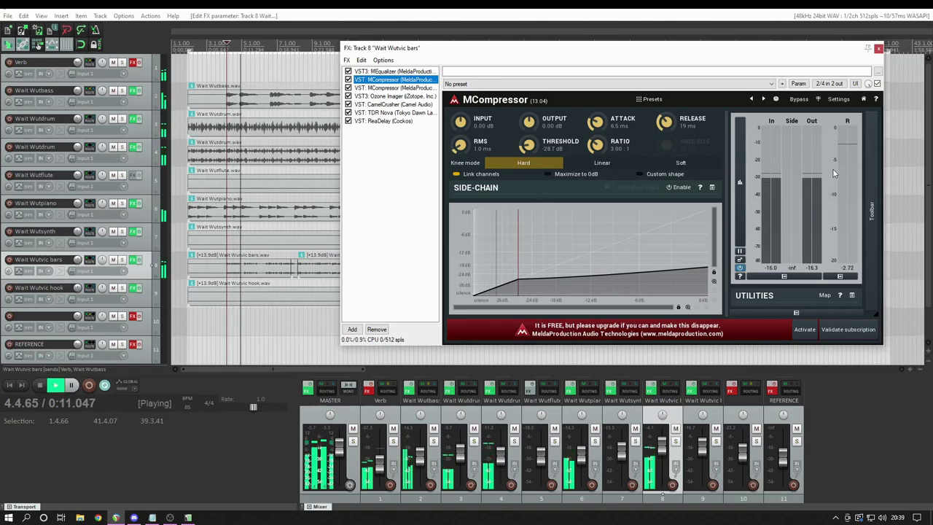
key("space")
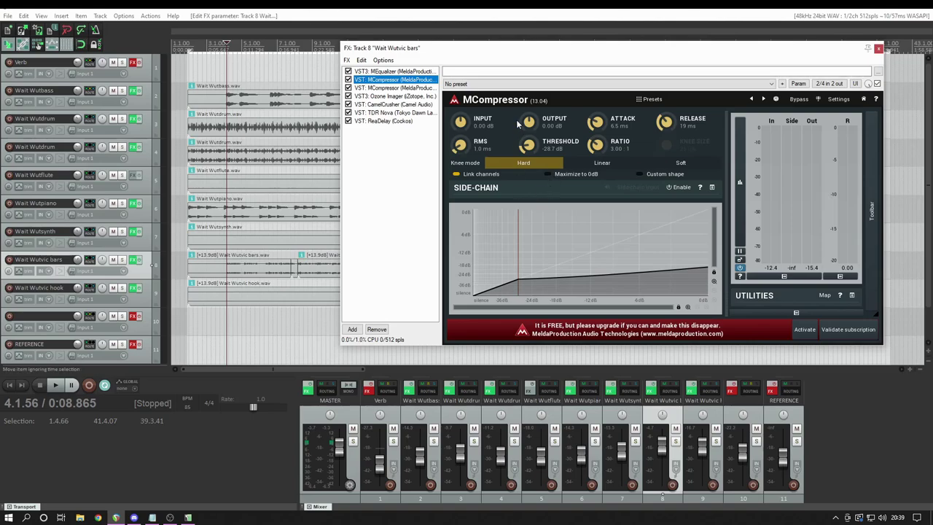
Show the second MCompressor, bypass both MCompressors on Wait Wutvic bars, and play the verse without compression.
left_click(404, 88)
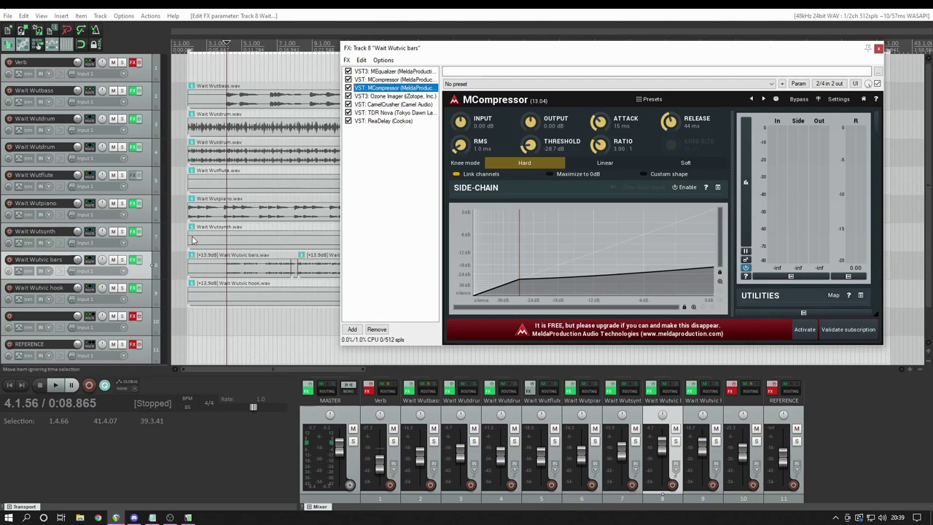
left_click(348, 79)
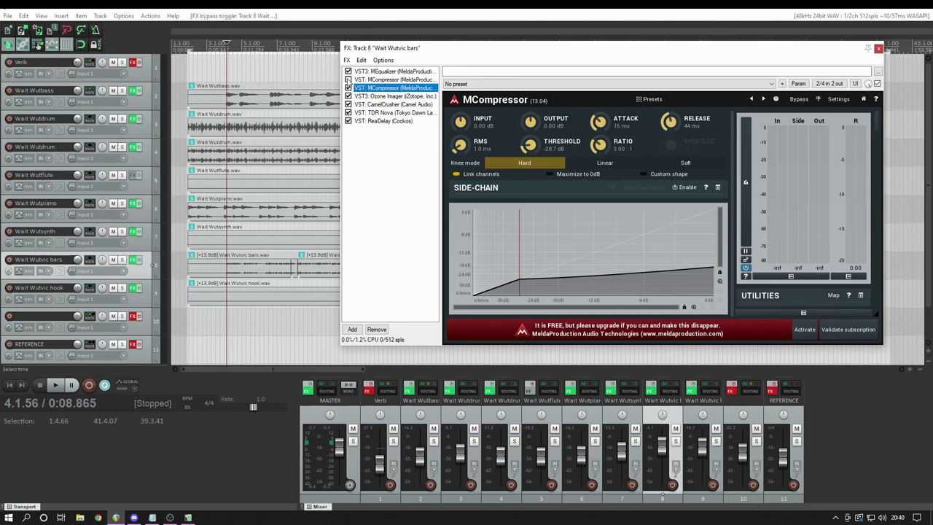
key("space")
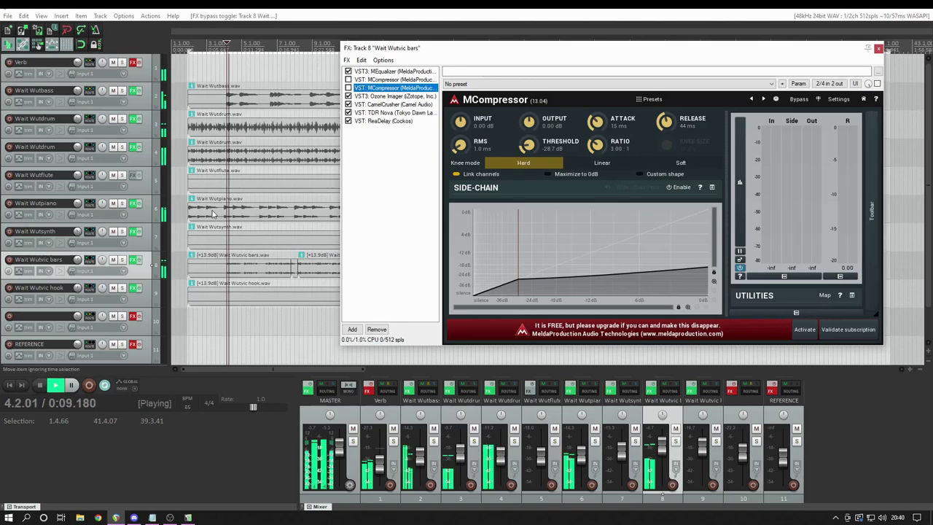
key("space")
Re-enable only the first MCompressor, play the verse with it, and stop playback.
left_click(348, 87)
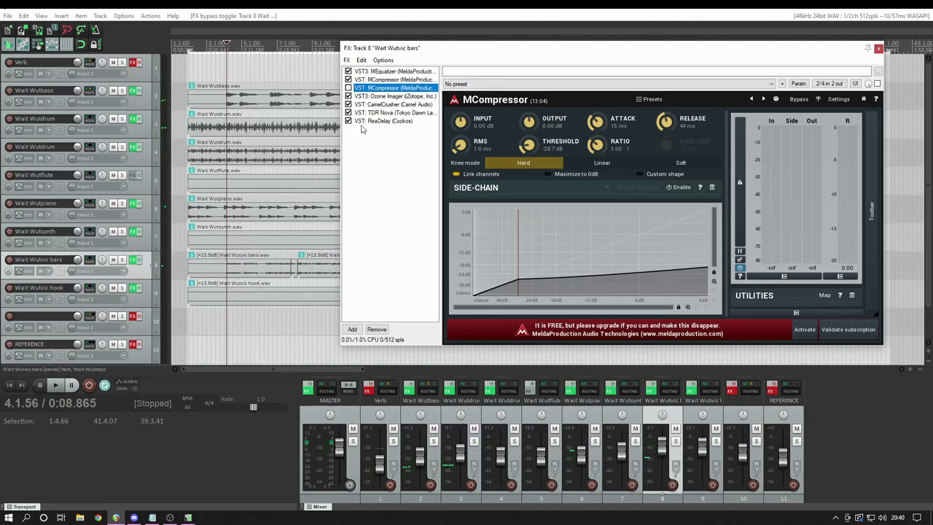
key("space")
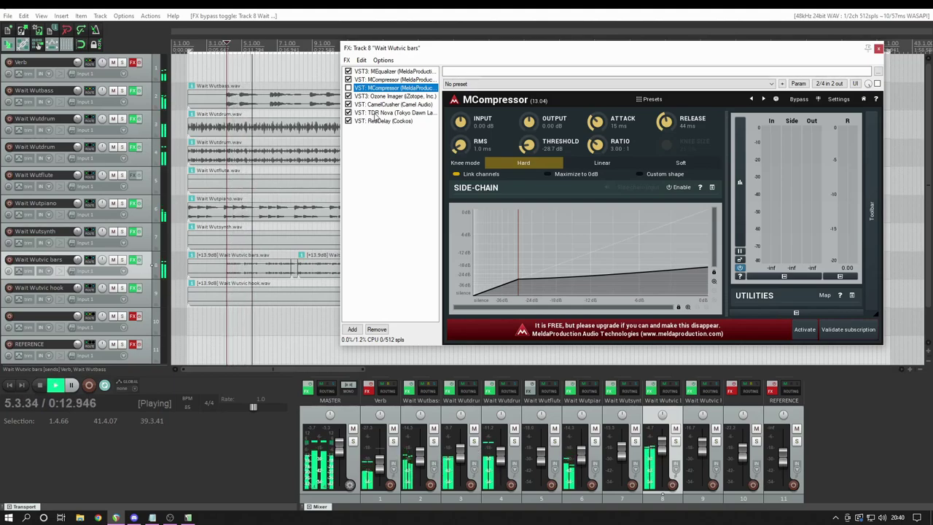
key("space")
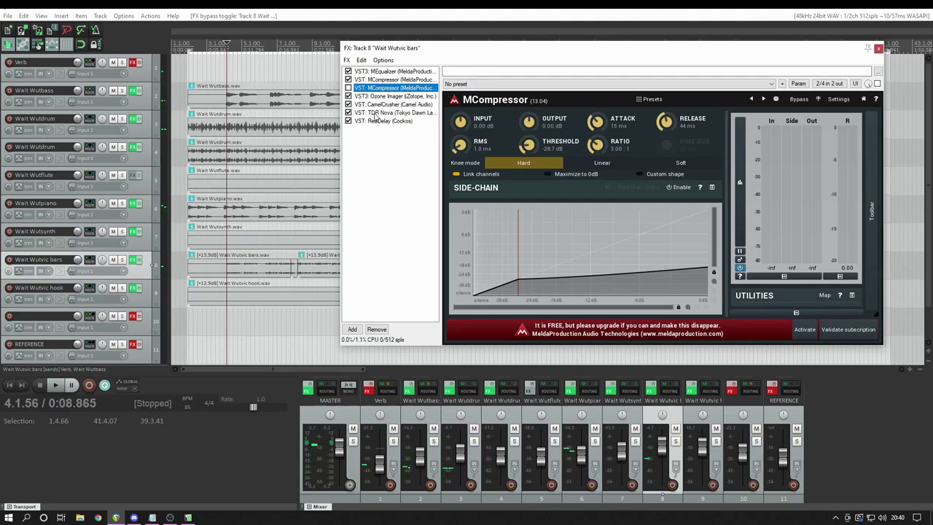
Re-enable the second MCompressor on Wait Wutvic bars, switching its bypass during verse playback to compare, and stop playback with it enabled.
left_click(348, 88)
left_click(348, 87)
key("space")
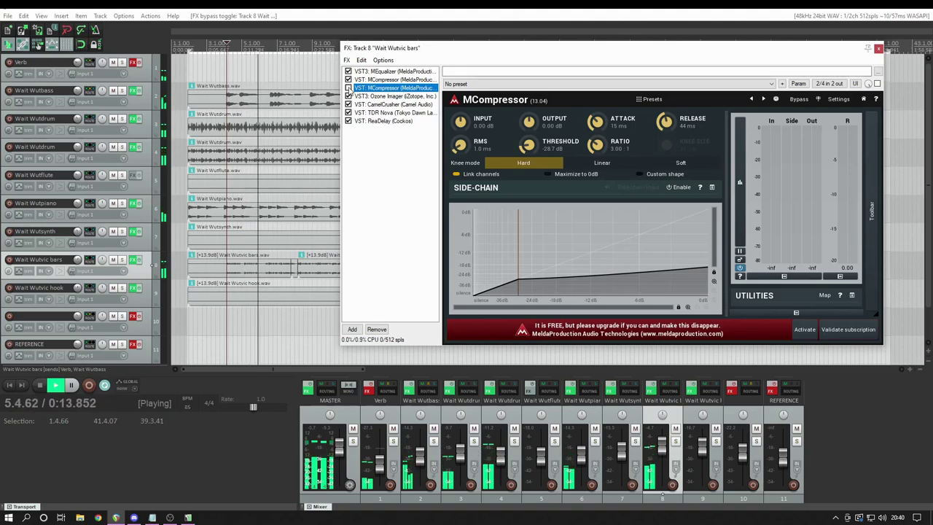
left_click(348, 87)
key("space")
key("space")
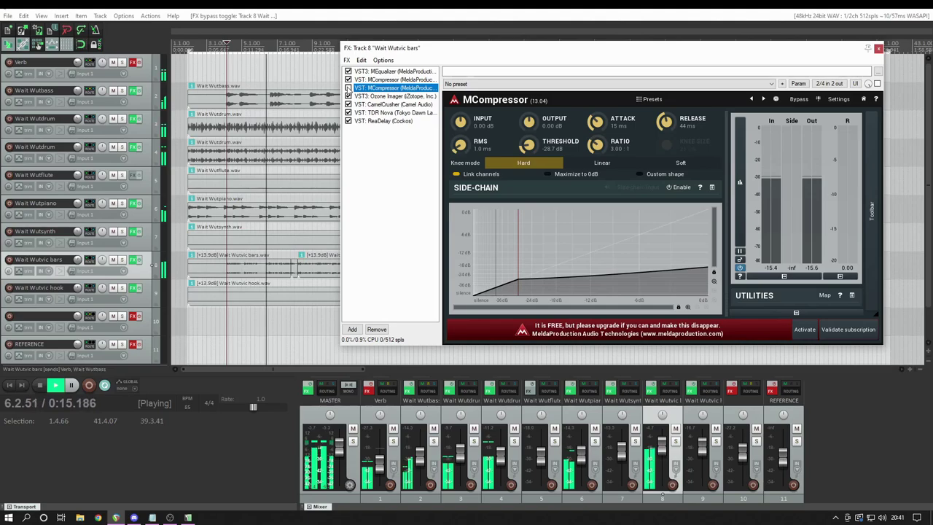
left_click(348, 87)
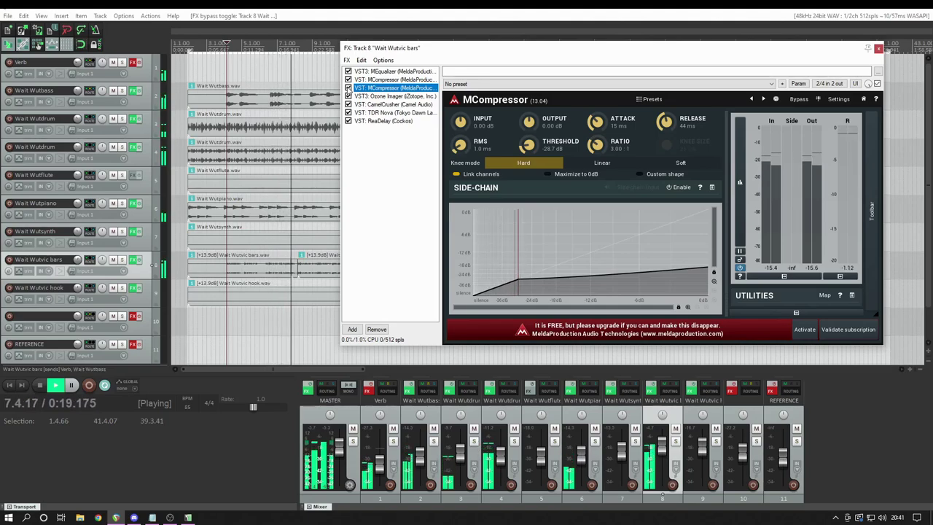
key("space")
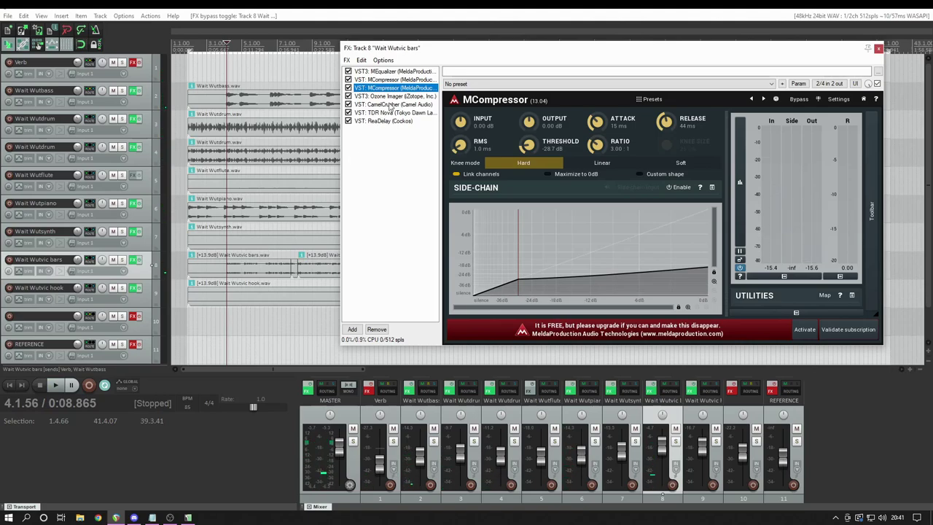
Show Ozone Imager in the Wait Wutvic bars chain and play the verse with its Stereoize option off and on to compare.
left_click(386, 95)
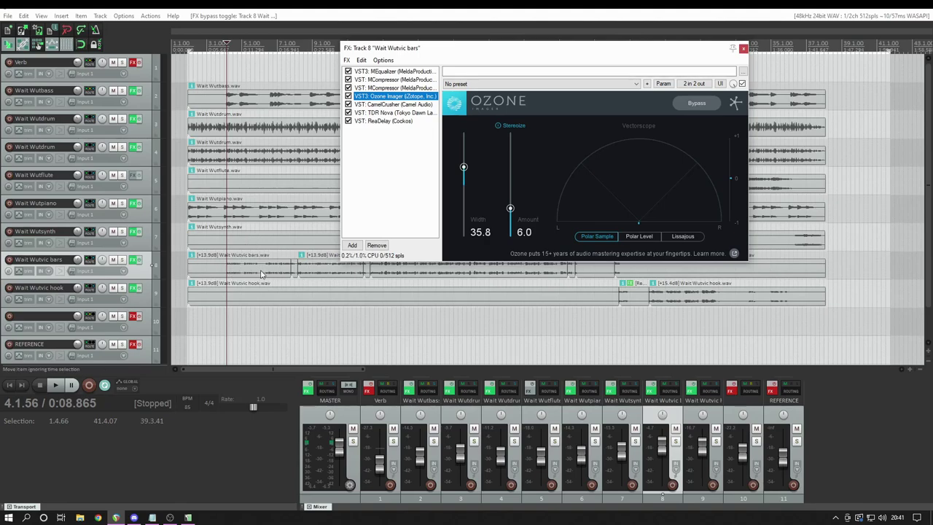
left_click(499, 127)
key("space")
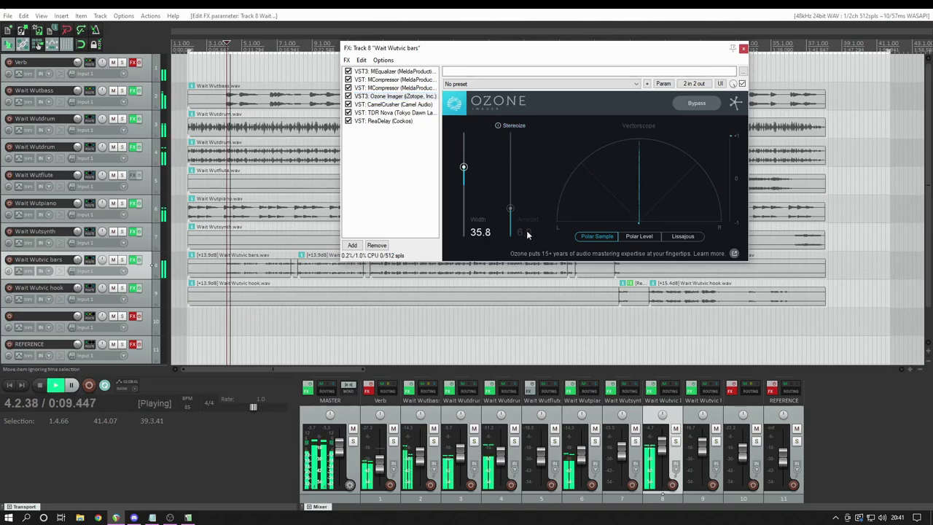
key("space")
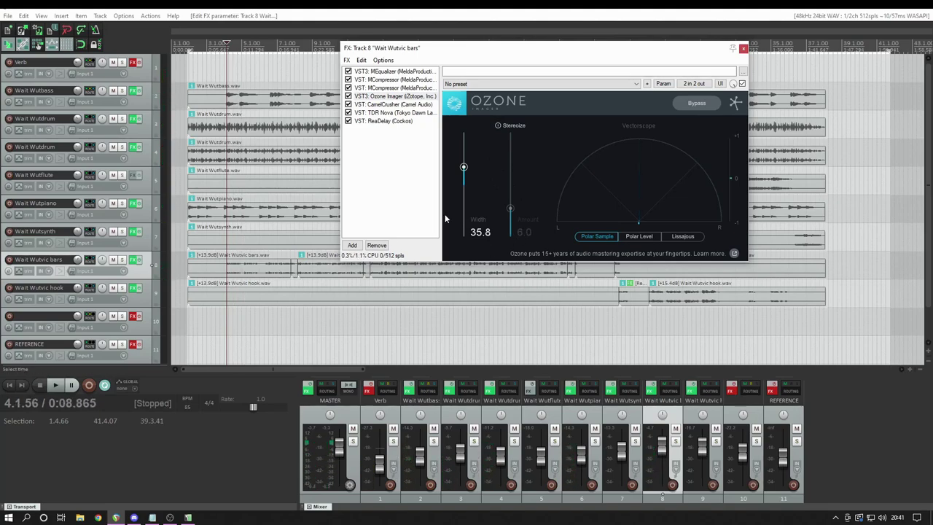
left_click(498, 126)
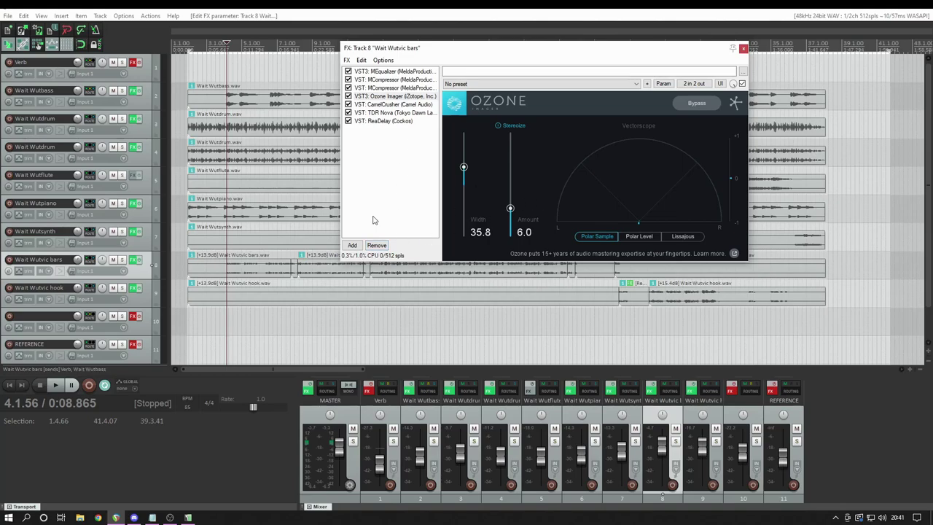
key("space")
key("space")
Show CamelCrusher in the Wait Wutvic bars chain, bypass it, and play the verse without its distortion.
left_click(391, 106)
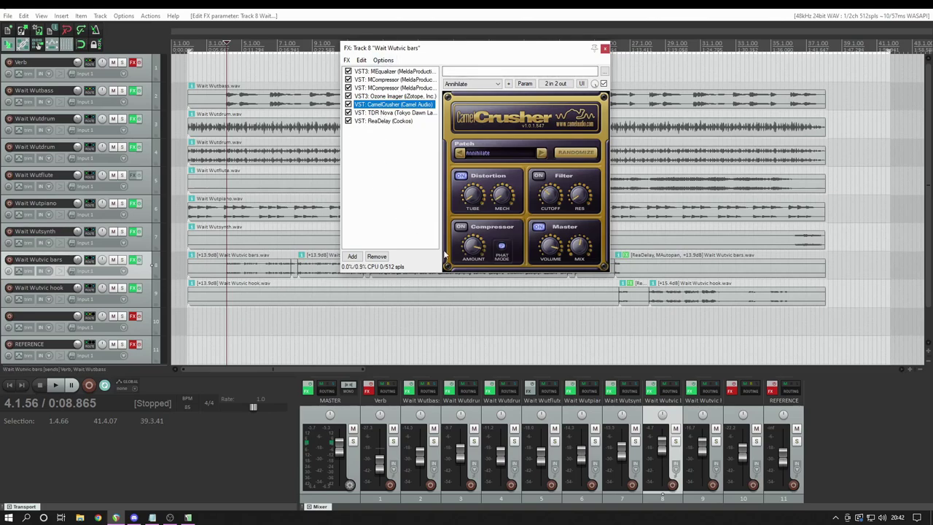
left_click(460, 227)
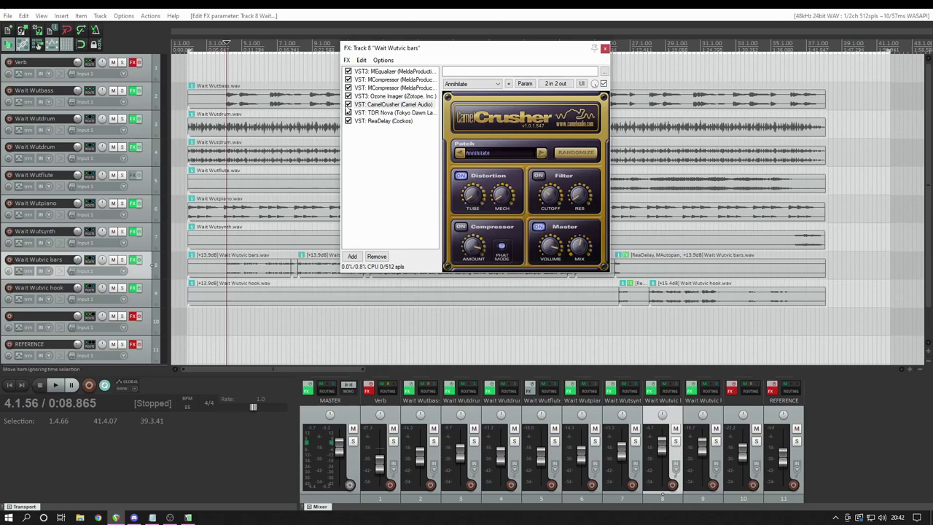
left_click(349, 104)
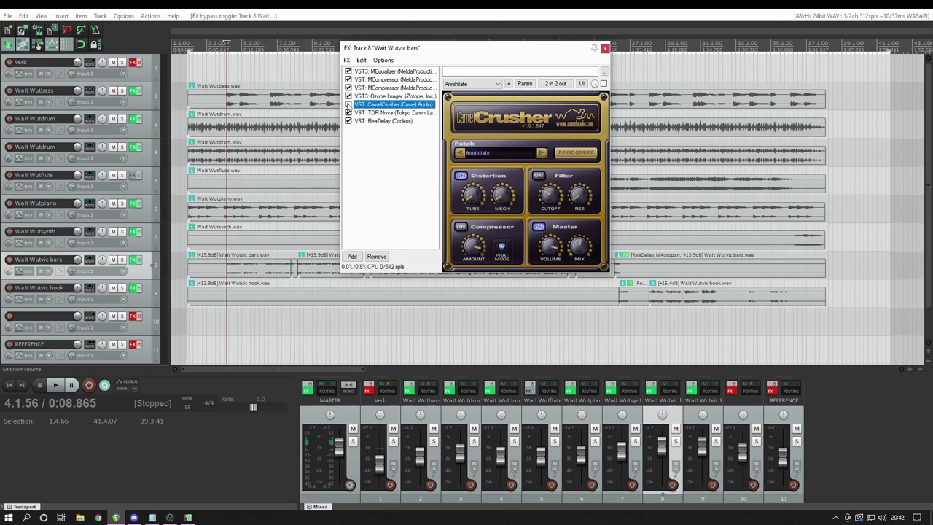
key("space")
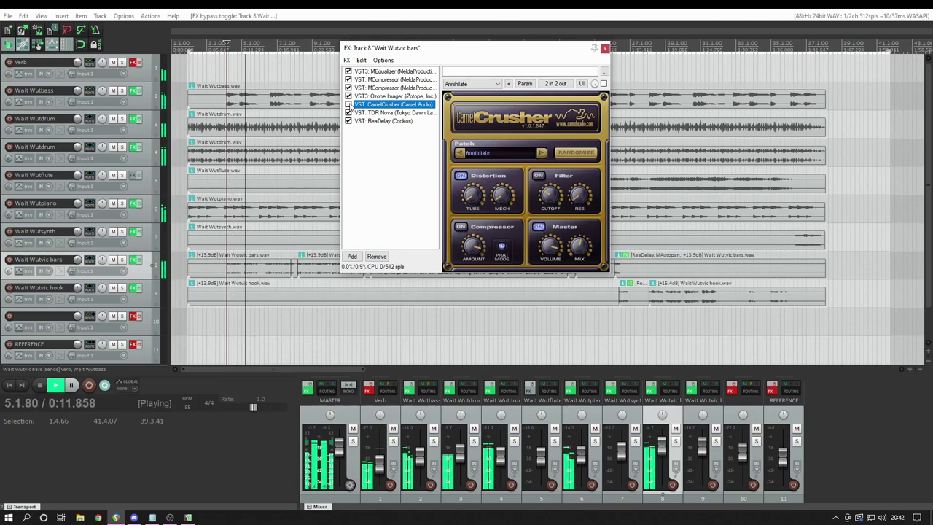
key("space")
Re-enable CamelCrusher and play the verse while toggling its bypass, stopping playback with the effect enabled.
left_click(348, 104)
key("space")
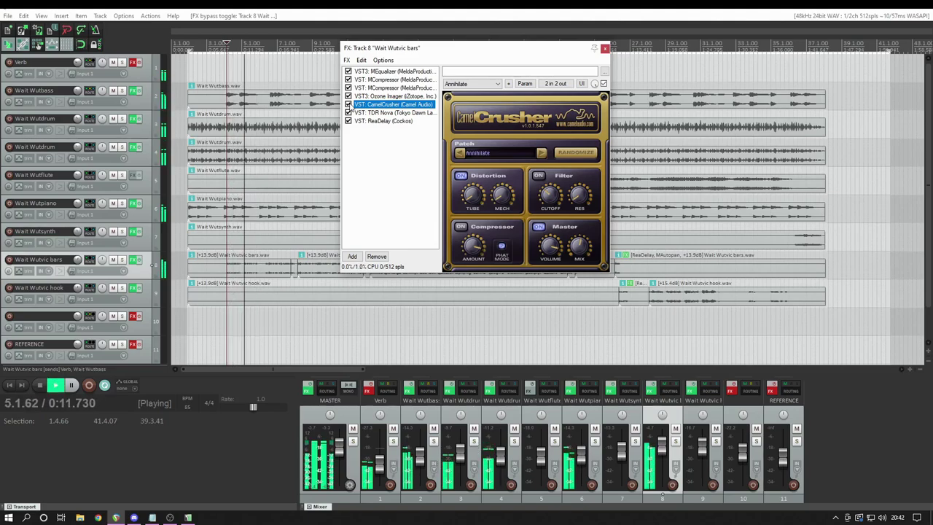
left_click(348, 104)
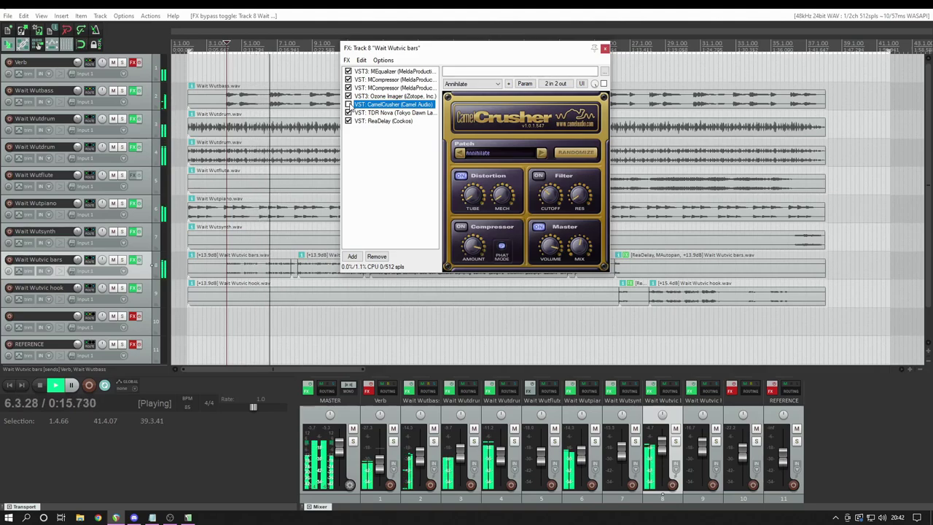
left_click(348, 104)
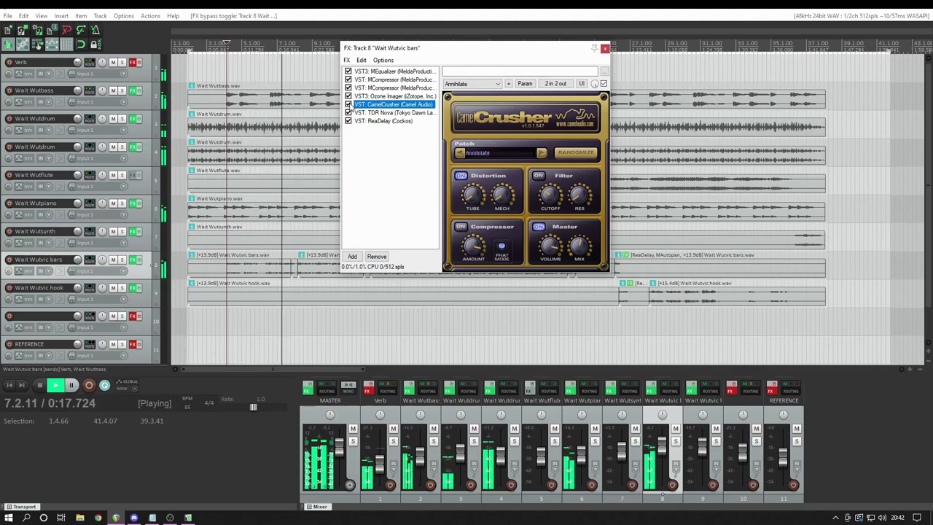
left_click(349, 104)
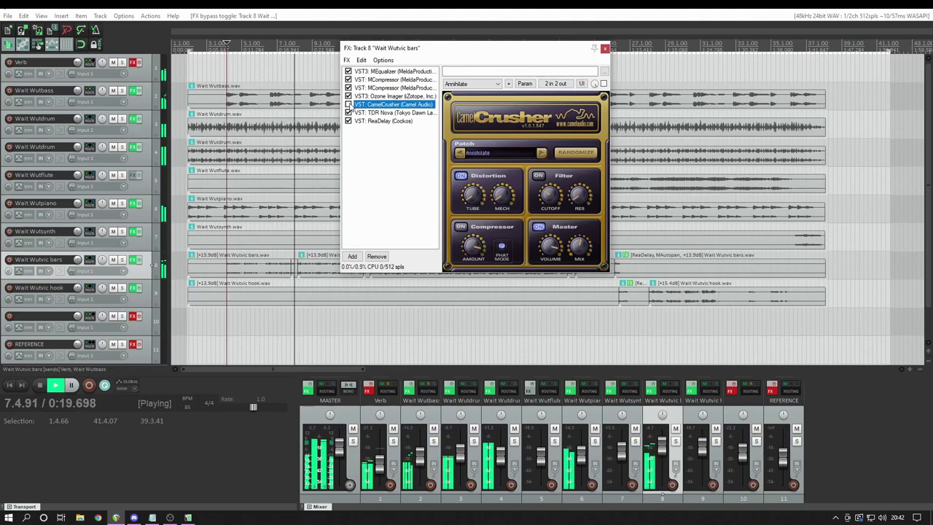
left_click(348, 104)
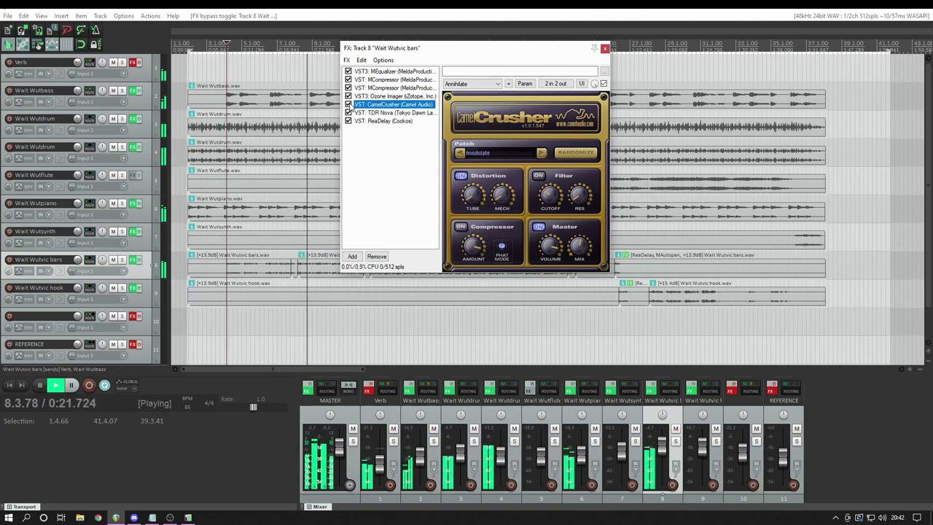
key("space")
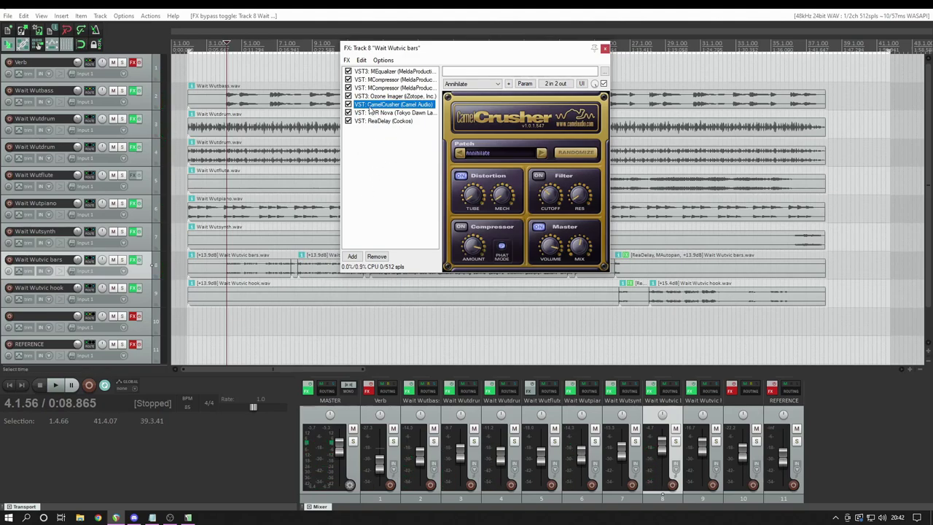
Choose the De-ess (linked) preset in TDR Nova, set band III's Q to 1.16, and play the verse.
left_click(398, 113)
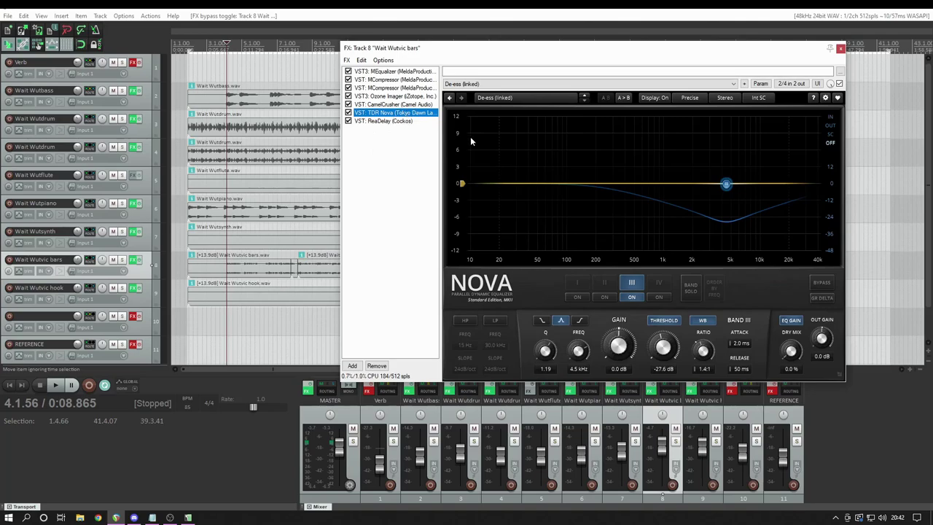
left_click(537, 99)
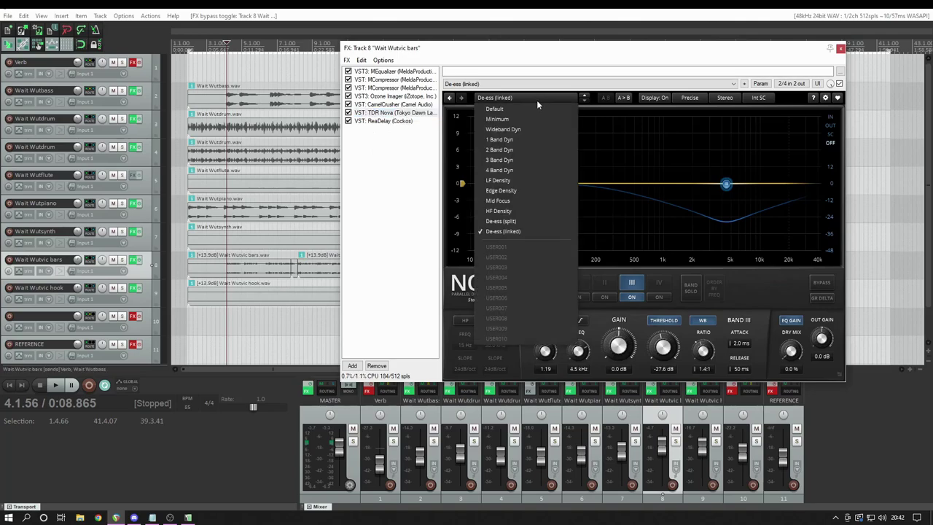
left_click(525, 231)
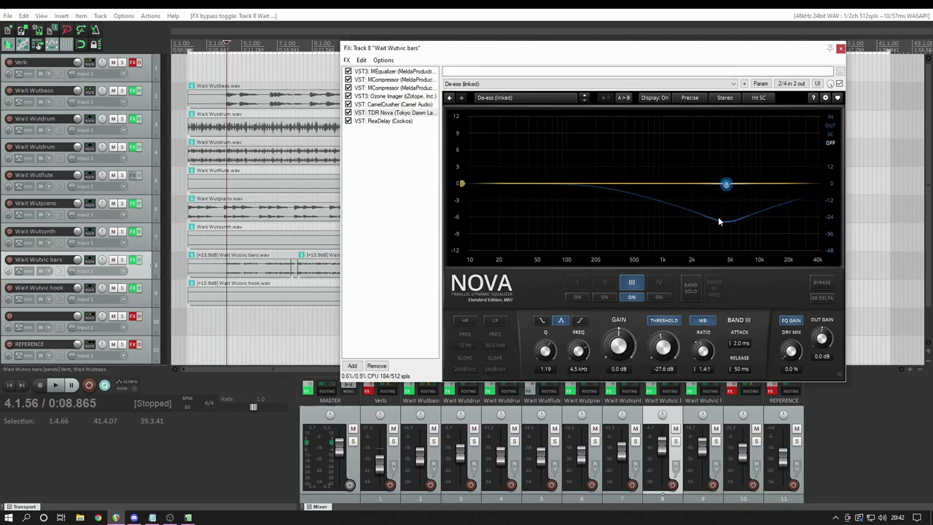
left_click(580, 355)
key("space")
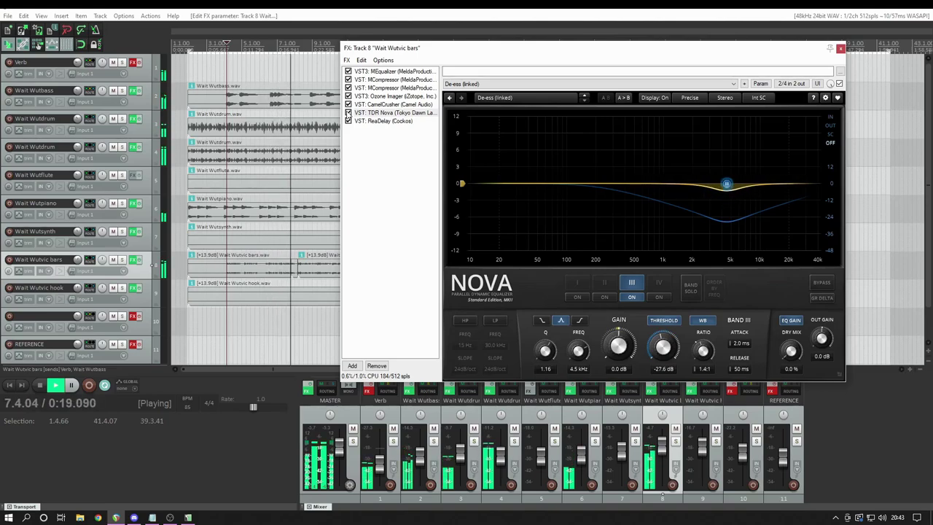
Play the verse with TDR Nova bypassed and again with it enabled to compare the de-essing, and stop playback.
left_click(348, 112)
key("space")
key("space")
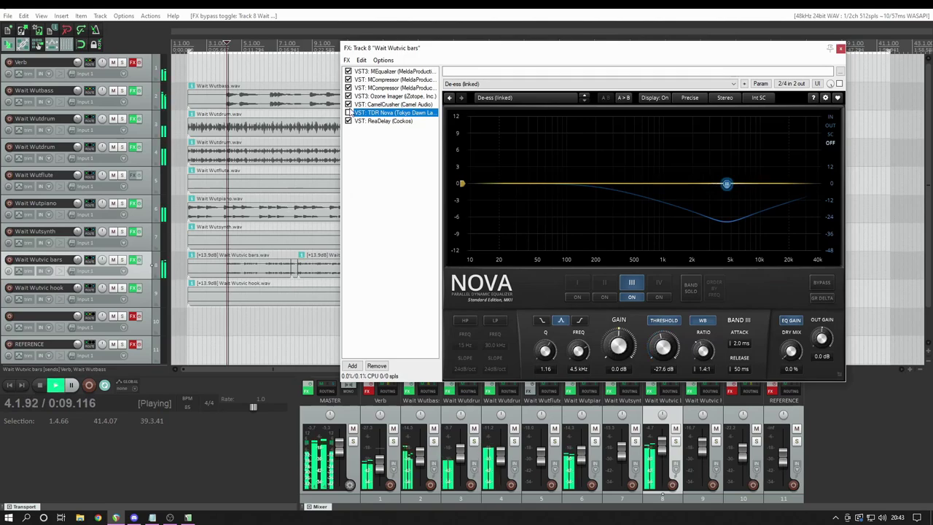
key("space")
left_click(348, 114)
key("space")
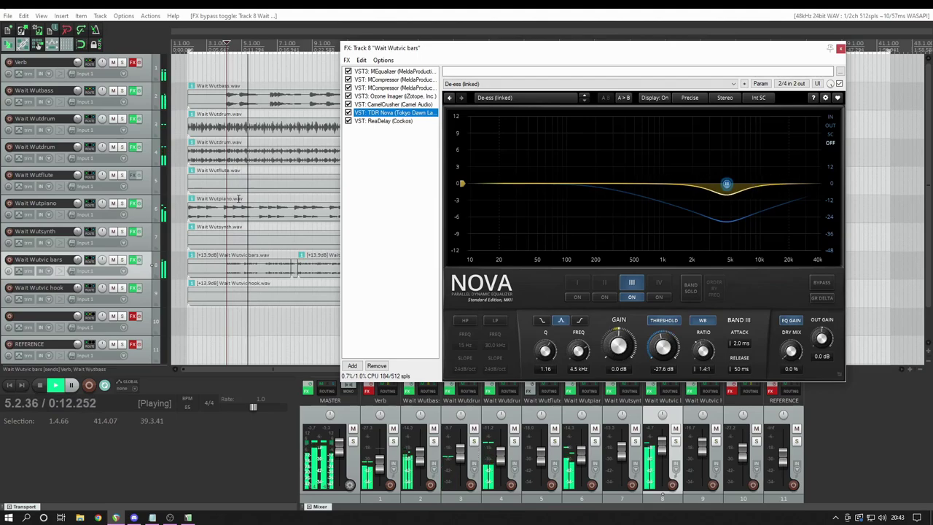
key("space")
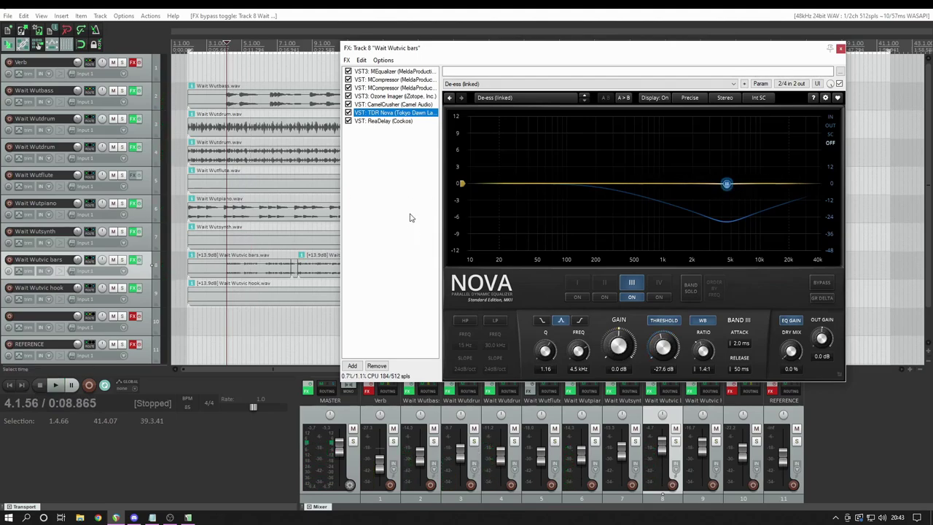
Show ReaDelay briefly and return to TDR Nova to review its de-esser settings.
left_click(385, 122)
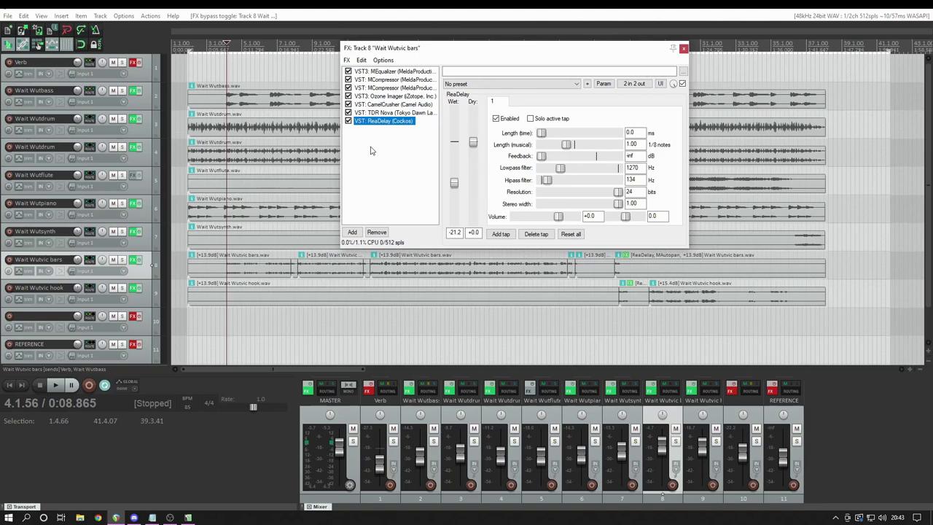
left_click(386, 113)
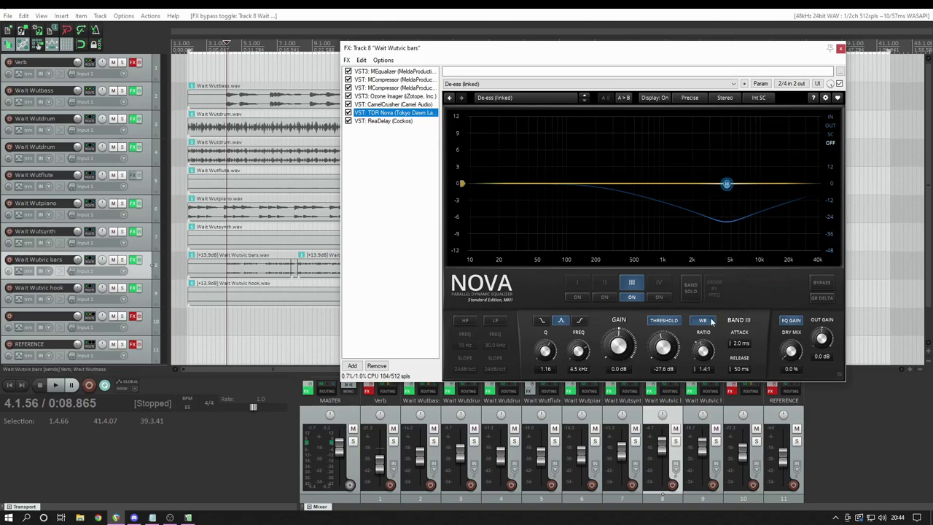
left_click(392, 193)
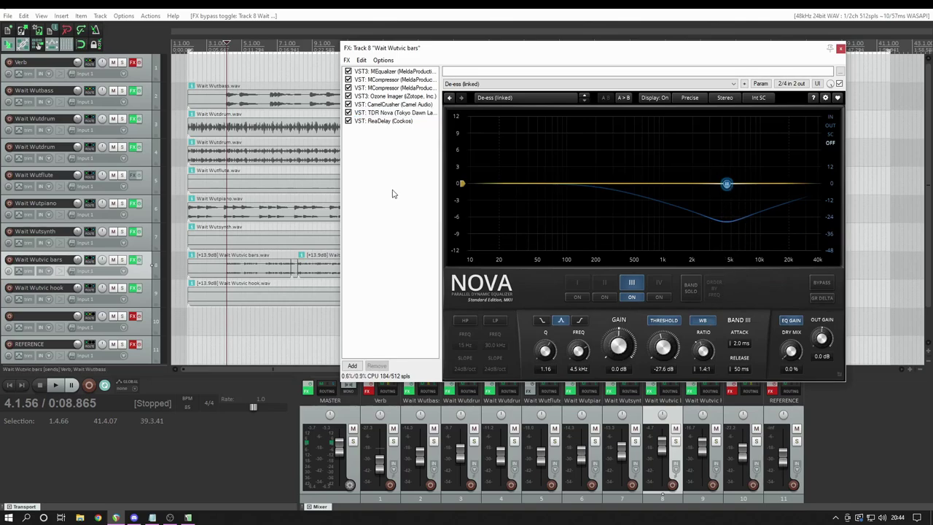
Show ReaDelay, solo Wait Wutvic bars, and play the start of the verse to hear the delay on the vocal.
left_click(386, 123)
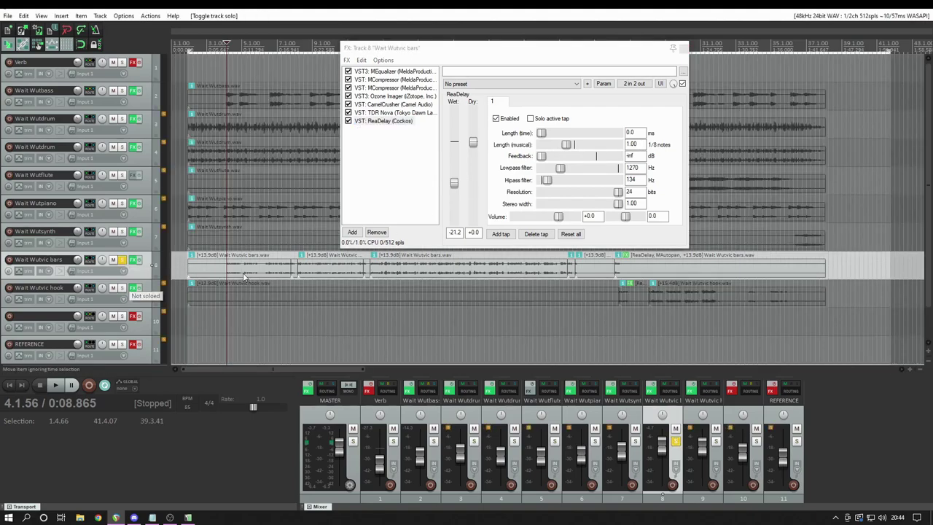
scroll(647, 282, "up", 6)
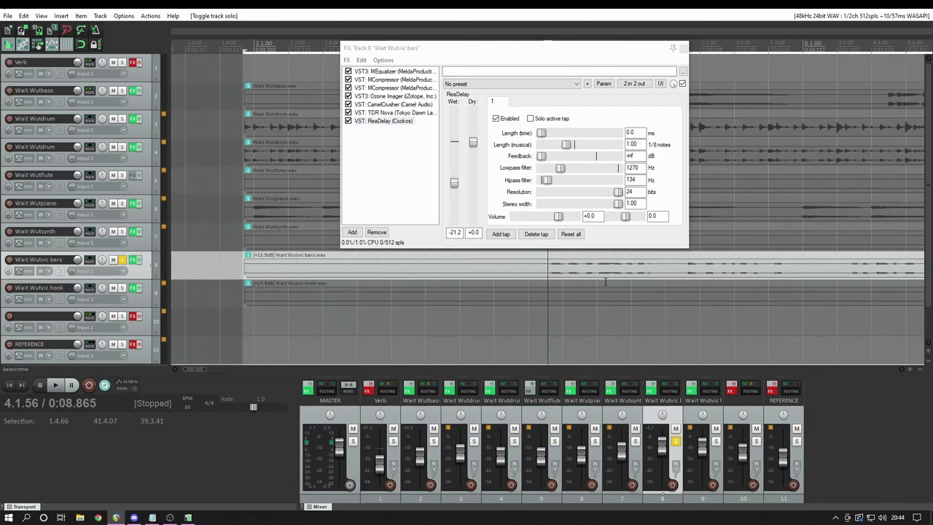
key("space")
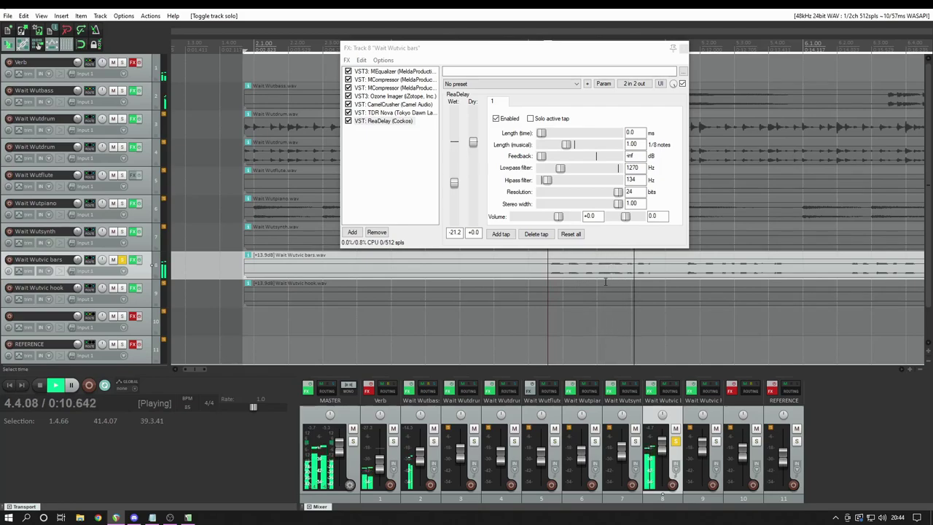
left_click(769, 255)
key("space")
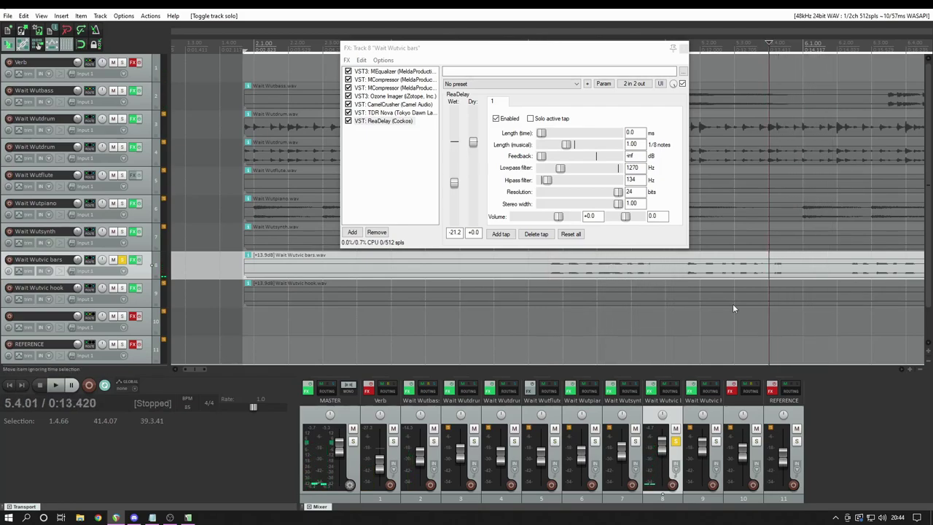
Return the edit cursor to the verse start near 4.1.57 and unsolo Wait Wutvic bars.
scroll(798, 288, "down", 3)
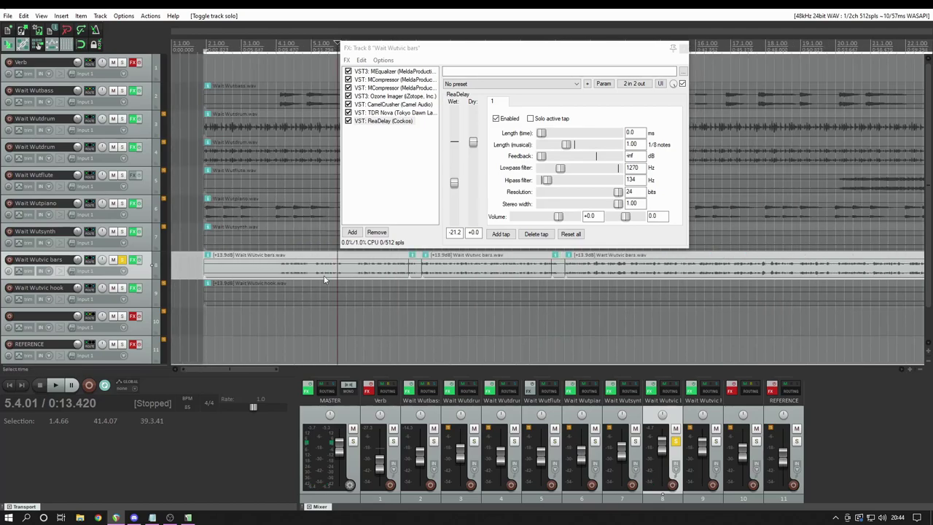
left_click(281, 255)
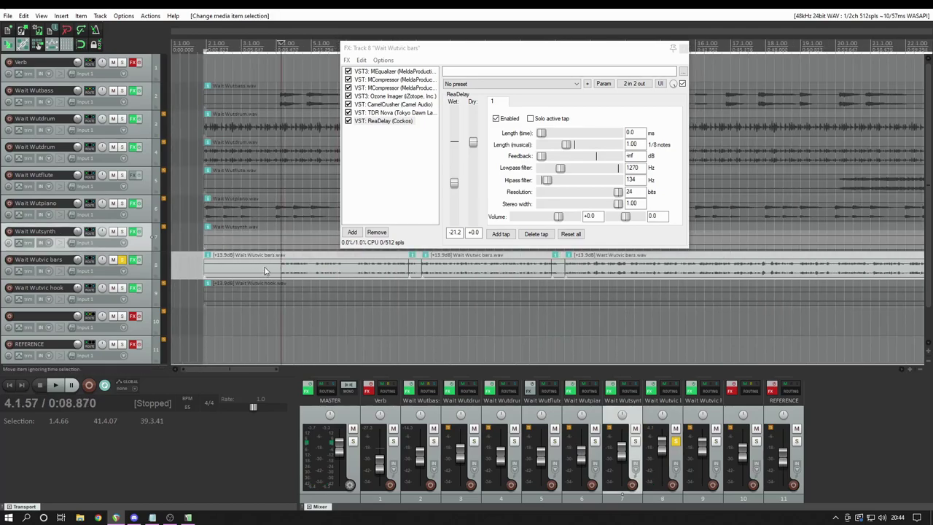
scroll(265, 273, "down", 2)
left_click(122, 260)
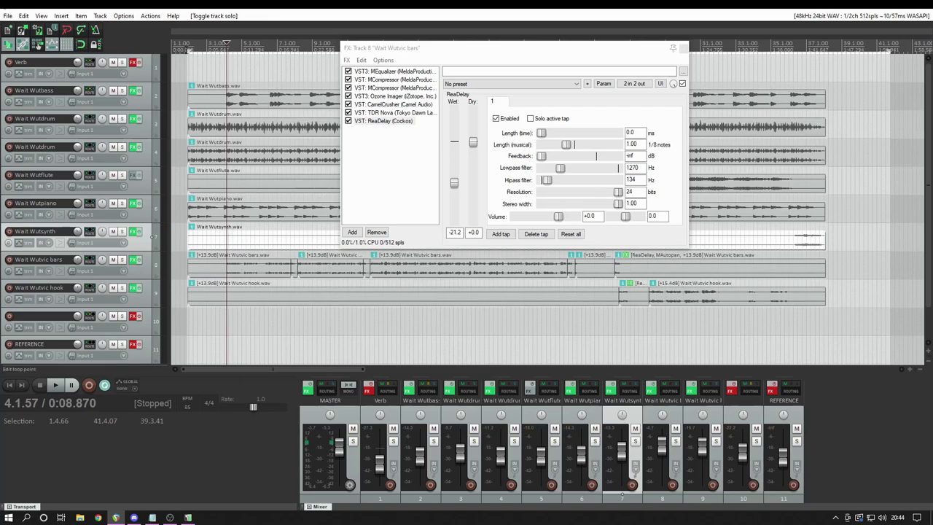
Play the start of the verse with all tracks to hear the vocal delay in context, stop playback, and close the vocal's FX chain.
key("space")
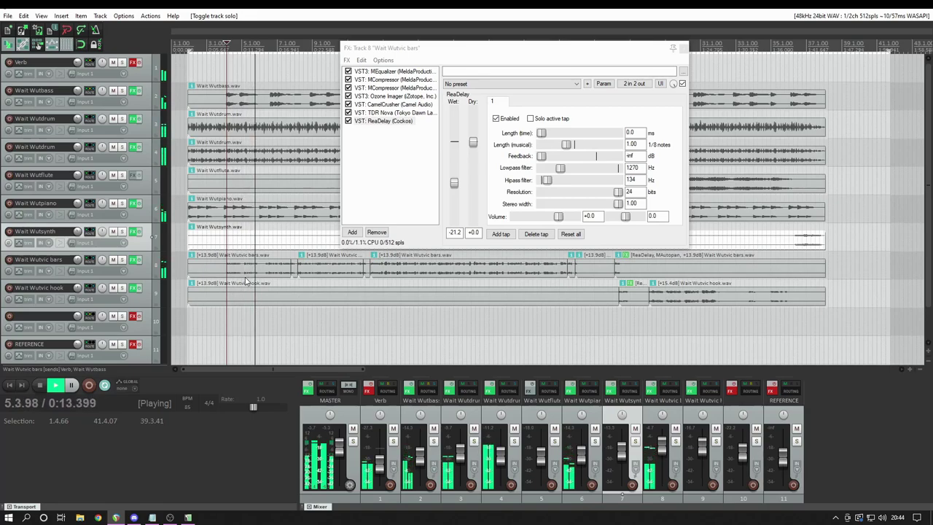
key("space")
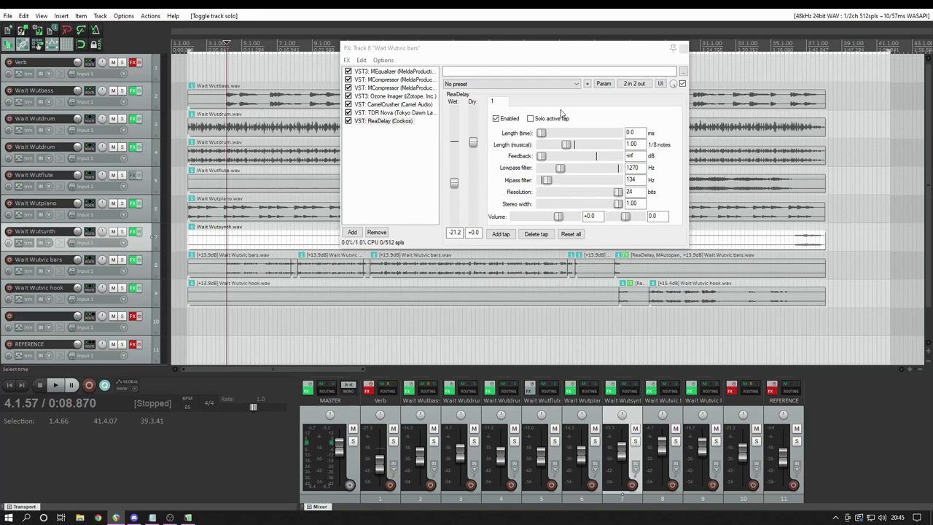
left_click(685, 48)
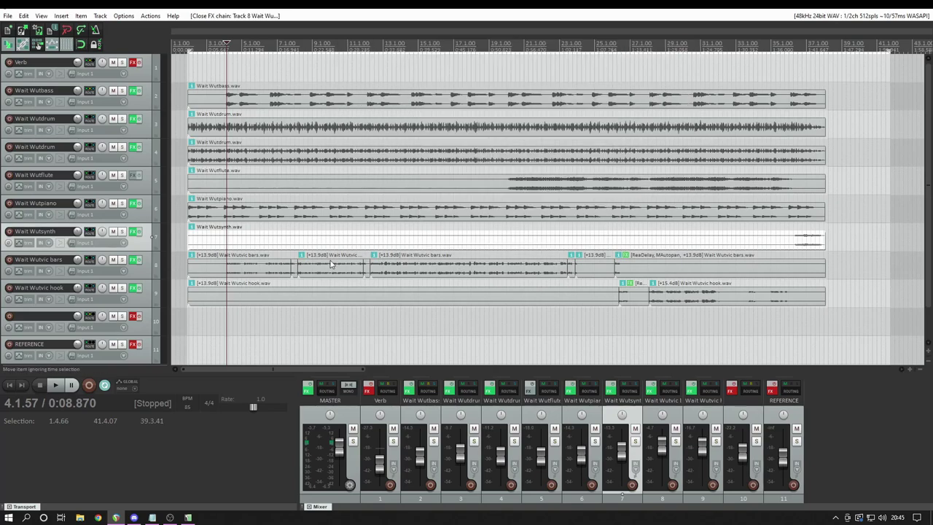
Open the item effects of the short Wait Wutvic bars clip near bar 23, review MAutopan and ReaDelay, and close the chain.
left_click(467, 297)
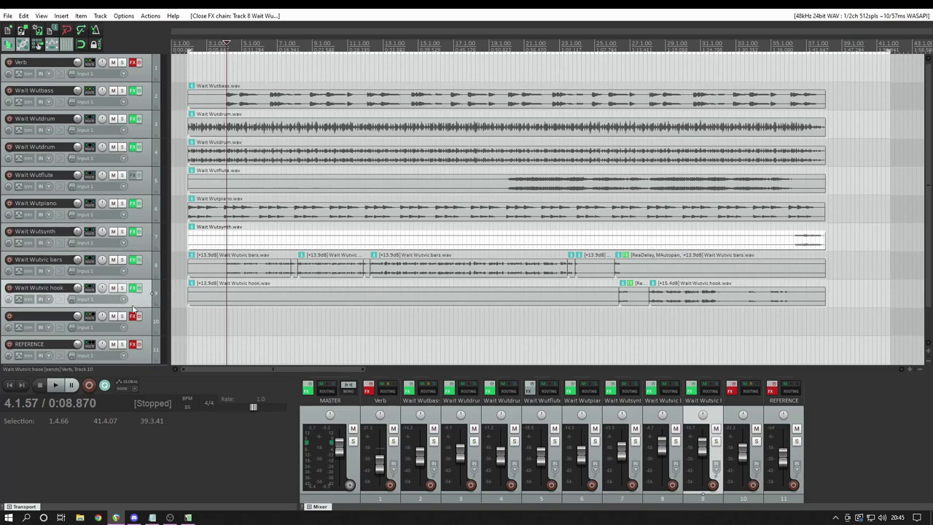
left_click(614, 298)
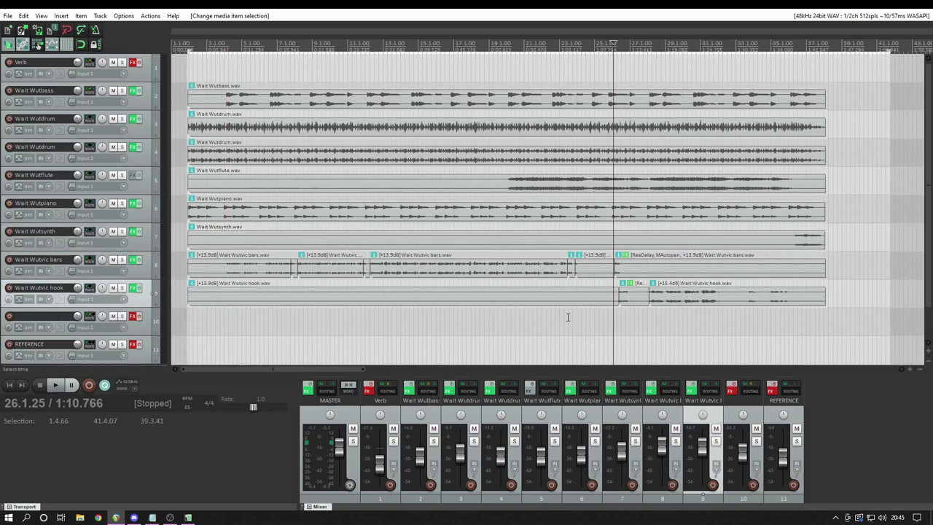
scroll(594, 315, "up", 4)
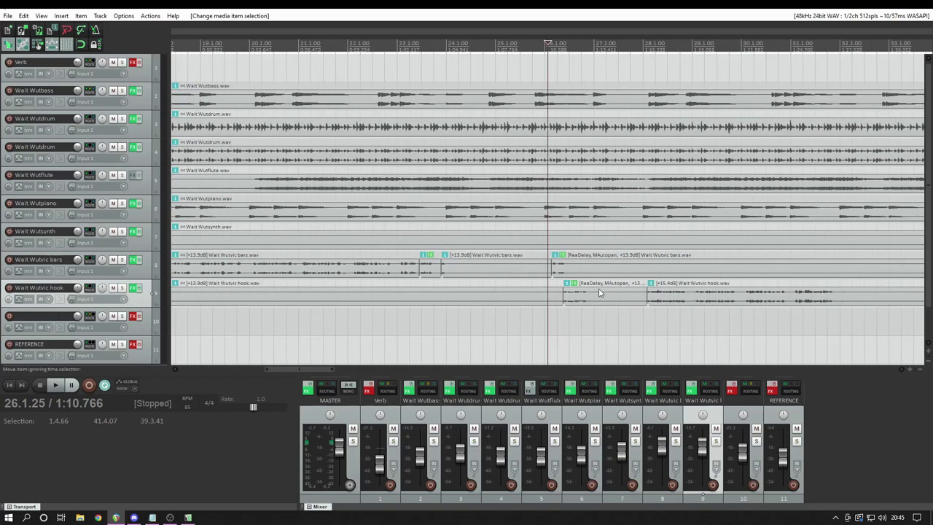
left_click(428, 275)
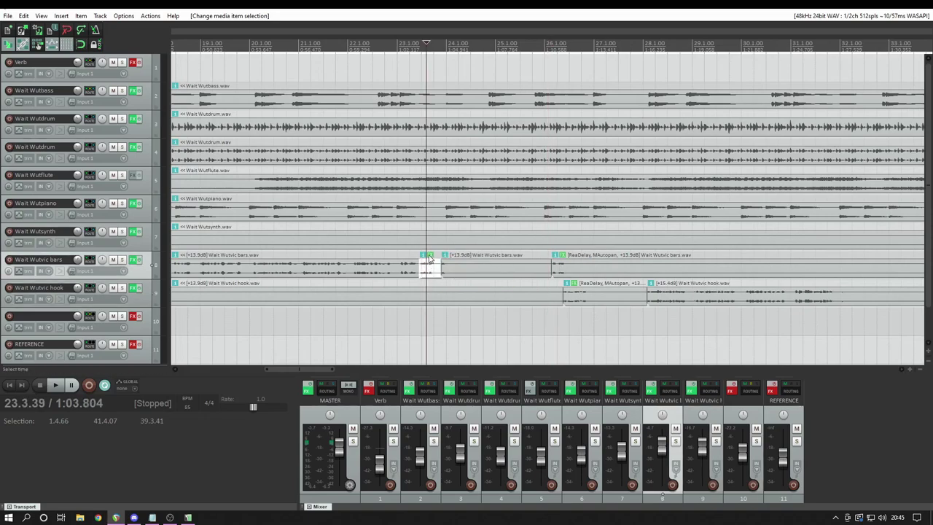
left_click(430, 255)
left_click(63, 65)
left_click(61, 56)
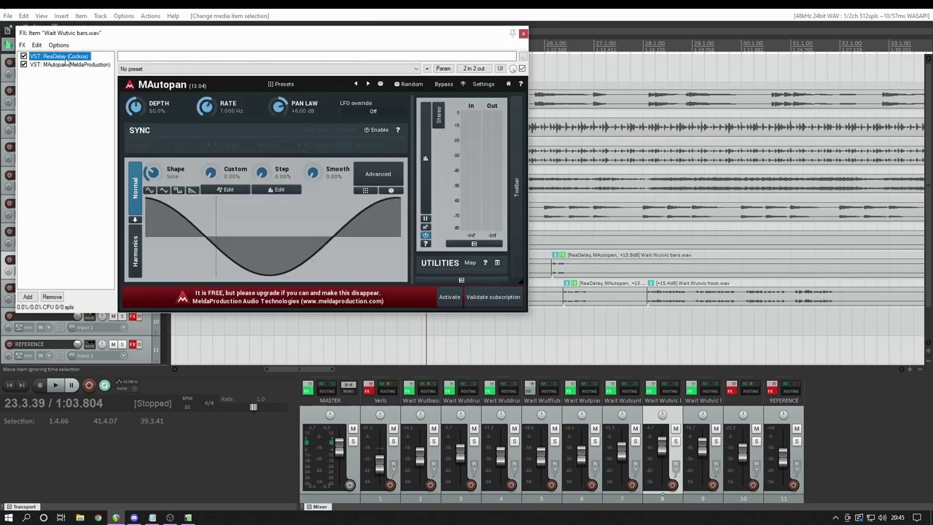
left_click(360, 34)
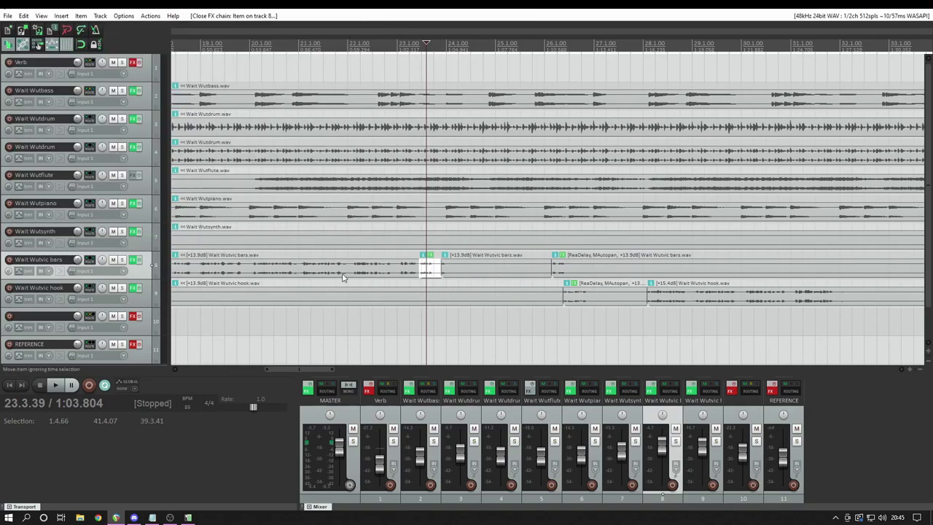
Play from about 23.2.05 to hear the delayed, panned vocal clip within the mix, and stop playback.
left_click(411, 283)
key("space")
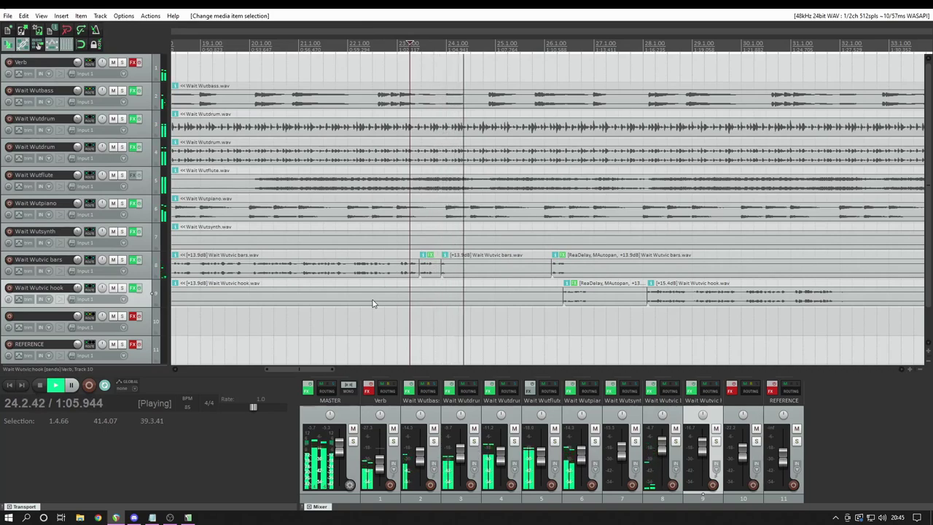
key("space")
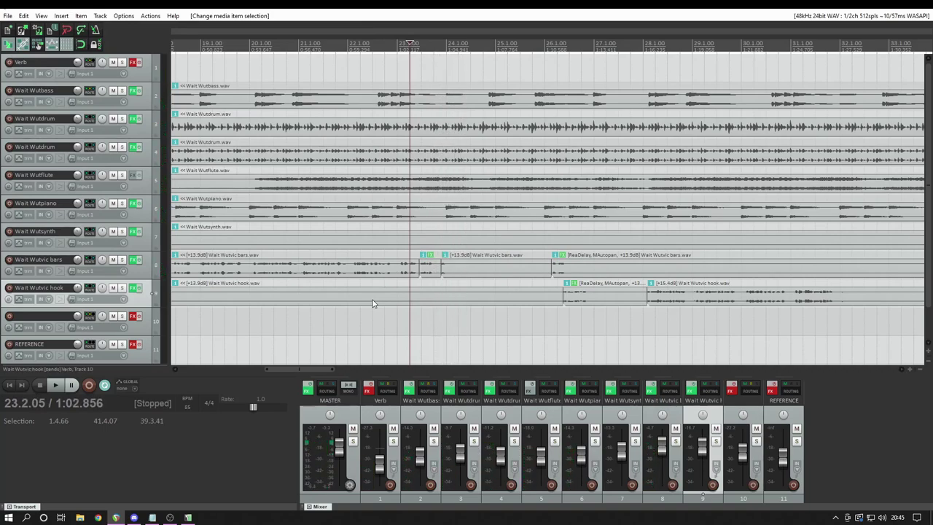
Play the hook from 28.1.32 with track 10's effects still bypassed, and stop playback.
scroll(420, 280, "down", 2)
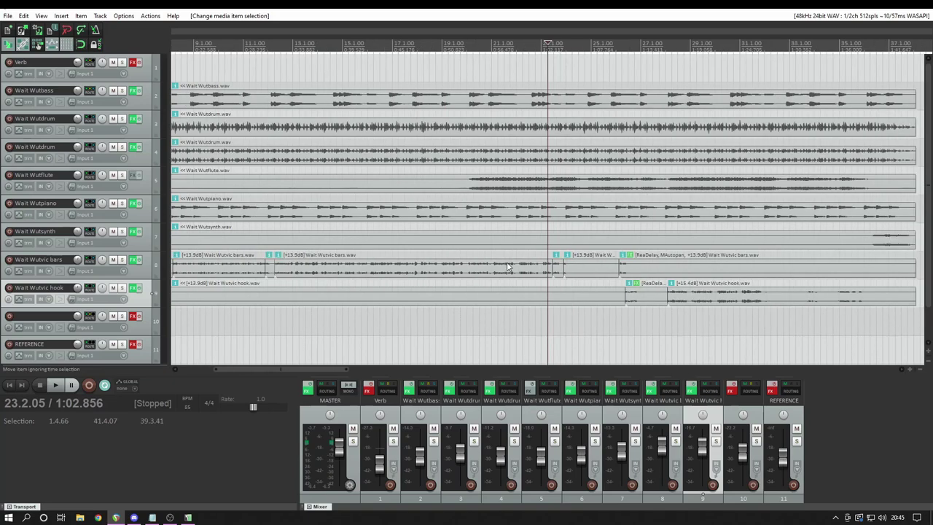
left_click_drag(313, 371, 358, 371)
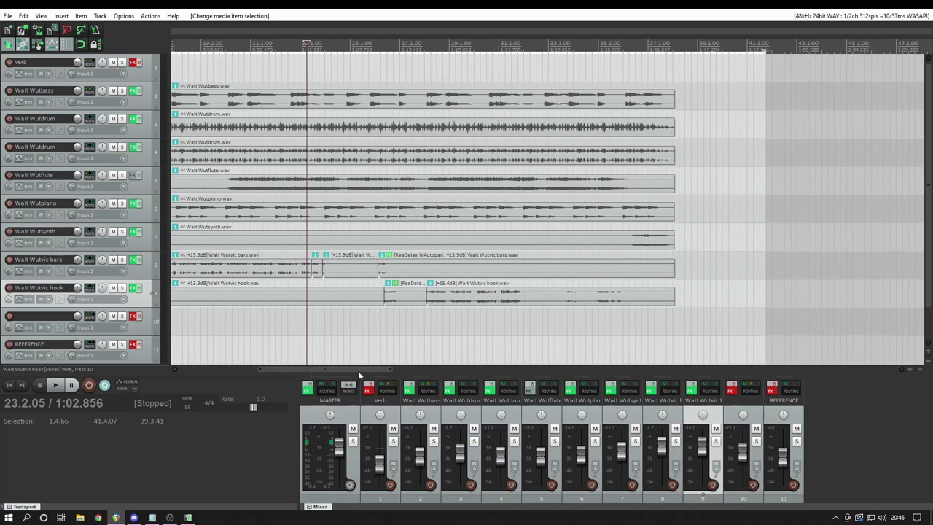
left_click(378, 314)
left_click(422, 320)
scroll(459, 336, "up", 1)
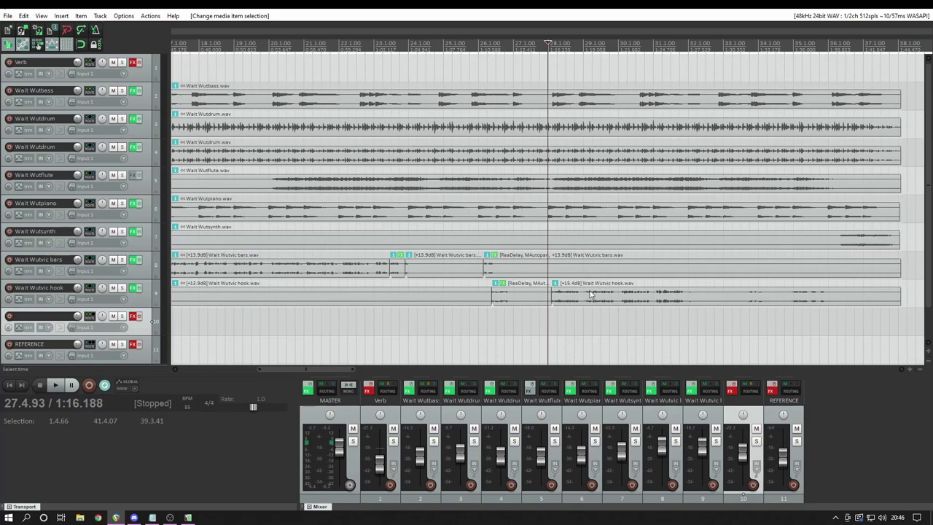
left_click(617, 301)
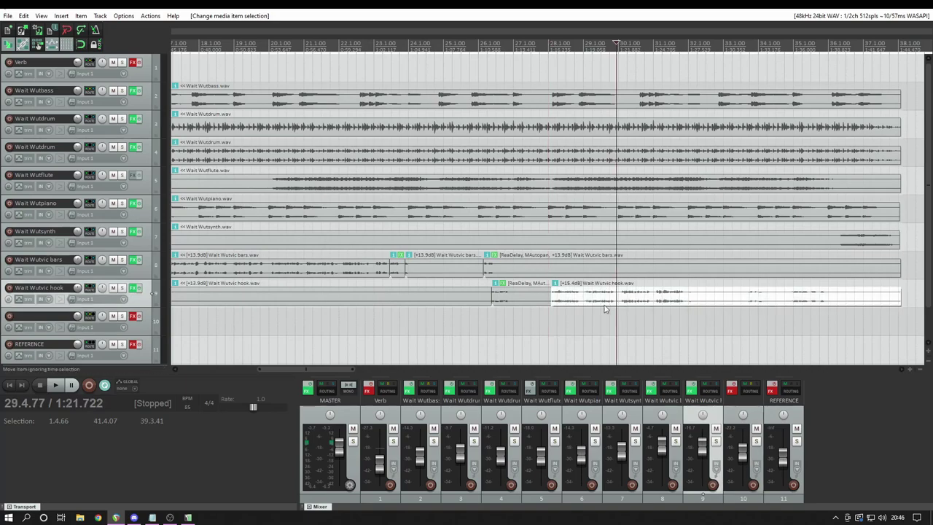
left_click(556, 321)
key("space")
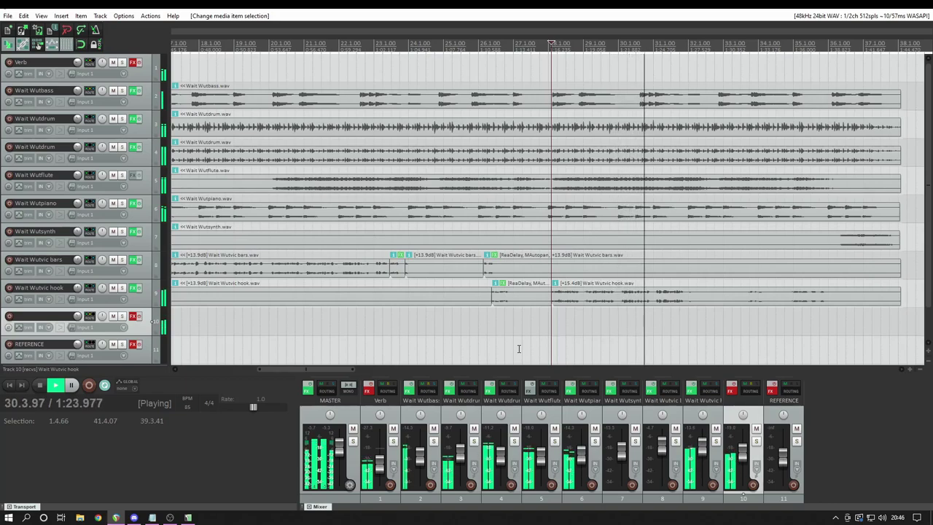
key("space")
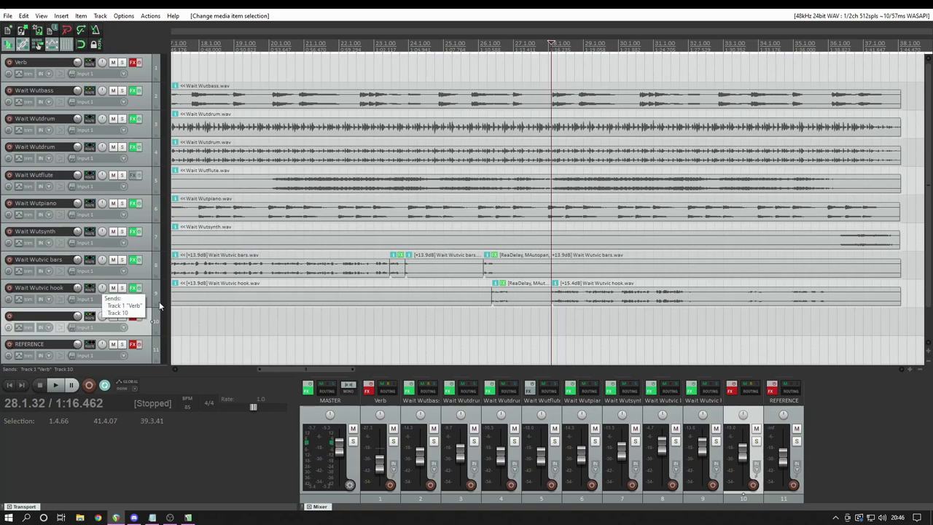
Enable the effects on unnamed track 10 and review both pitch shifters of its ReaPitch plugin.
left_click(133, 316)
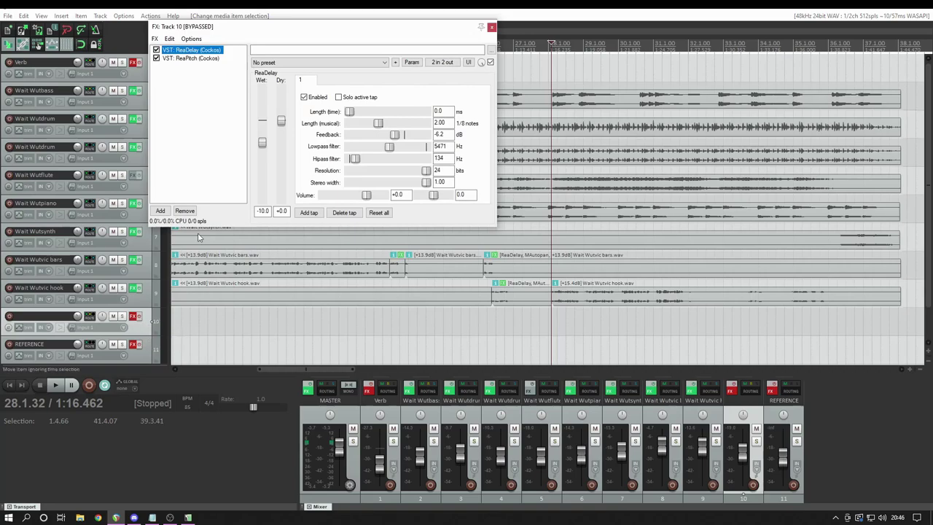
left_click(135, 318, "ctrl")
left_click(191, 58)
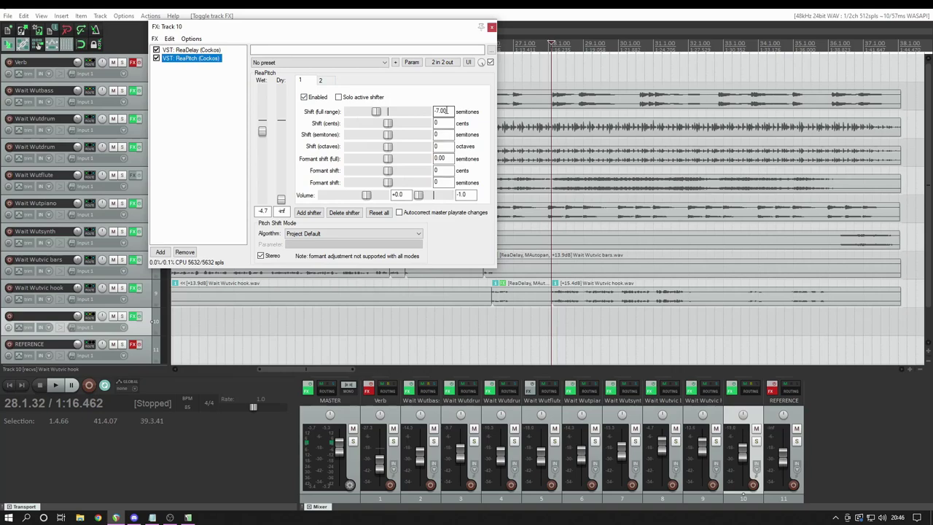
left_click(323, 80)
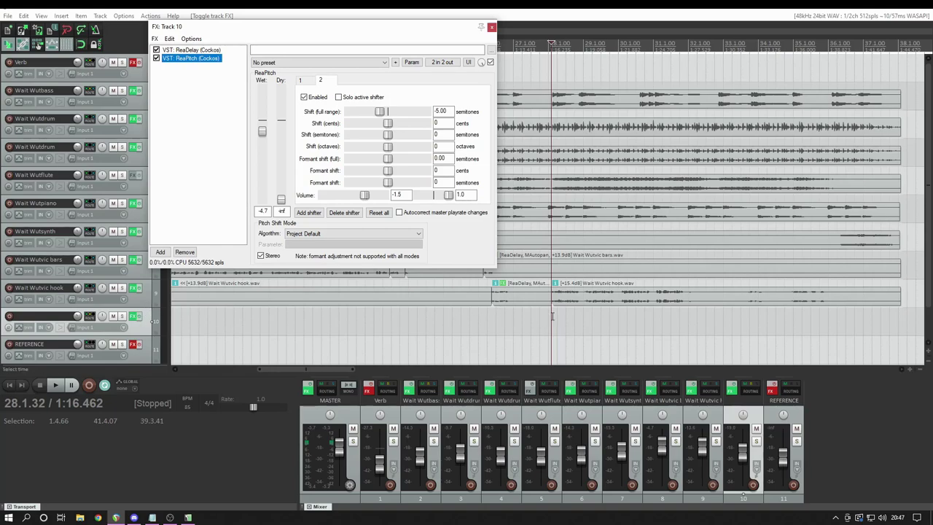
Play the hook from 28.1.32 with track 10's delay and pitch effects active, stop playback, and close its FX chain.
key("space")
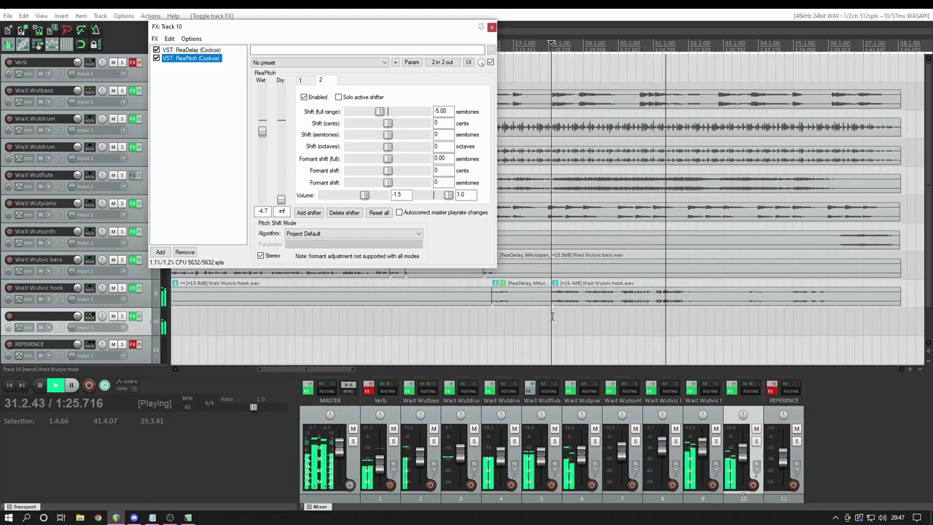
key("space")
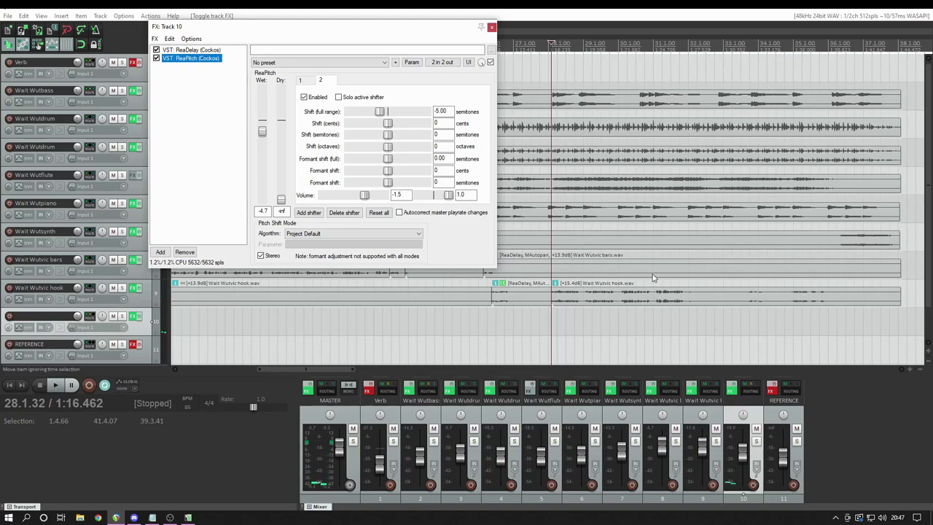
scroll(613, 280, "down", 5)
scroll(612, 280, "up", 3)
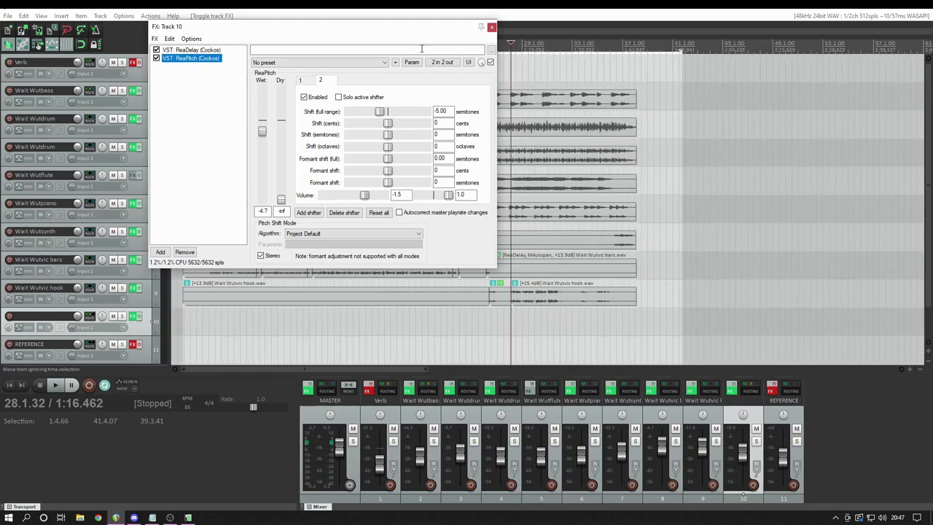
key("Escape")
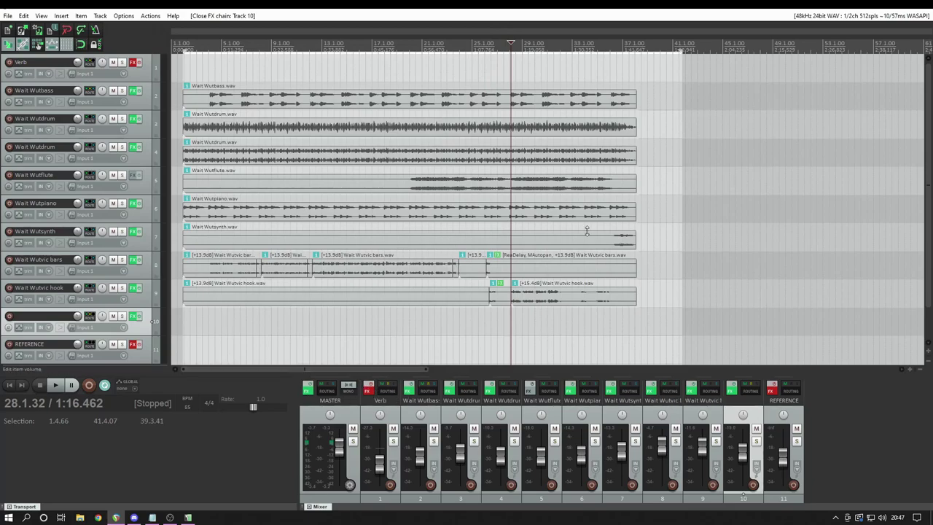
Enable the effects on the Verb track and show its ValhallaSupermassive reverb settings.
left_click(134, 62, "ctrl")
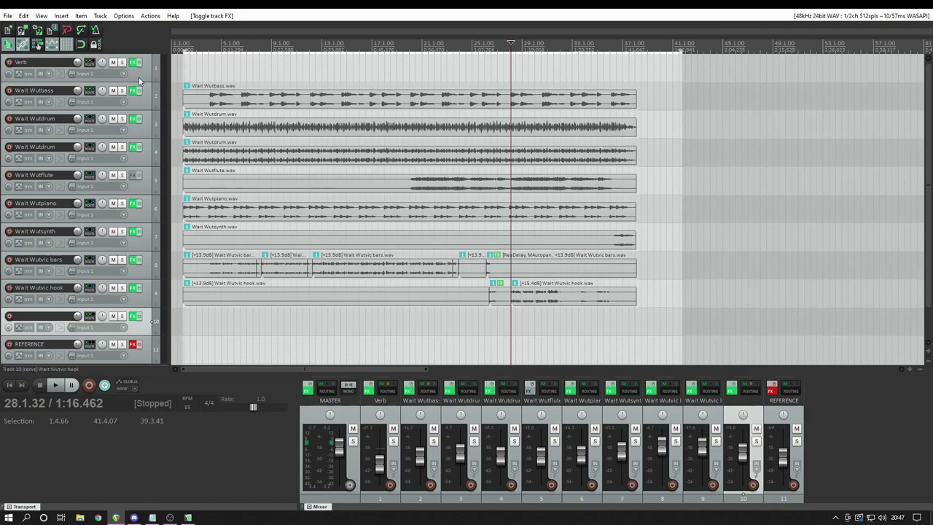
left_click(130, 77)
left_click(134, 62)
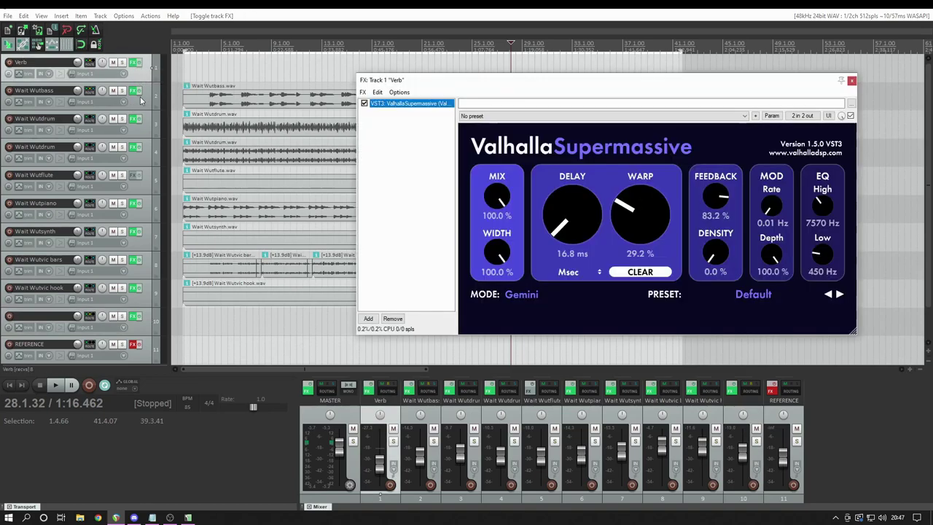
Solo the Verb track, play it from about 9.2.34 to hear the reverb alone, stop playback, and unsolo it.
left_click(121, 62)
left_click(276, 72)
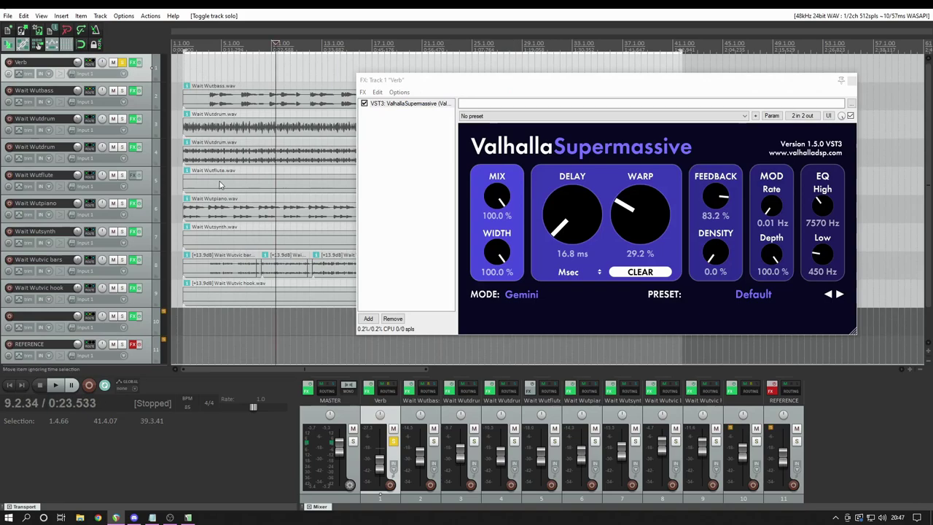
key("space")
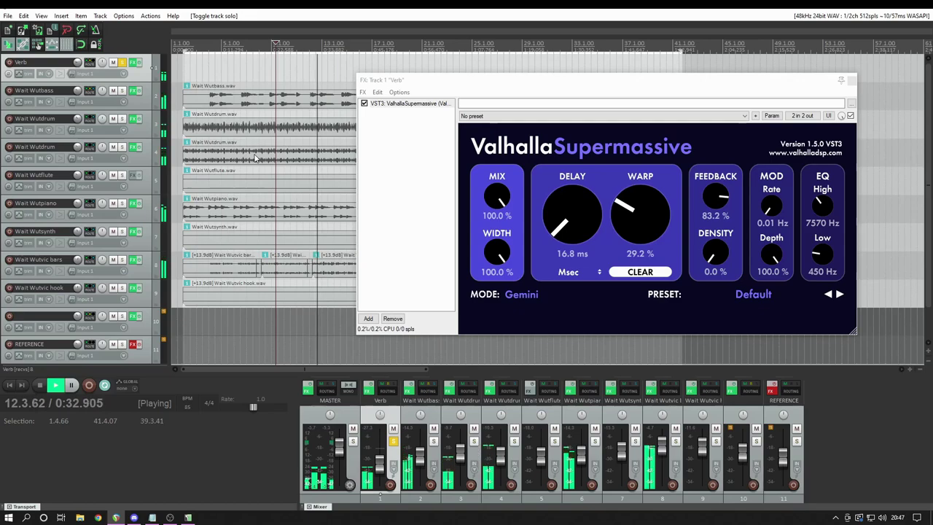
key("space")
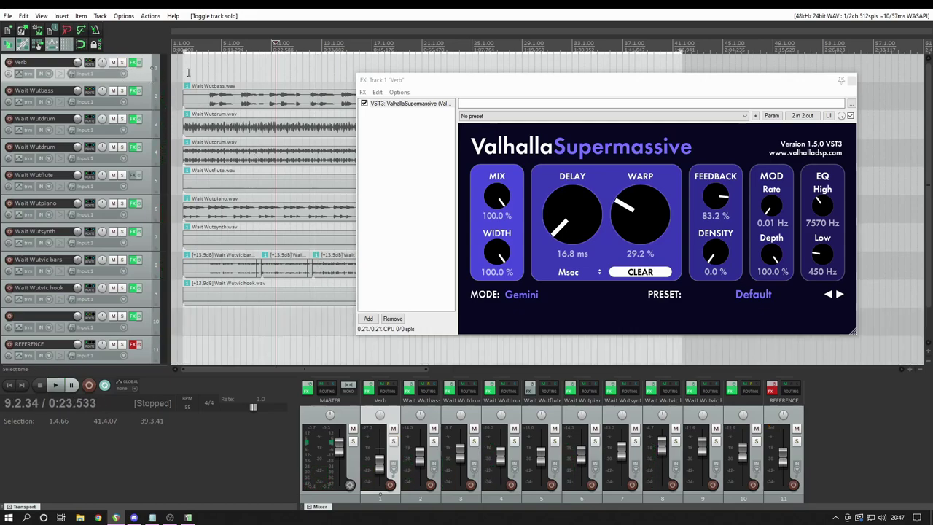
Play the mix from 4.1.10, muting and unmuting the Verb track during playback to compare the sound without and with reverb.
left_click(188, 76)
left_click(204, 71)
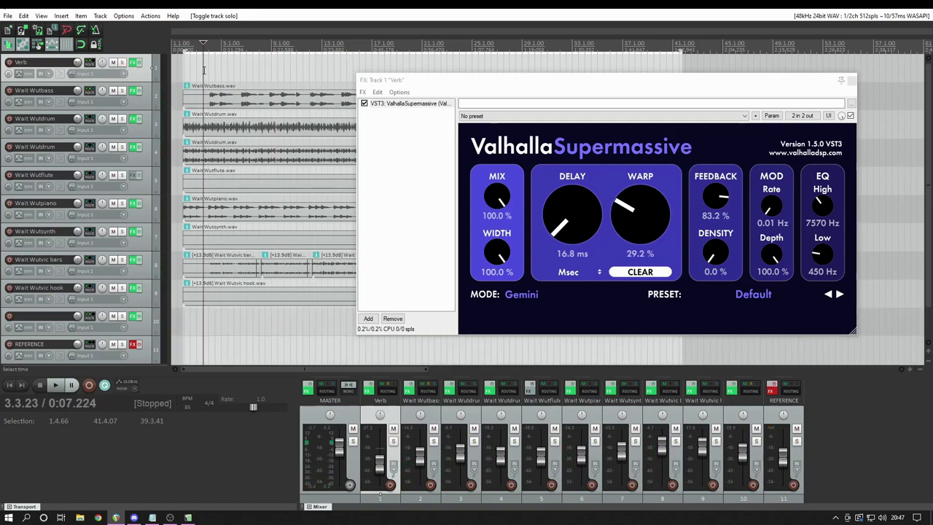
left_click(206, 77)
left_click(209, 79)
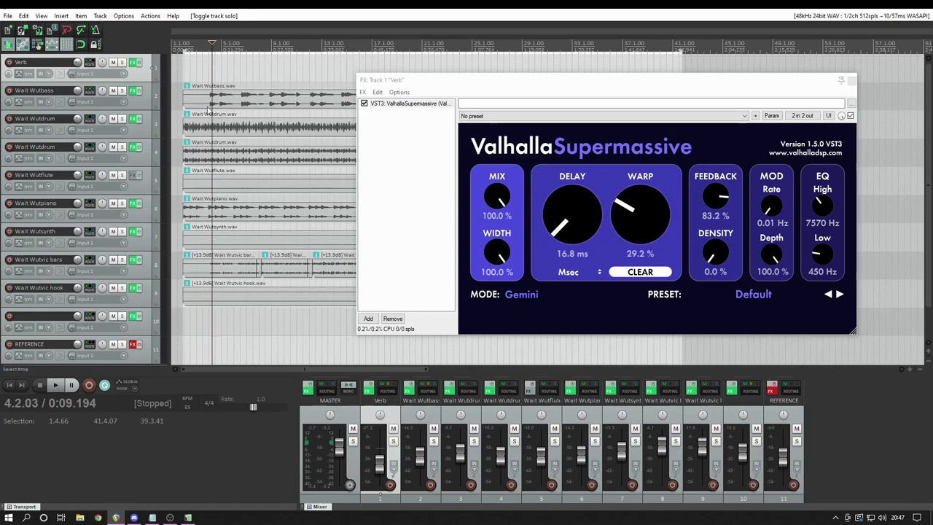
left_click(207, 78)
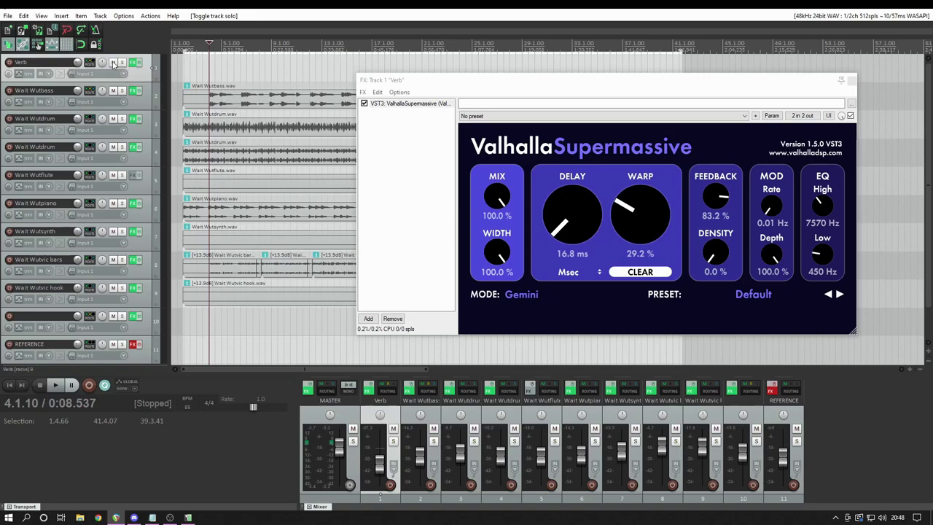
key("space")
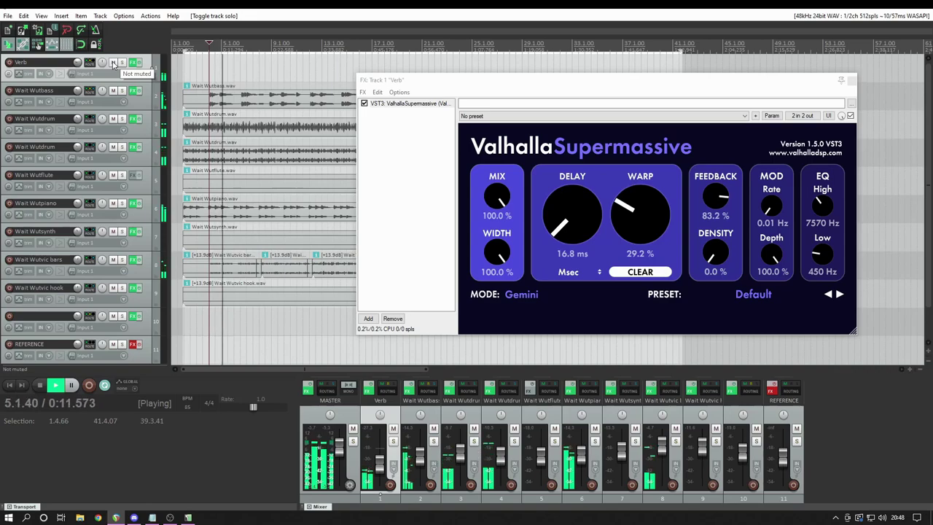
left_click(113, 63)
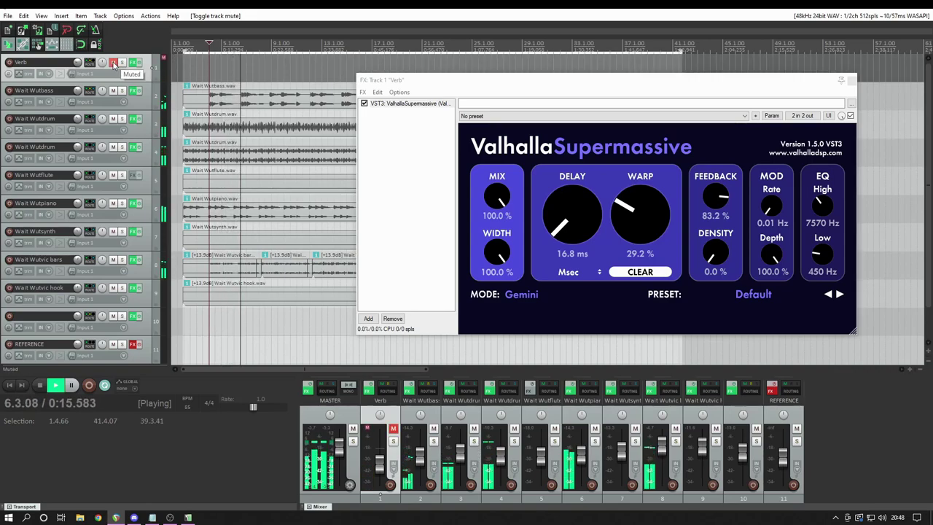
left_click(113, 62)
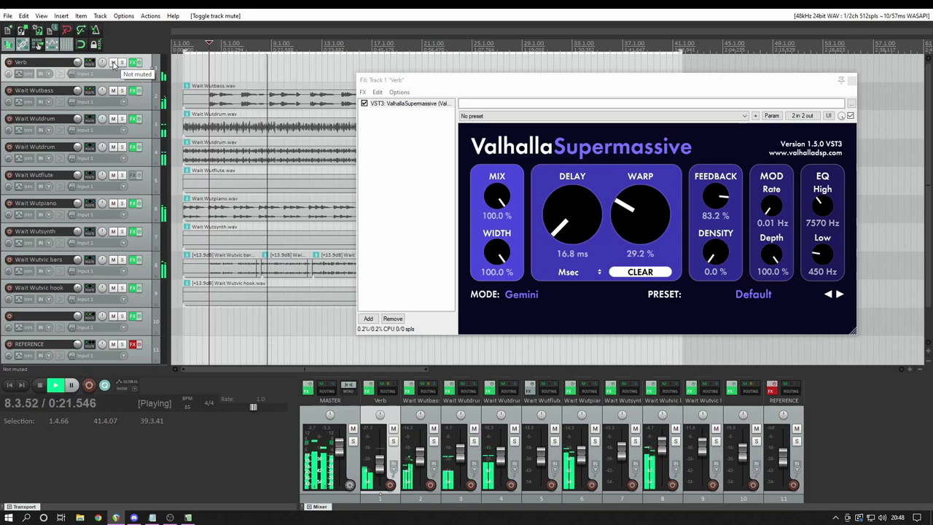
Mute and unmute the Verb track once more during playback to compare the mix without and with reverb, and stop playback.
left_click(113, 63)
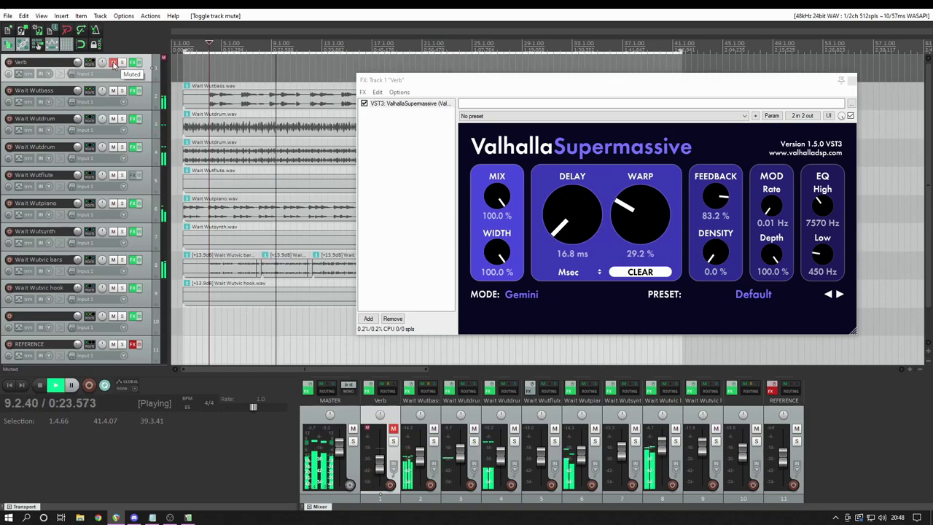
left_click(113, 63)
key("space")
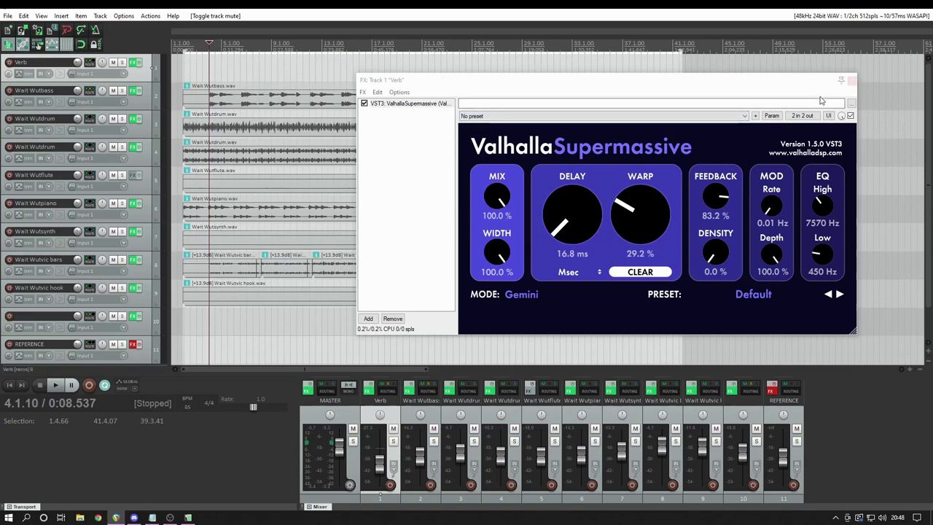
Solo the Verb track and play it from 4.1.10 while raising the reverb's high cut to 20000 Hz and restoring it to 7570 Hz.
mouse_move(496, 211)
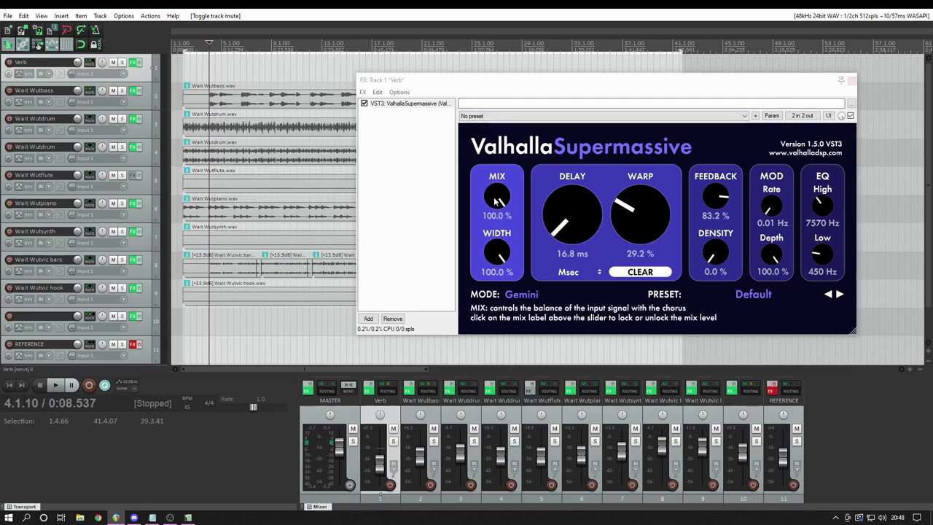
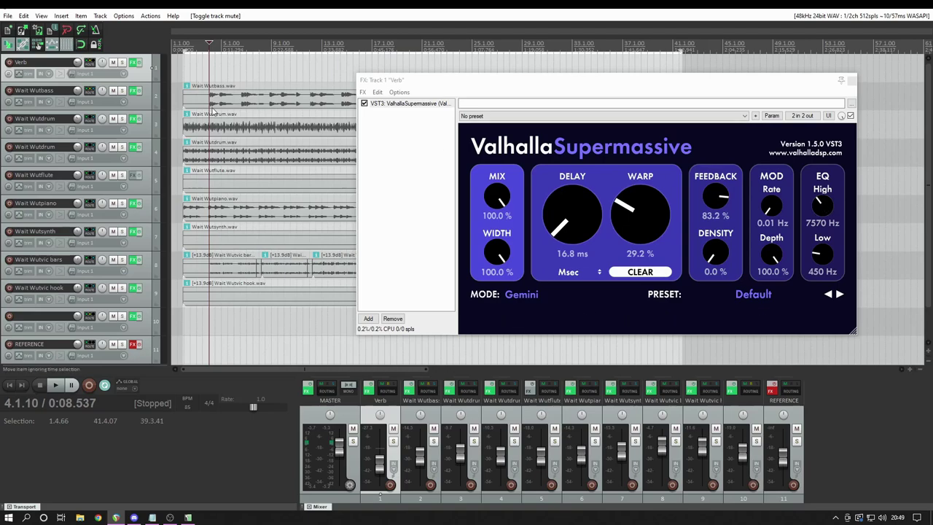
left_click(123, 67)
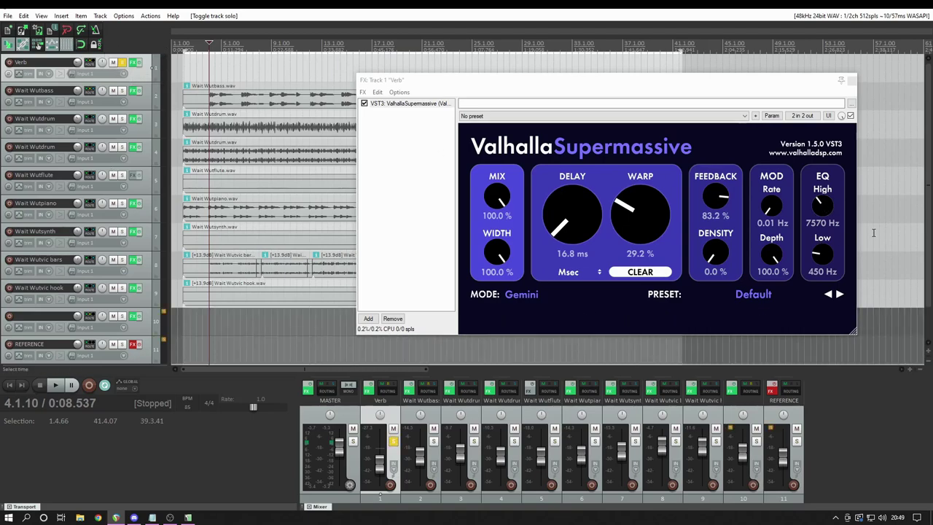
key("space")
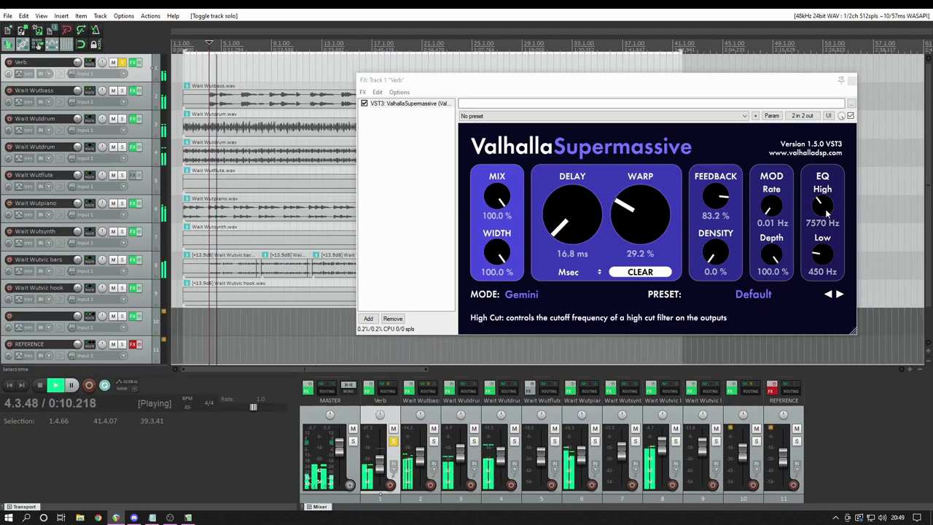
left_click_drag(827, 211, 787, 83)
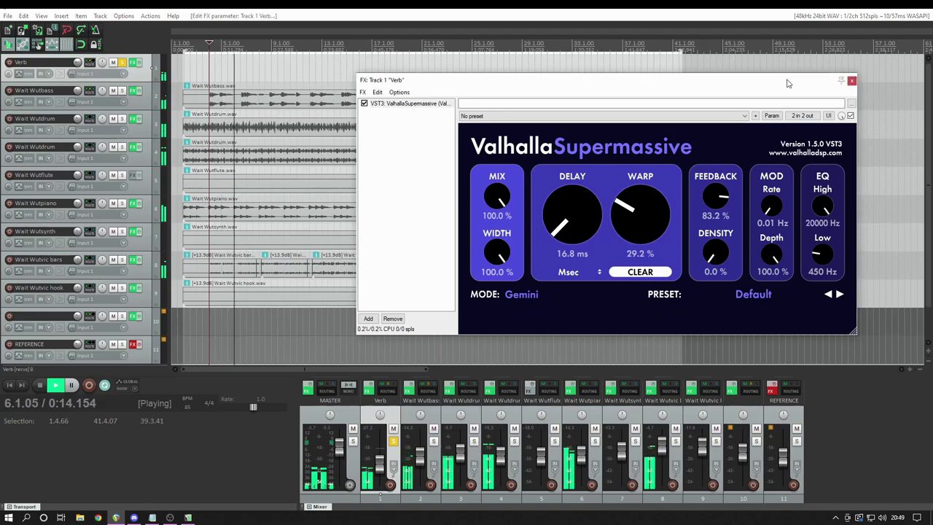
left_click_drag(787, 83, 839, 213)
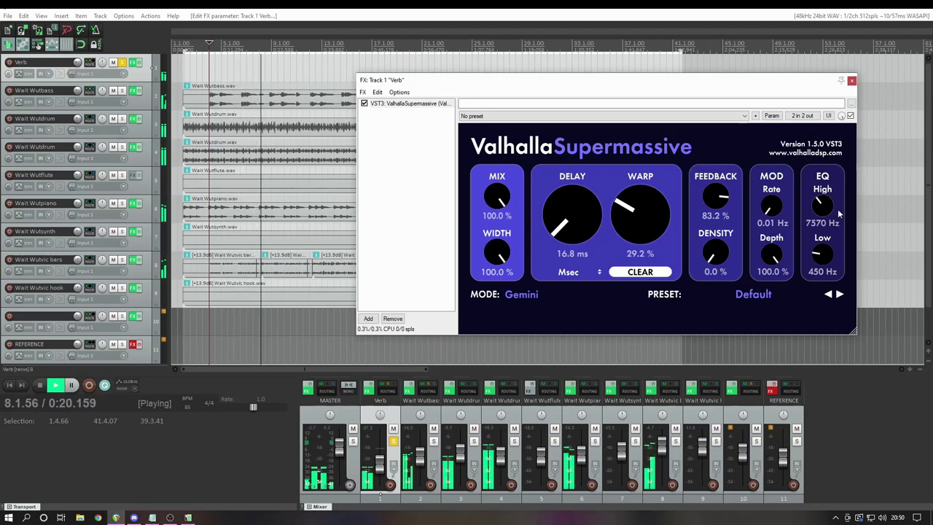
key("space")
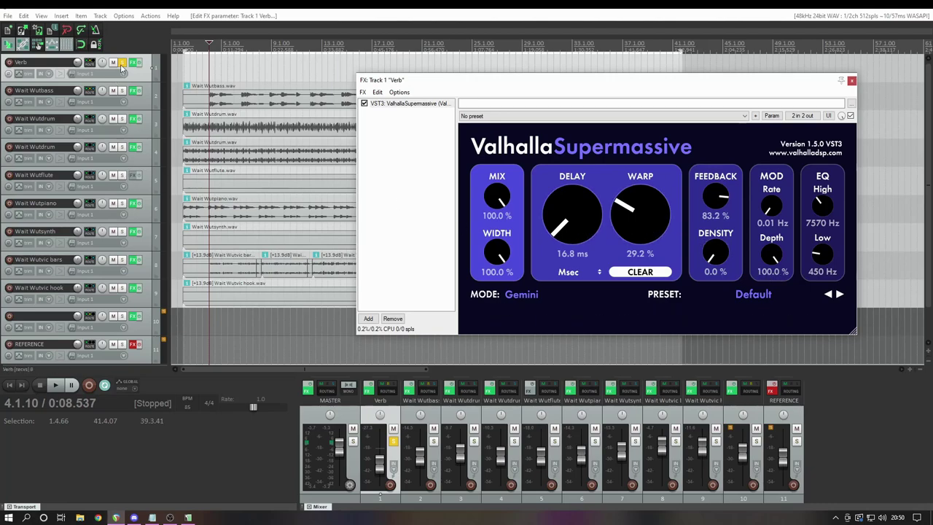
Play the soloed reverb again while lowering its low cut to 10 Hz and restoring it to 450 Hz, and stop playback.
key("space")
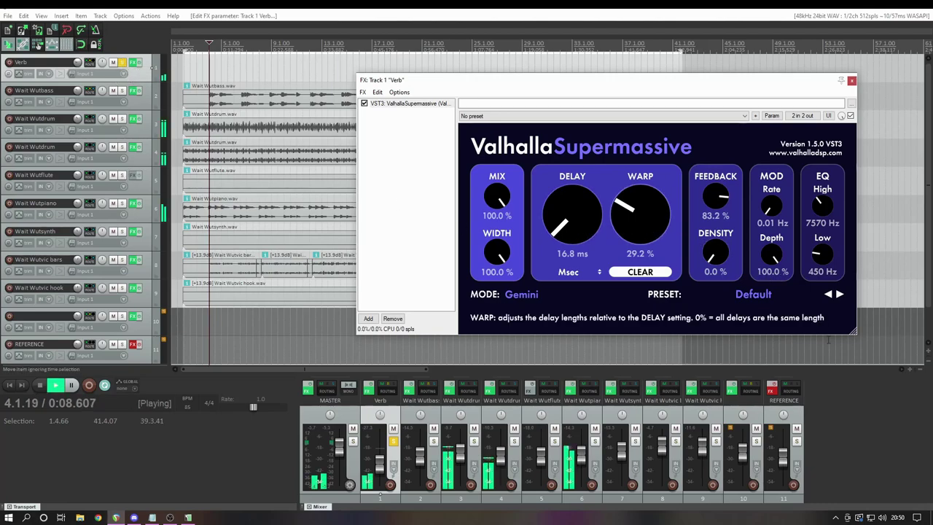
left_click_drag(825, 259, 830, 292)
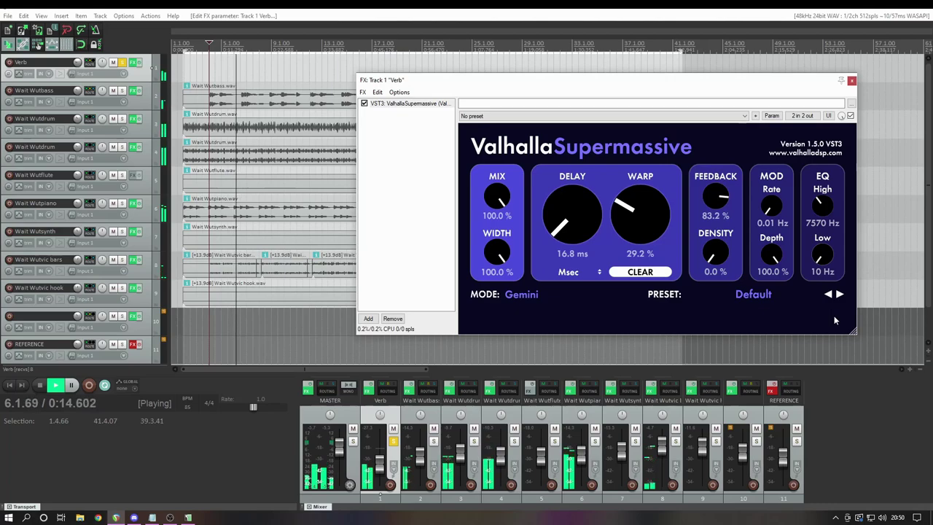
left_click_drag(825, 276, 827, 260)
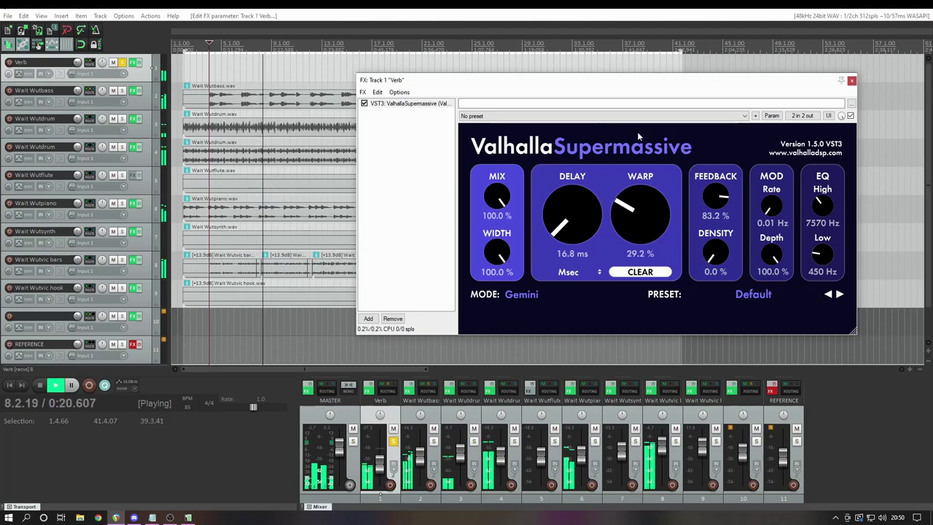
key("space")
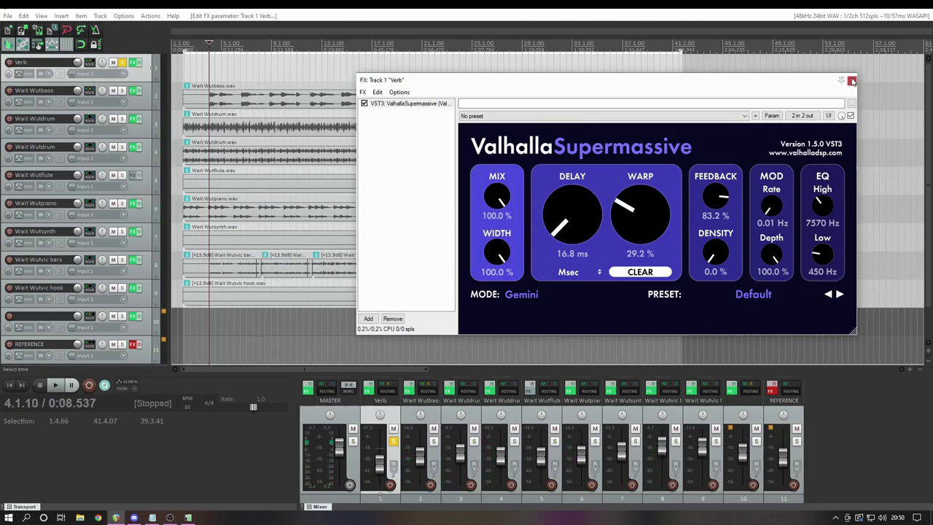
Close the Verb effects window, unsolo the Verb track, and place the edit cursor at the song start, about 1.4.72.
left_click(851, 80)
left_click(122, 62)
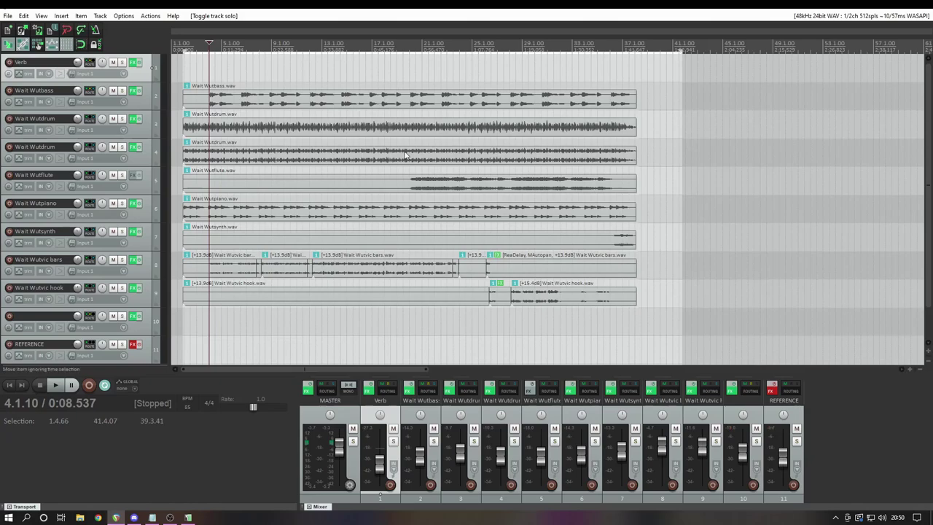
left_click(193, 321)
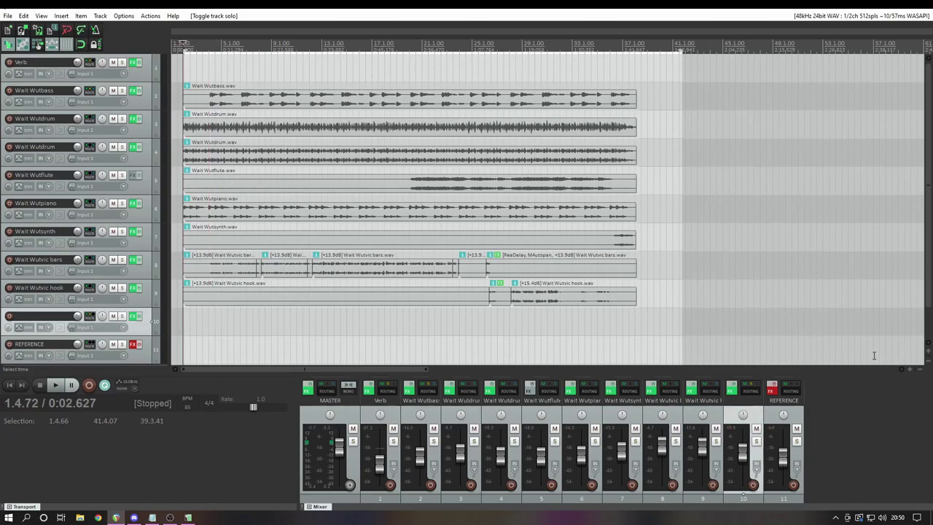
Play the reference song on the REFERENCE track from 78.2.05 and stop playback.
scroll(923, 273, "down", 2)
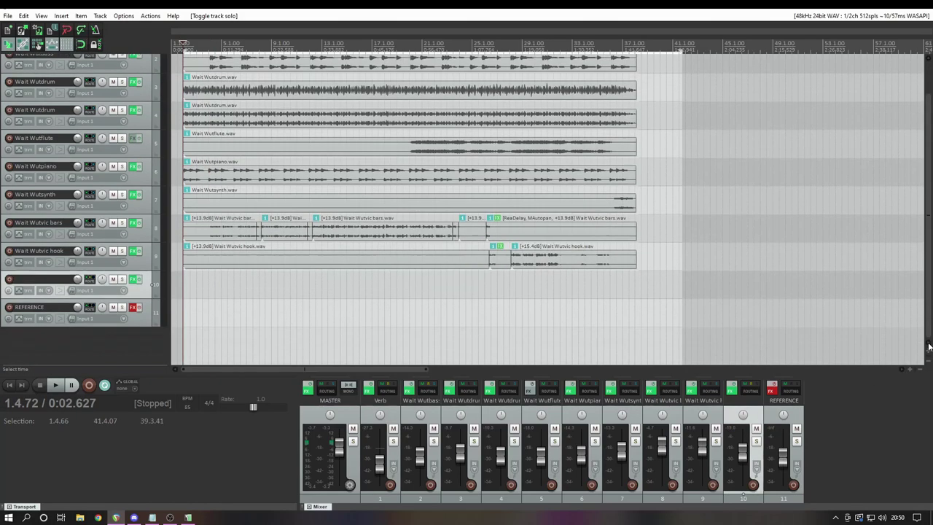
left_click_drag(325, 368, 617, 368)
left_click(639, 275)
left_click(633, 350)
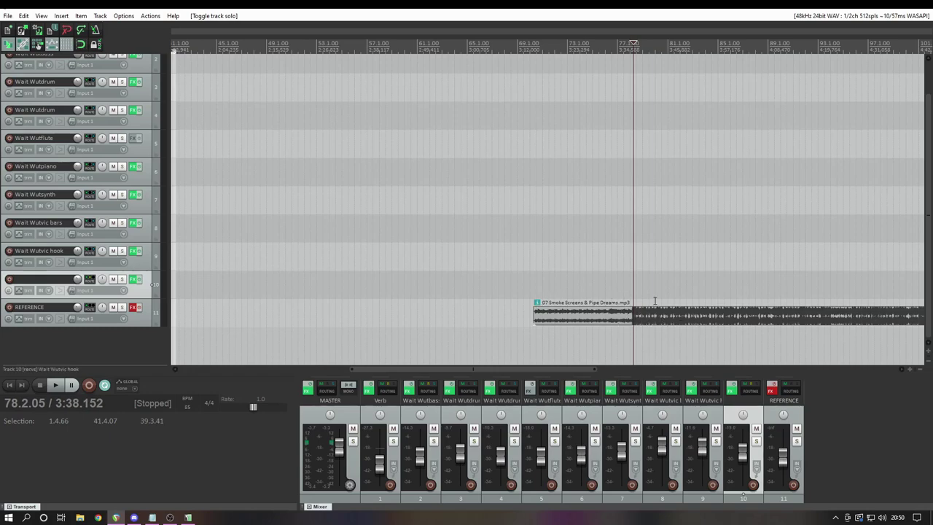
key("space")
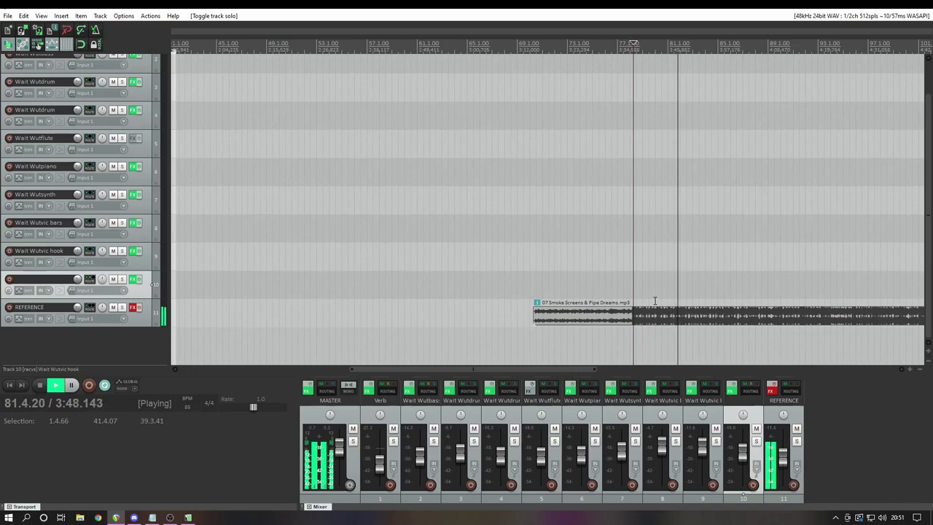
key("space")
scroll(438, 239, "down", 2)
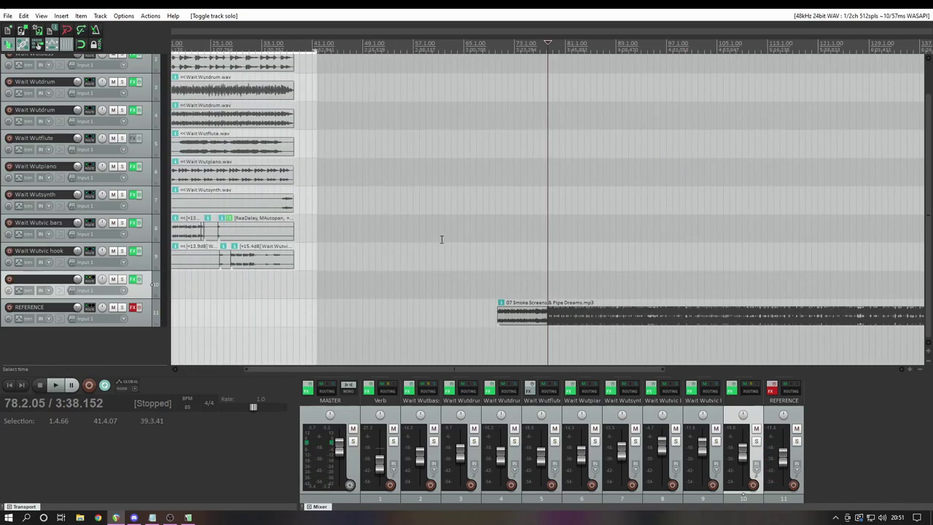
scroll(443, 239, "down", 1)
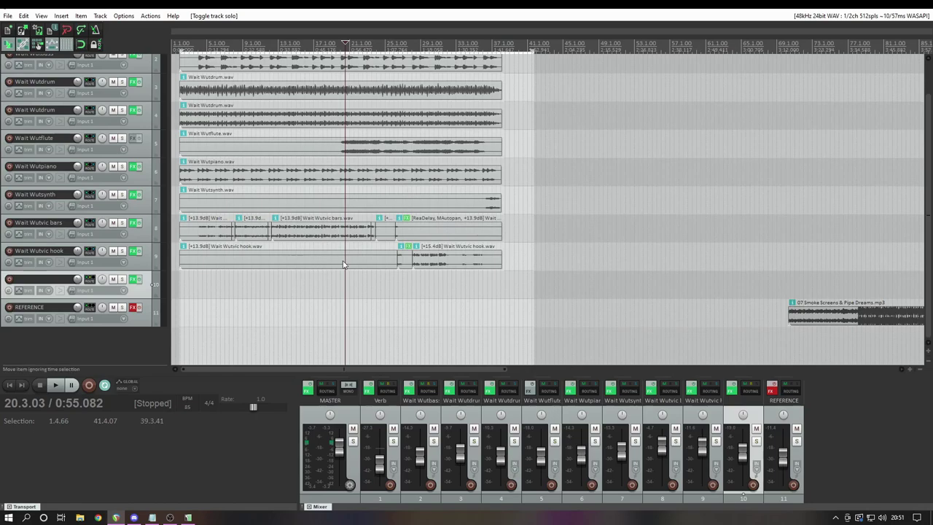
scroll(409, 257, "up", 2)
scroll(409, 256, "up", 2)
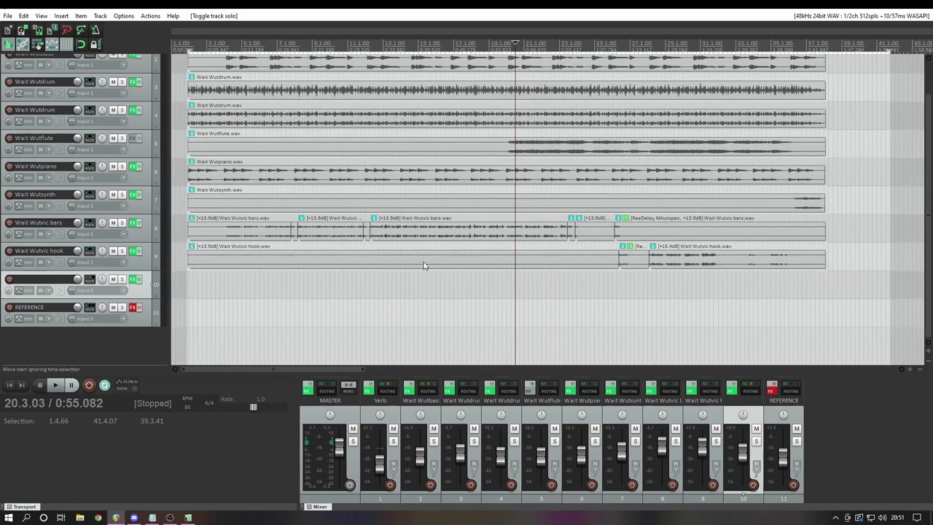
left_click_drag(929, 291, 924, 259)
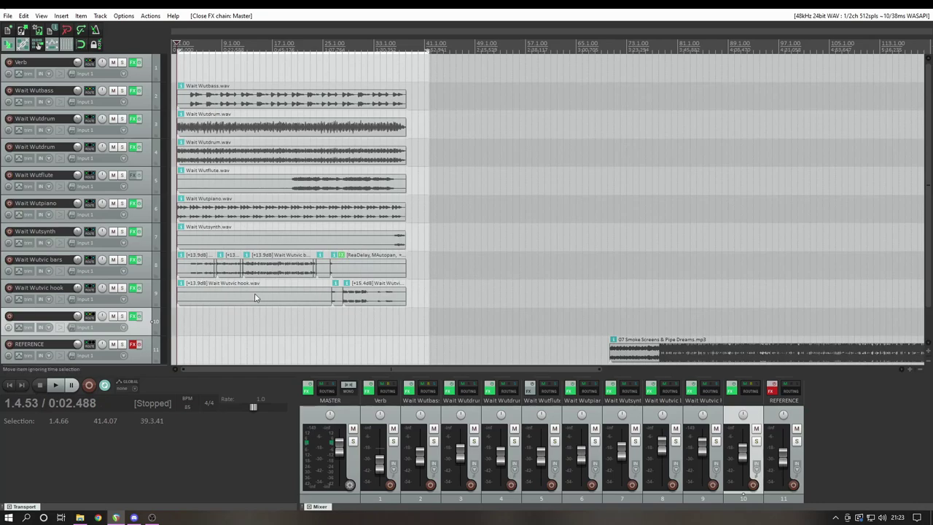
Add the VST3 MEqualizer plugin to the Master track's effects chain.
left_click(308, 387)
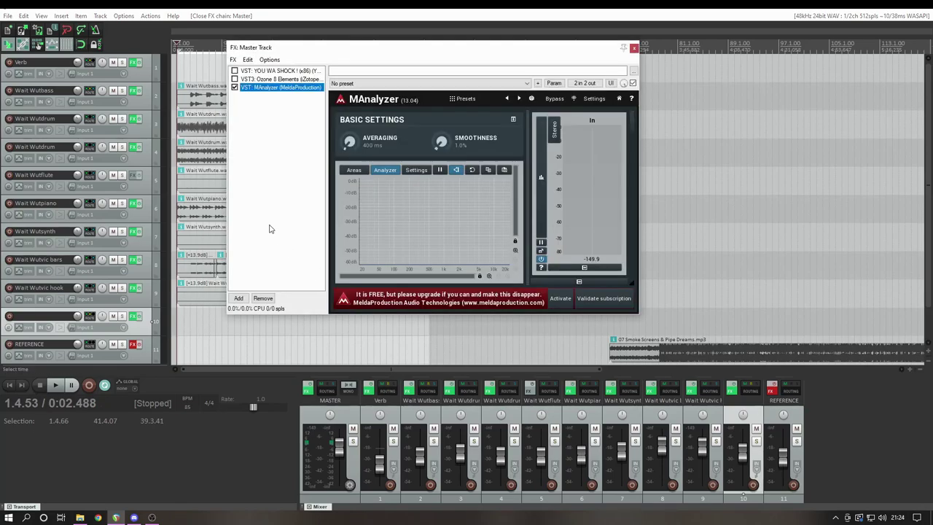
left_click(239, 298)
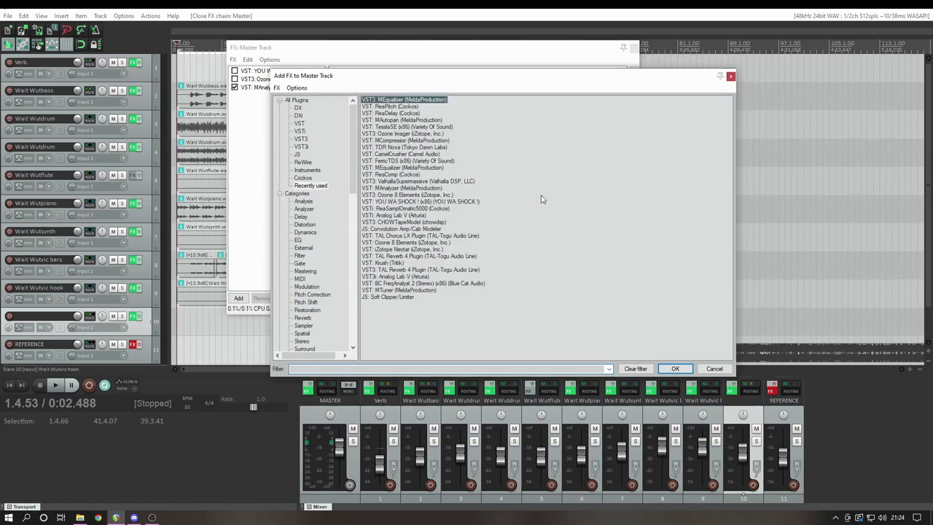
left_click(675, 369)
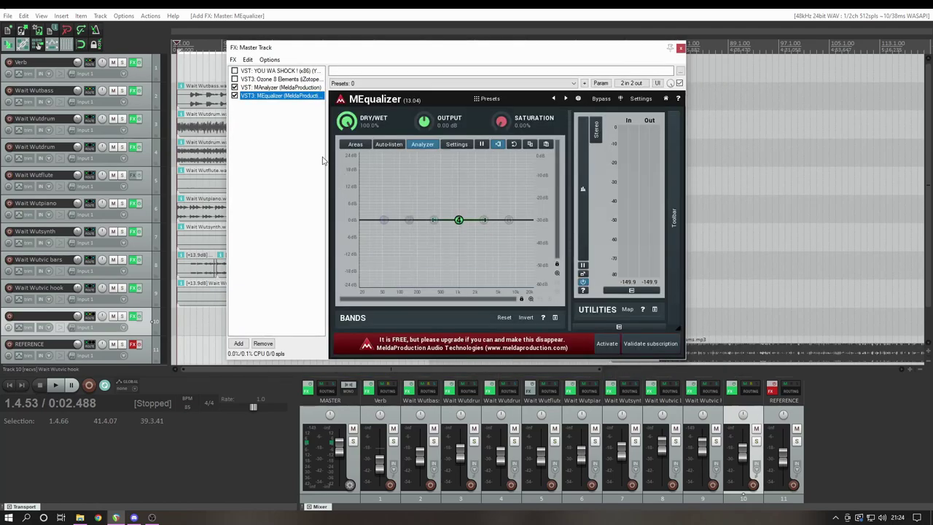
Enable band 1 of the Master's MEqualizer and make it a 12 dB/oct high-pass filter.
double_click(384, 221)
double_click(384, 220)
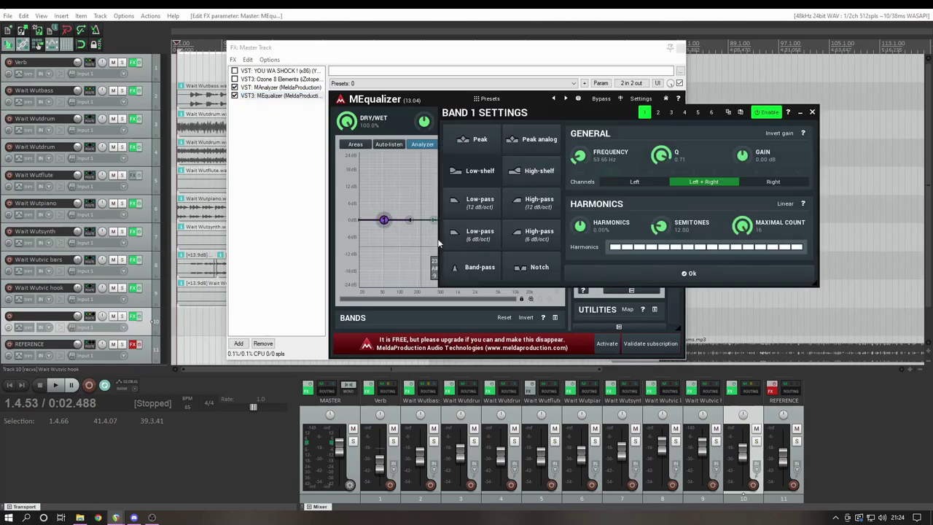
left_click(527, 205)
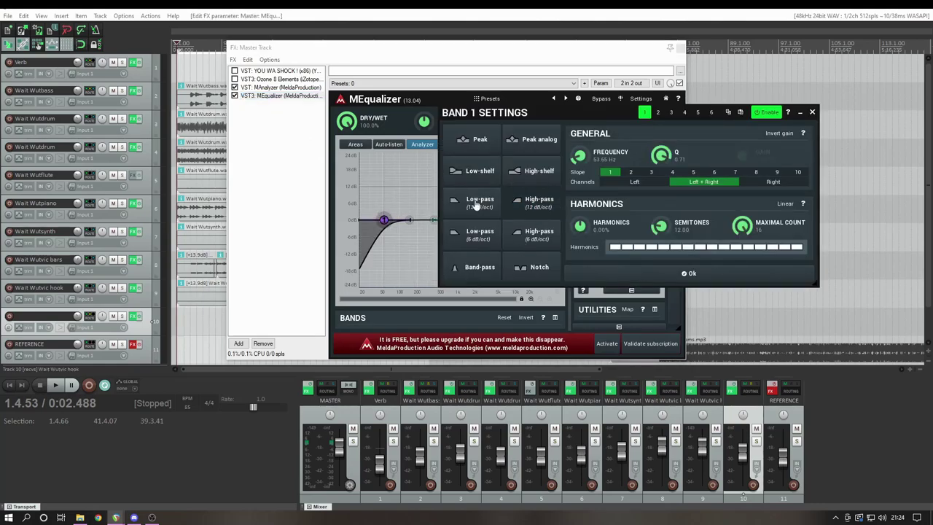
left_click(811, 111)
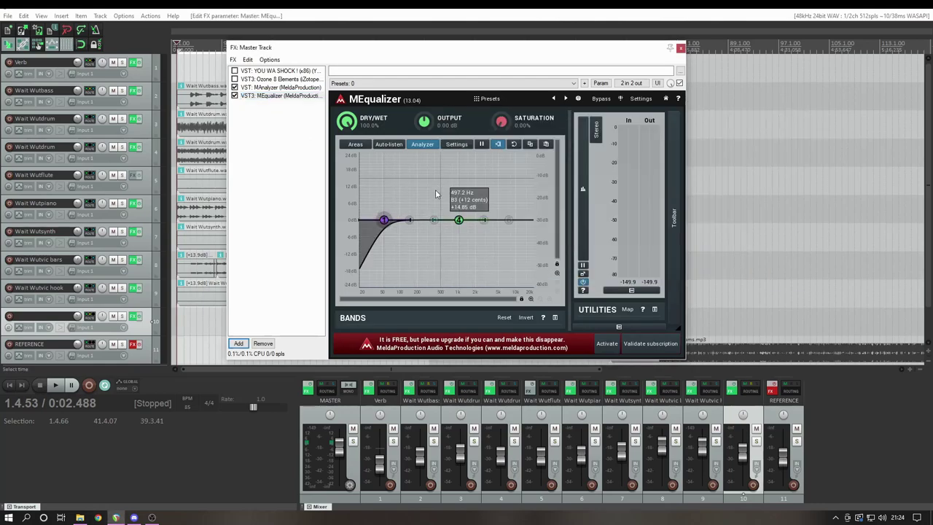
Make band 6 of the Master's MEqualizer a 12 dB/oct low-pass filter and move both filters to the outer ends of the spectrum.
double_click(507, 219)
left_click(481, 206)
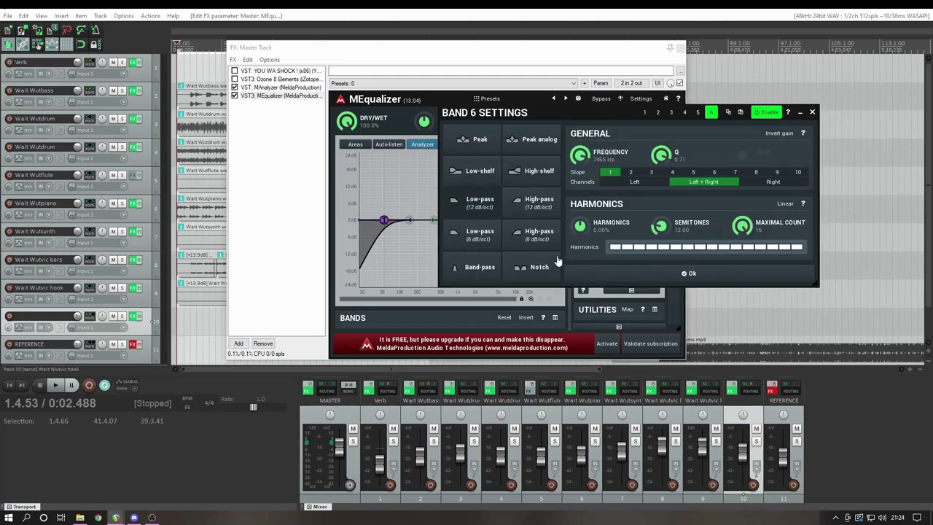
left_click(812, 112)
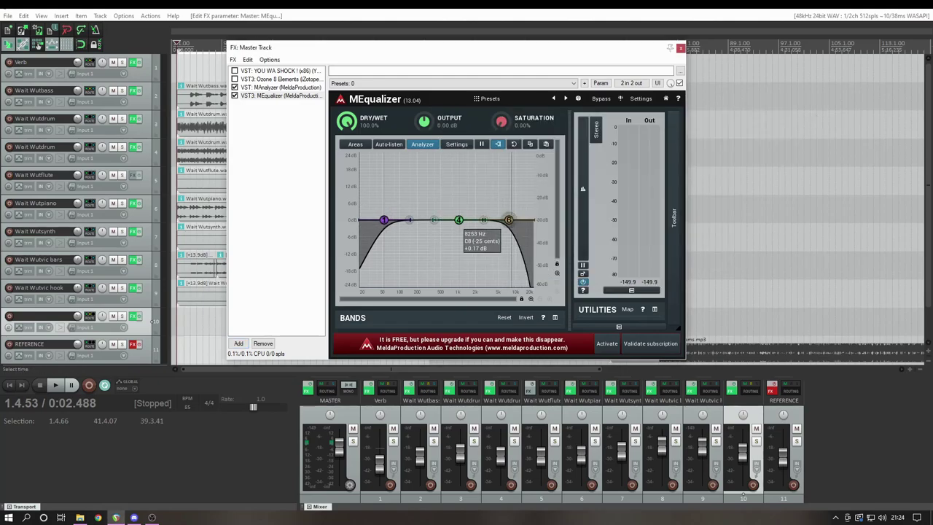
left_click_drag(508, 219, 531, 219)
left_click_drag(384, 219, 361, 220)
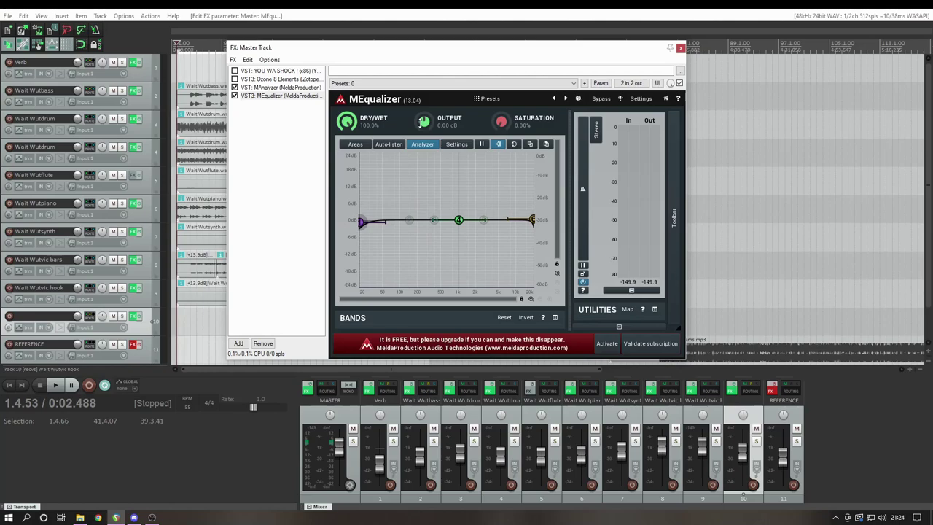
Show and enable the REFERENCE track's effects, and move its MEqualizer high-pass band to the lowest end of the spectrum.
left_click_drag(339, 54, 315, 26)
left_click(133, 344)
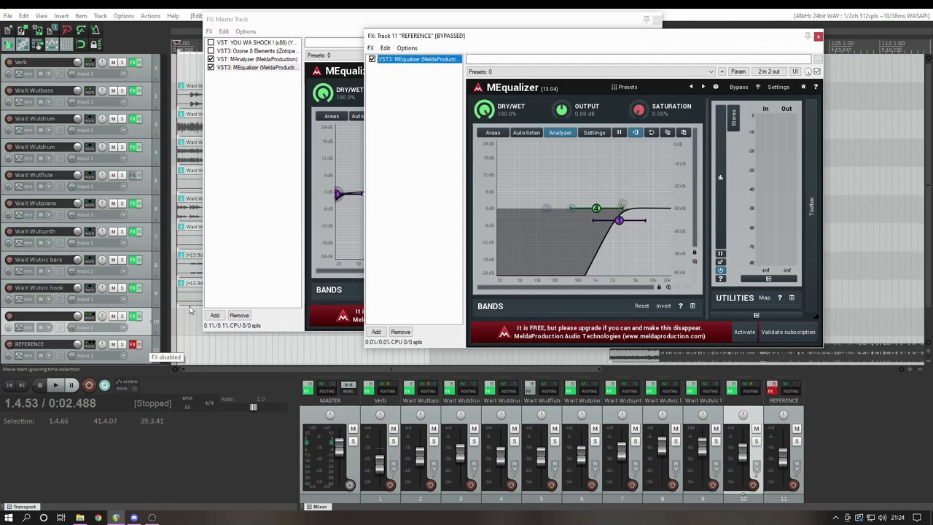
left_click(141, 345)
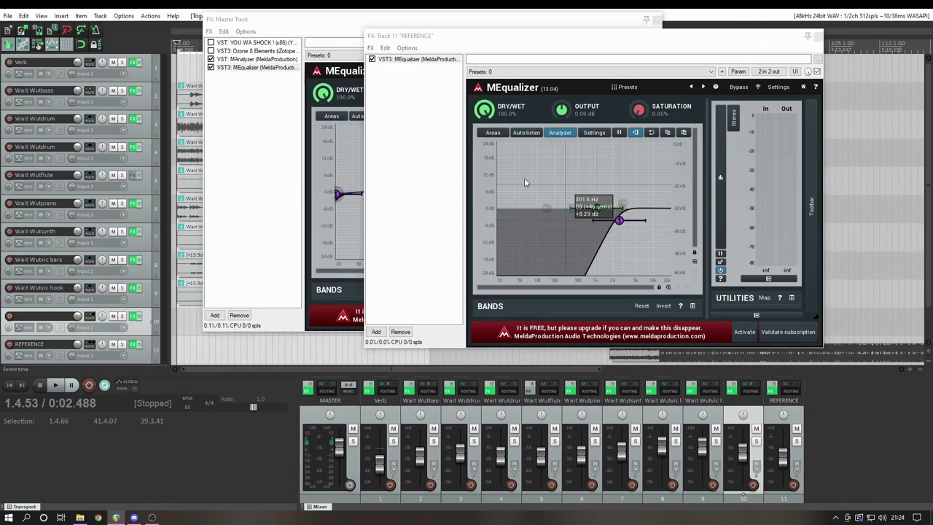
double_click(620, 220)
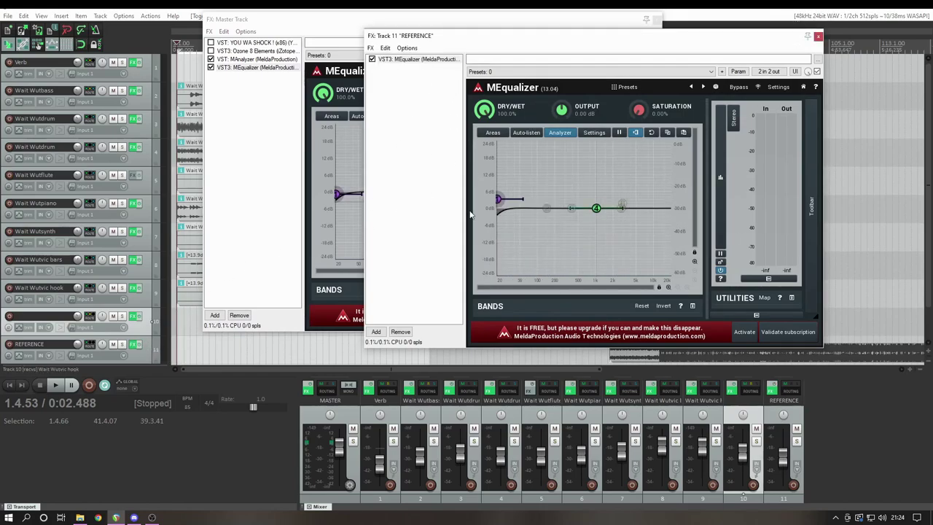
Enable the REFERENCE equalizer's low-pass band and lower it into the bass range, with the Master's low-pass band lowered to about 91 Hz.
left_click(623, 208)
double_click(624, 208)
left_click_drag(669, 201, 528, 207)
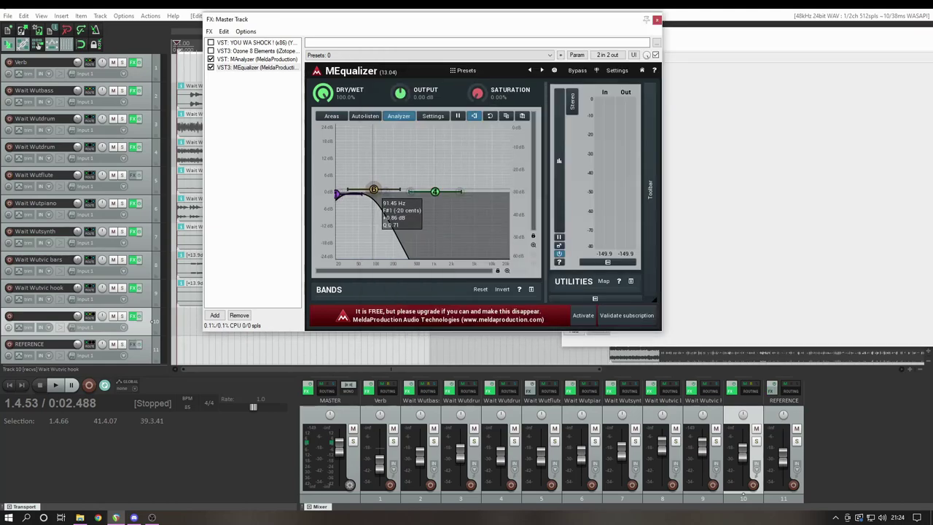
Raise the Master MEqualizer's low-pass band slightly and replace the REFERENCE track's MEqualizer with a copy of the Master's.
left_click_drag(373, 190, 375, 191)
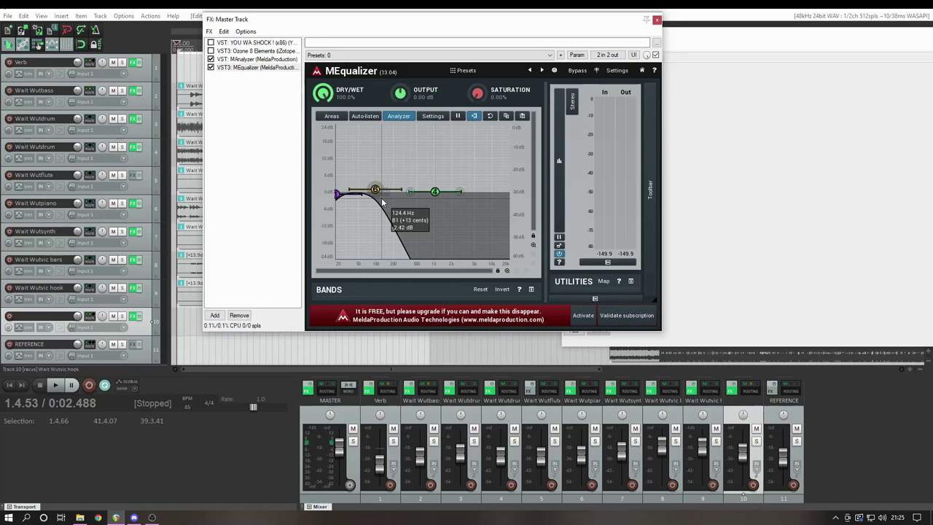
left_click(56, 386)
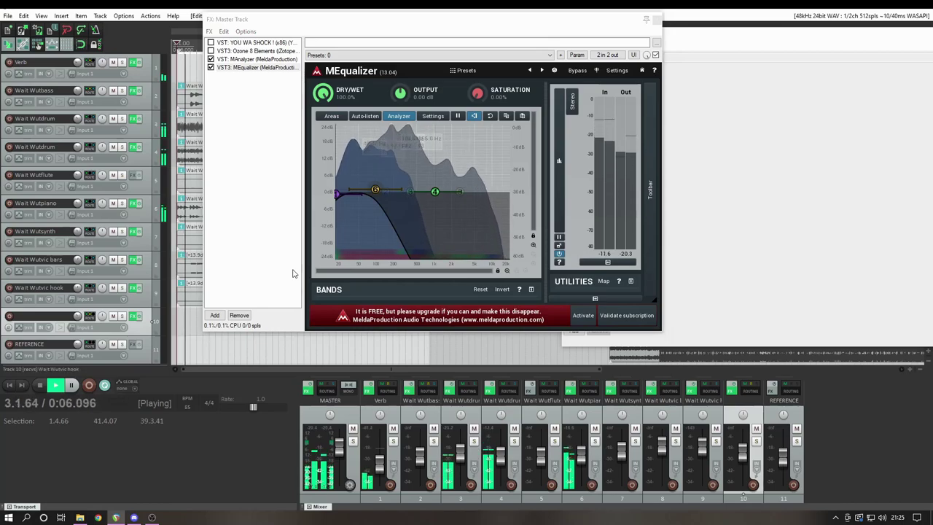
left_click(733, 37)
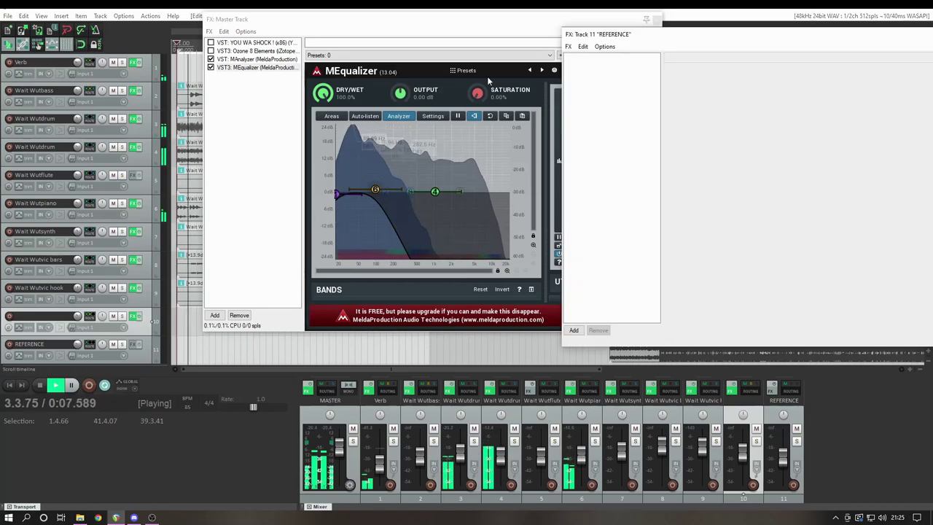
left_click(259, 68)
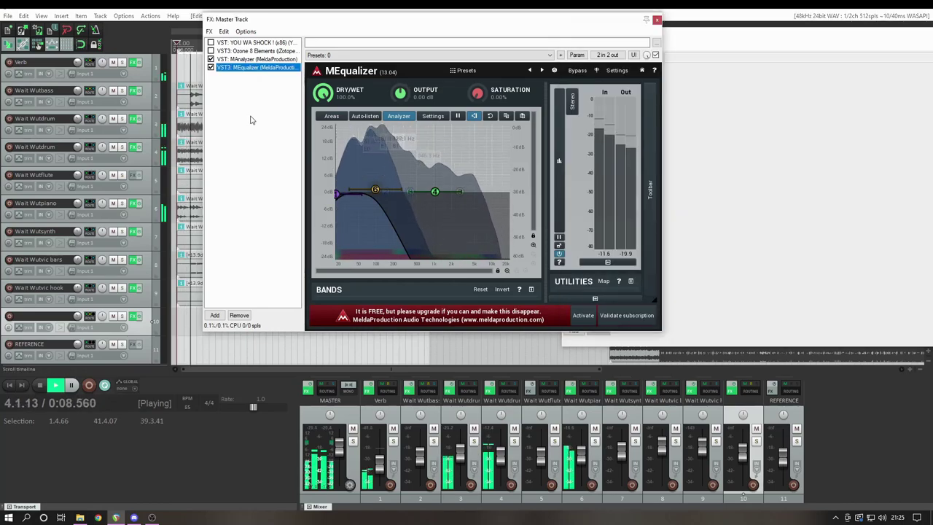
left_click(750, 51)
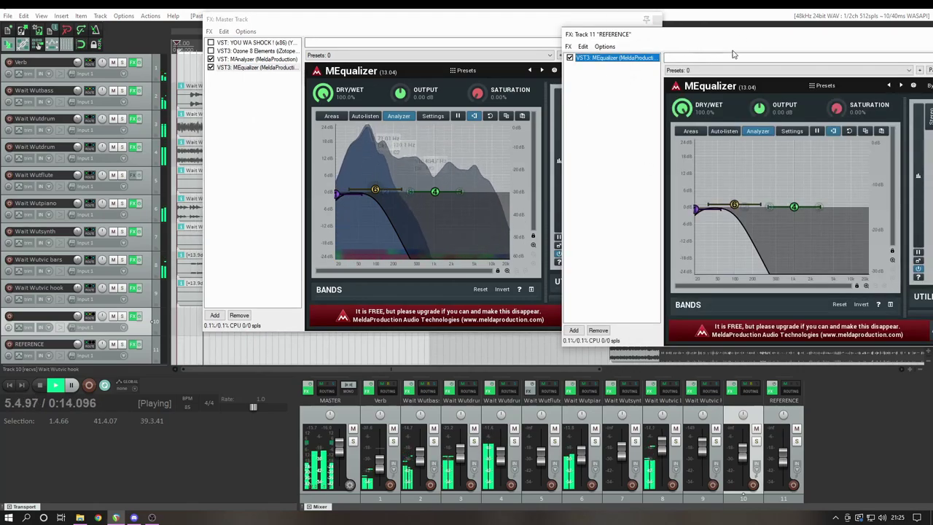
Arrange the Master and REFERENCE effect windows side by side below the timeline ruler and move playback into the reference song.
left_click_drag(729, 44, 639, 172)
left_click_drag(361, 22, 264, 181)
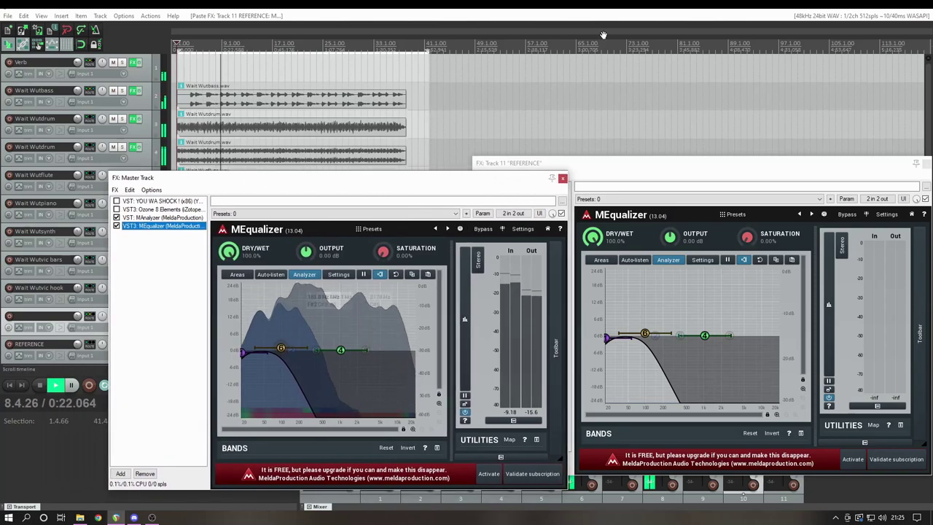
left_click(560, 44)
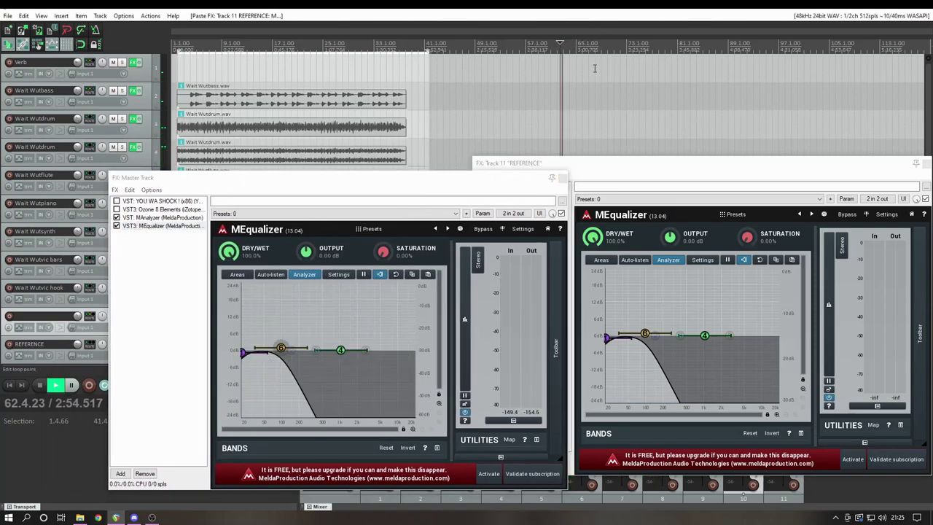
left_click(617, 44)
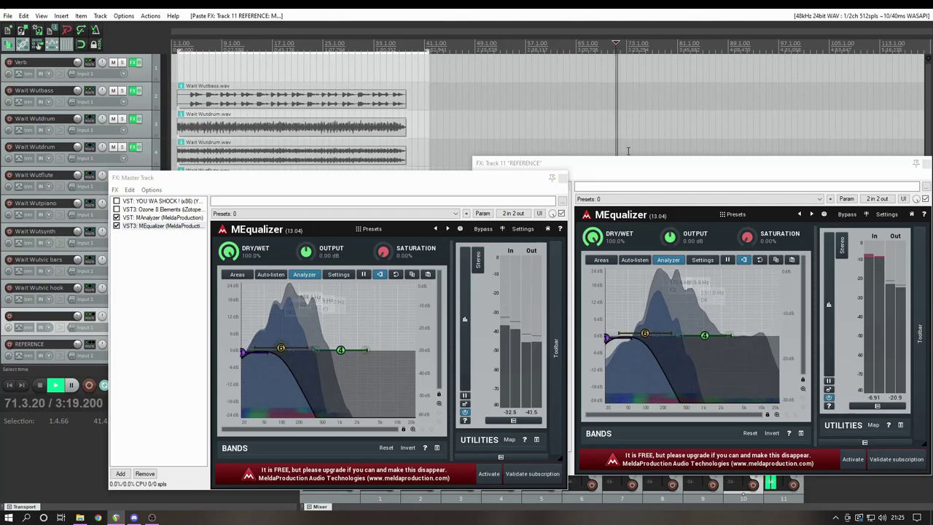
left_click_drag(622, 172, 650, 168)
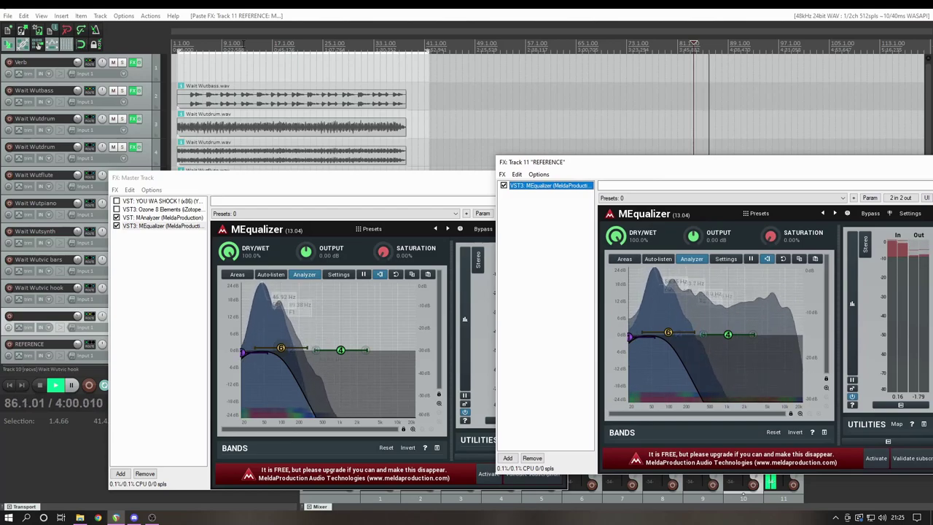
Compare the filtered low end by alternating playback between the mix and the reference song, ending back in the mix.
left_click(242, 44)
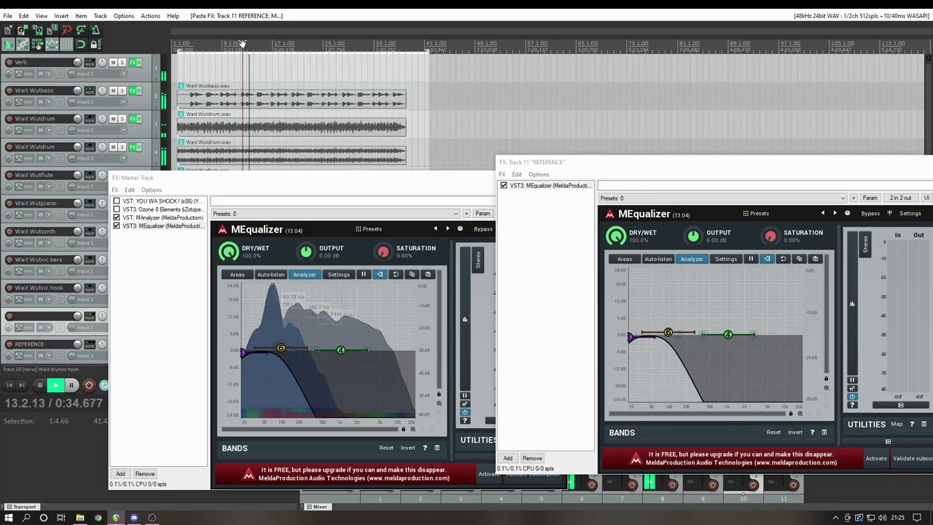
left_click(671, 45)
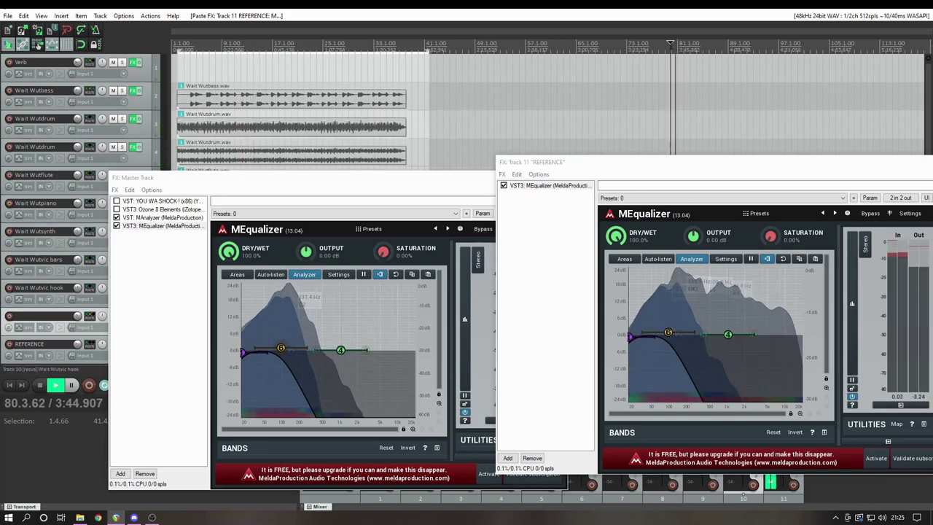
left_click(295, 46)
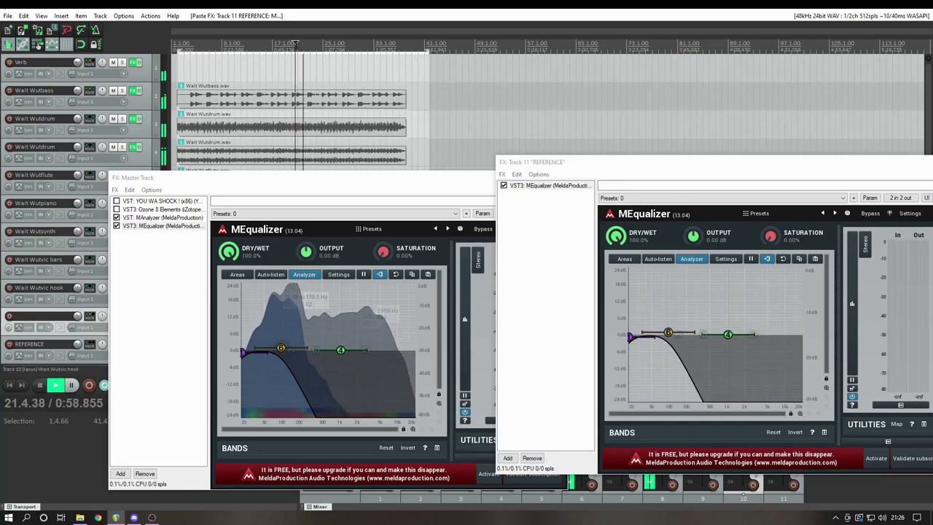
left_click(667, 46)
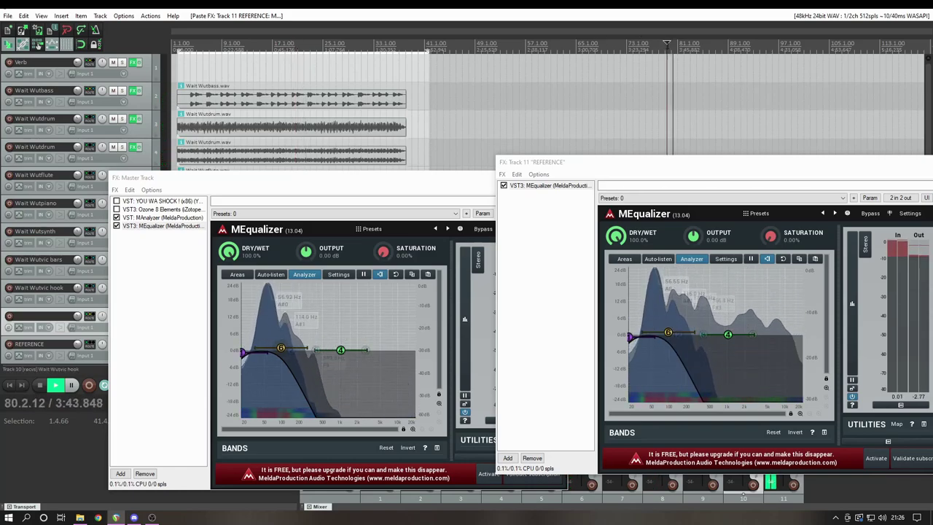
left_click(243, 45)
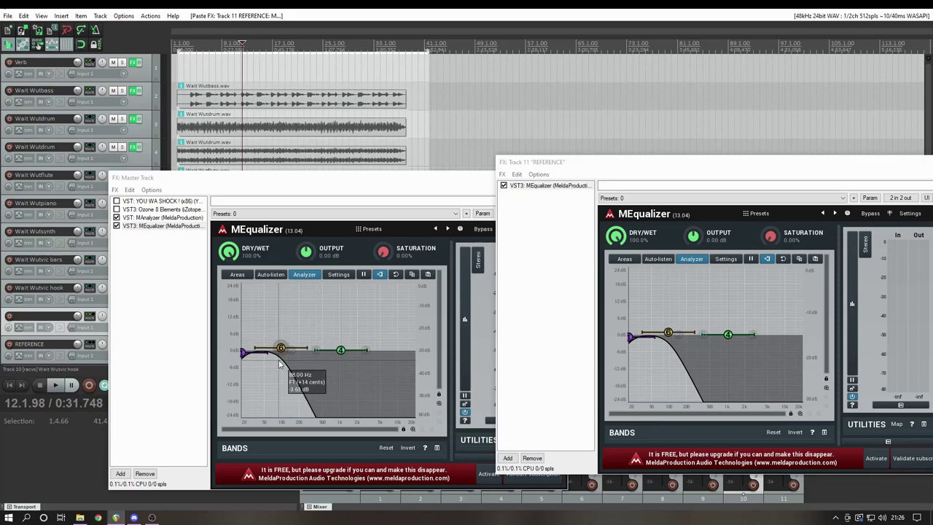
Move the Master's high-pass to about 160 Hz and low-pass to about 700 Hz, and replace the REFERENCE equalizer with a copy.
left_click_drag(282, 350, 328, 354)
left_click_drag(243, 352, 295, 372)
left_click(166, 226)
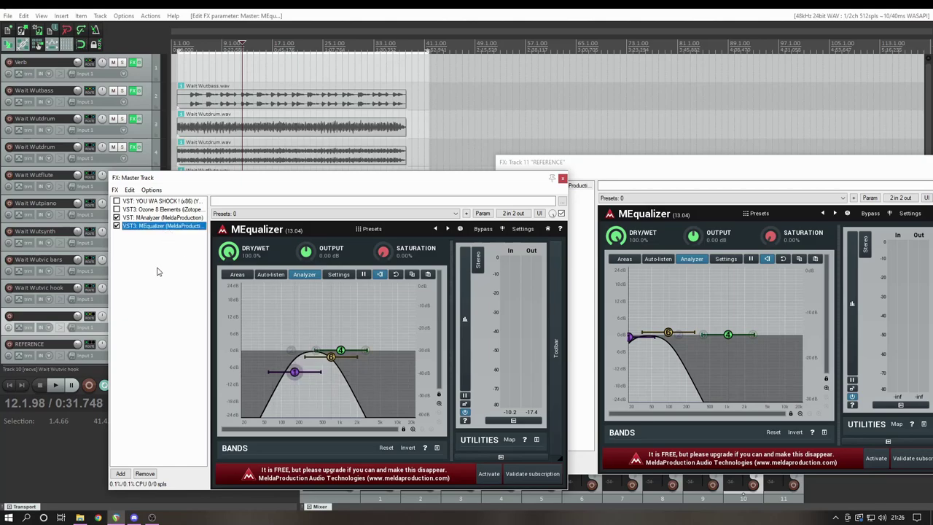
left_click(756, 166)
left_click(546, 185)
key("Delete")
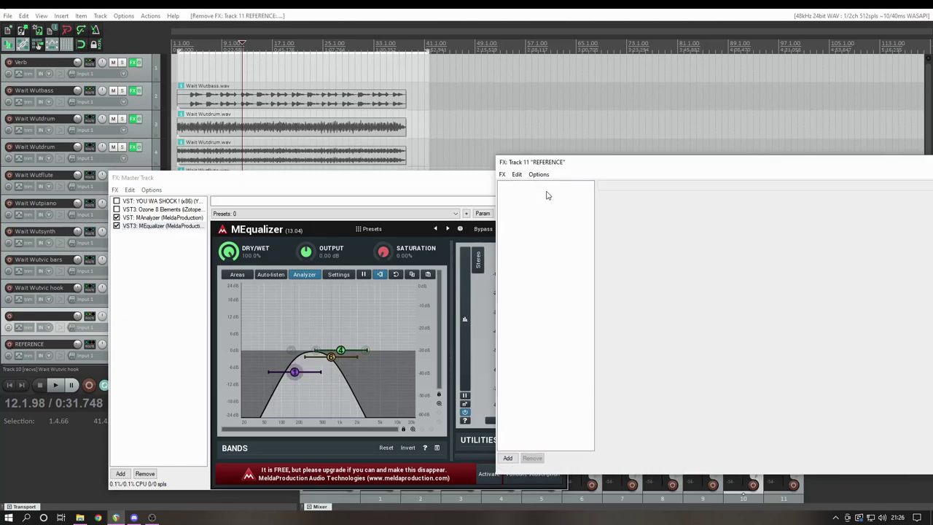
key("ctrl+v")
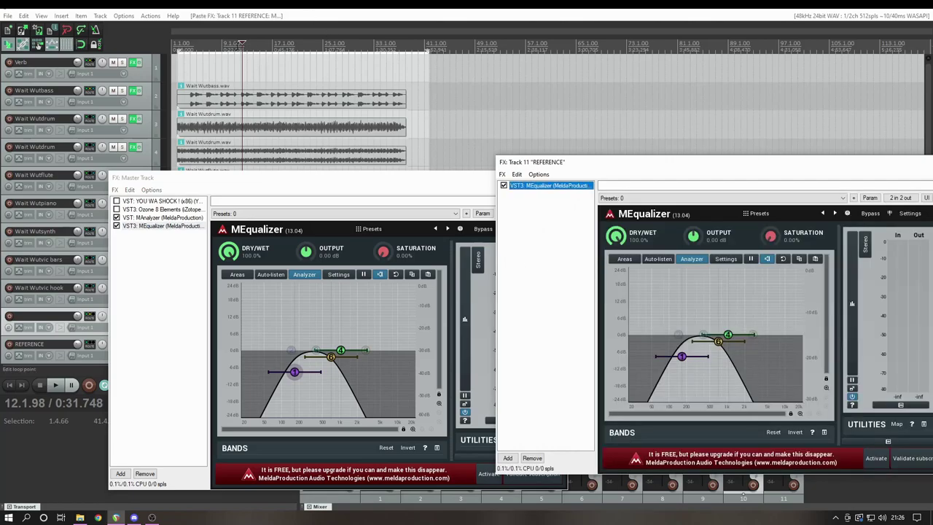
Play the mix from about bar 11 and compare its low mids with the reference song around bar 86.
left_click(237, 45)
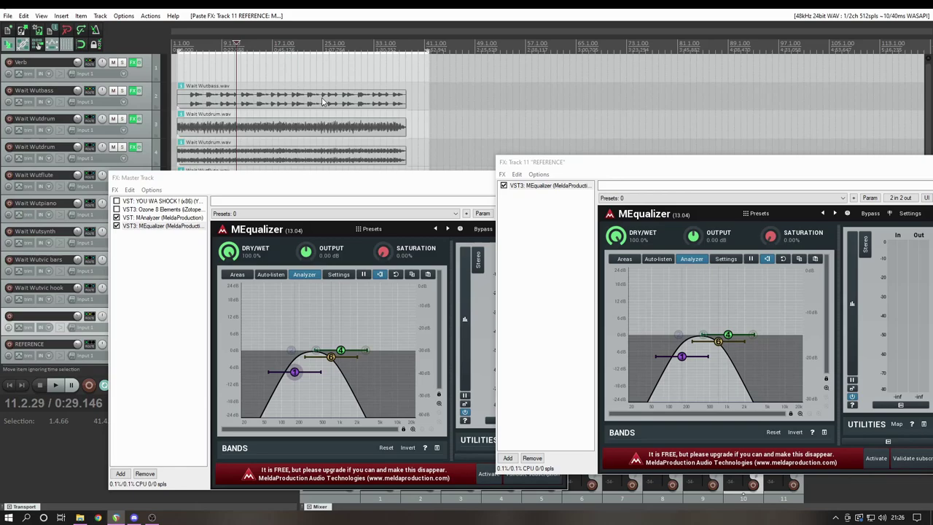
key("space")
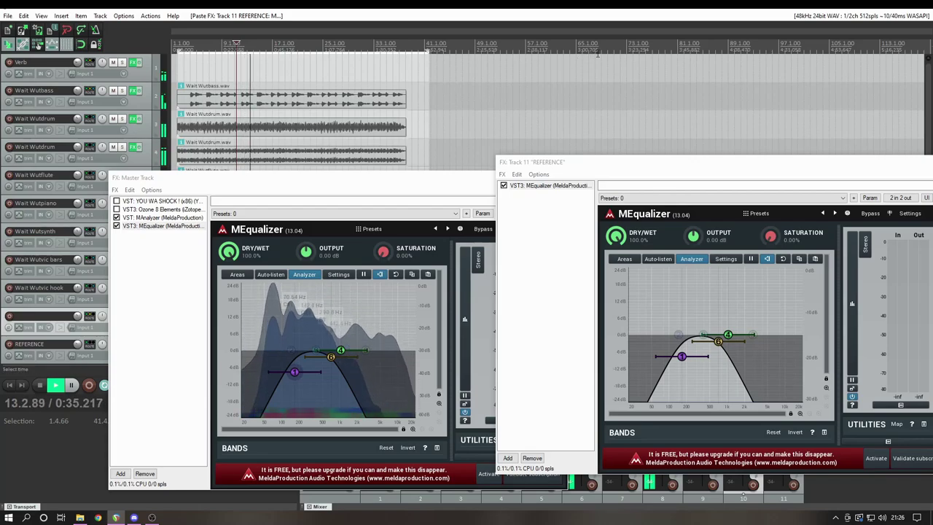
left_click(713, 44)
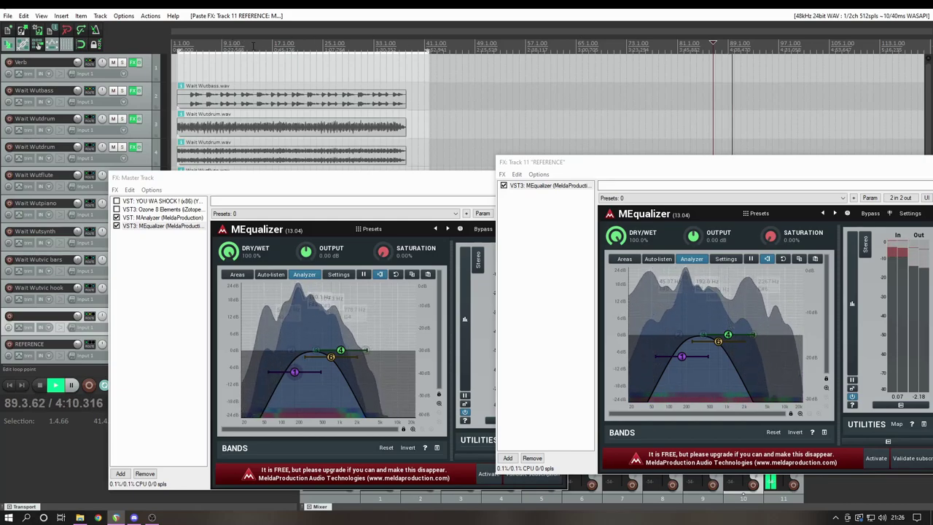
left_click(253, 45)
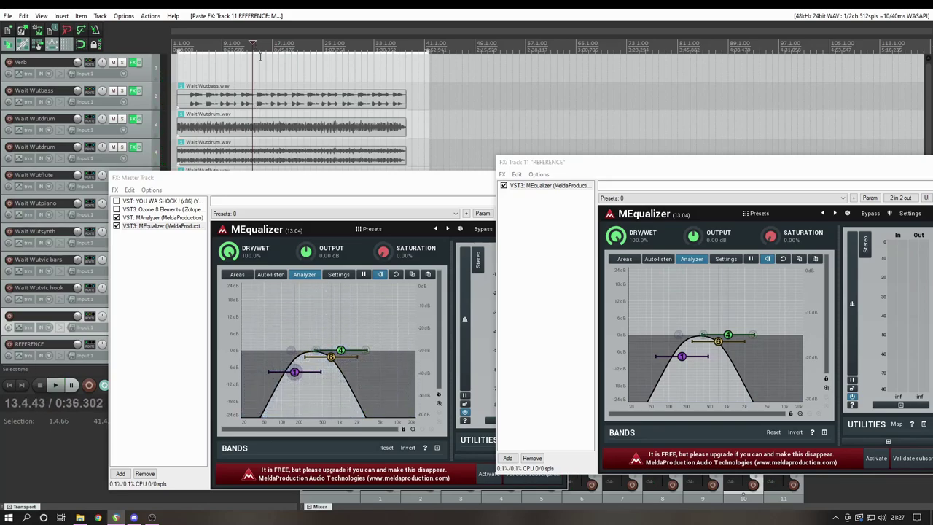
Raise the Master's high-pass to about 450 Hz and low-pass to about 2.8 kHz, and replace the REFERENCE equalizer with a copy.
left_click_drag(206, 181, 200, 139)
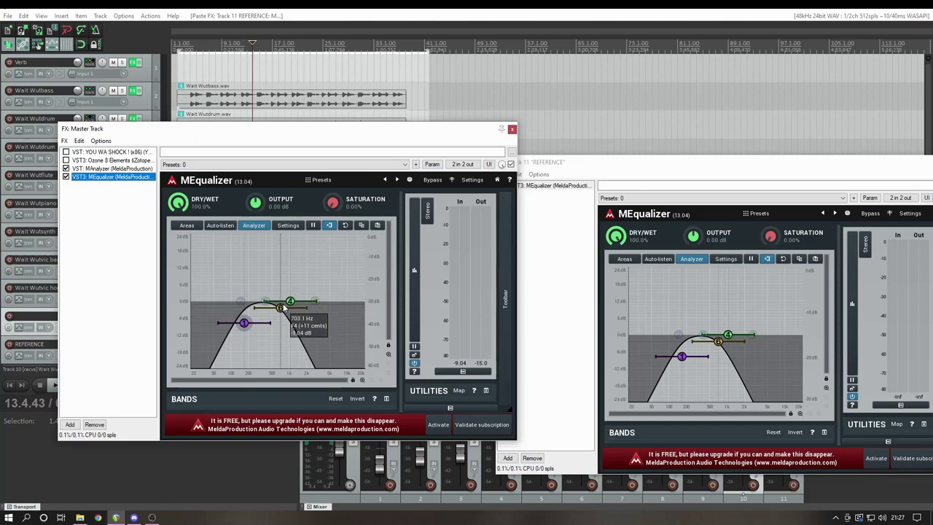
left_click_drag(283, 315, 317, 319)
left_click_drag(244, 323, 270, 325)
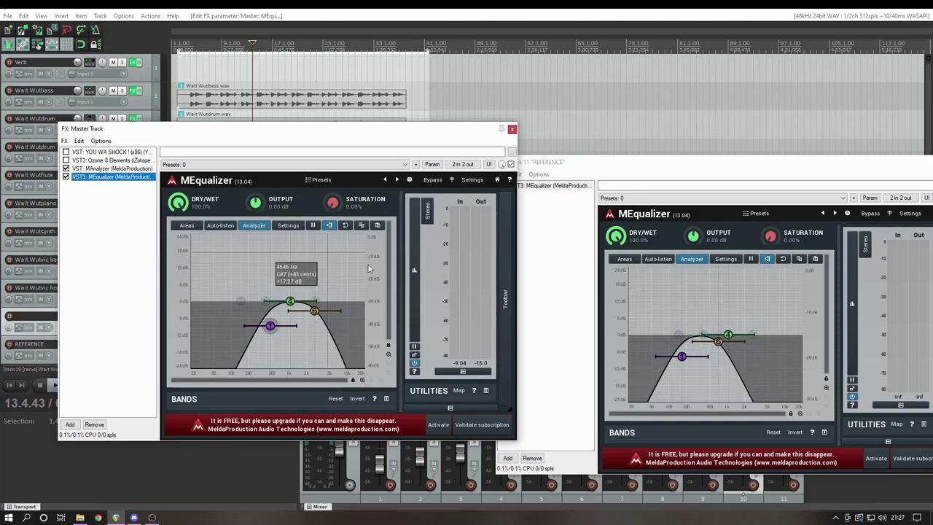
left_click(572, 212)
left_click(570, 188)
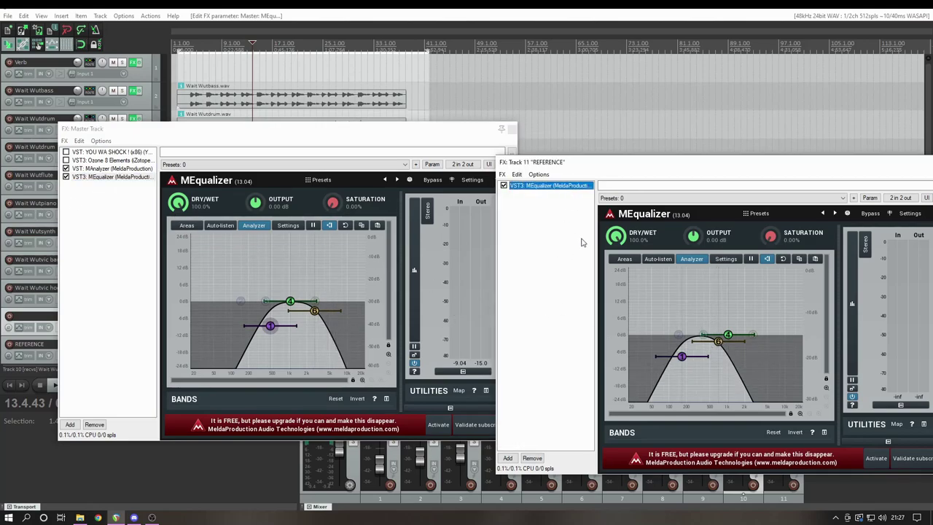
key("Delete")
key("ctrl+v")
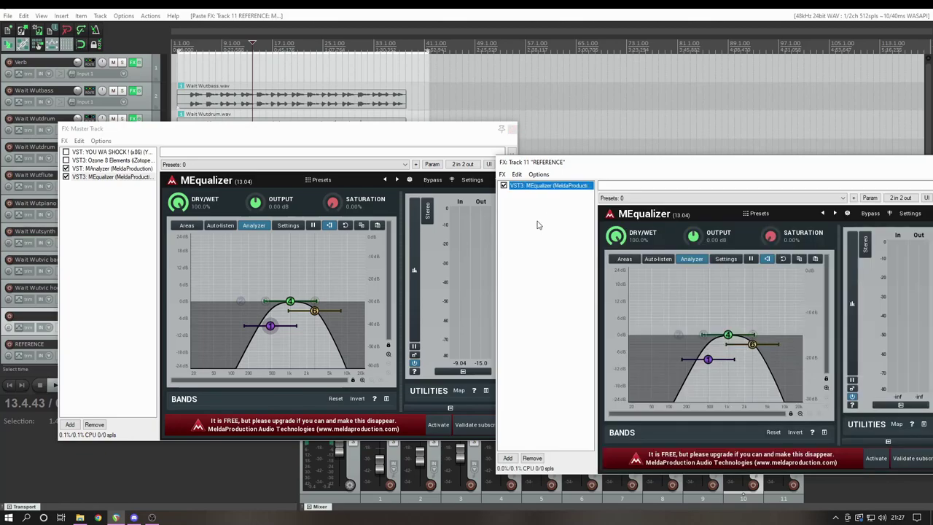
Compare the filtered midrange by alternating playback between the mix and the reference song, and stop in the mix.
key("space")
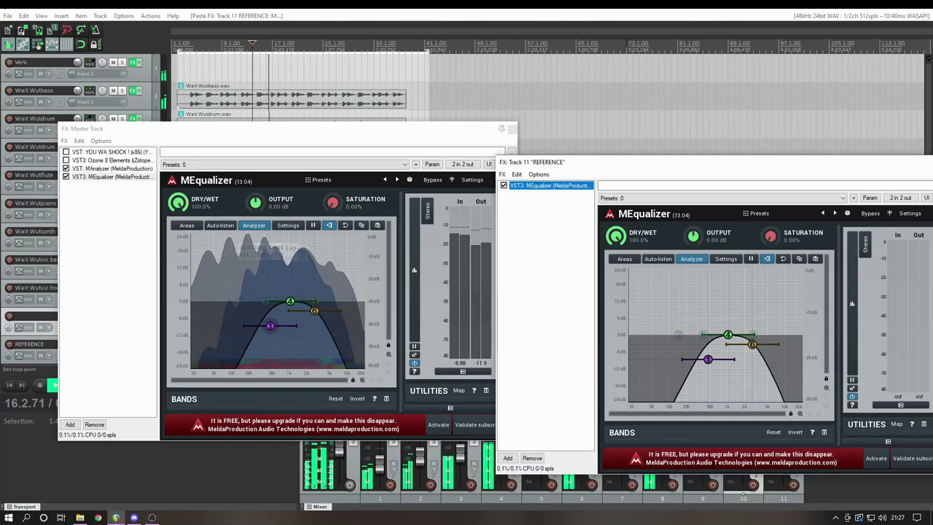
left_click(625, 44)
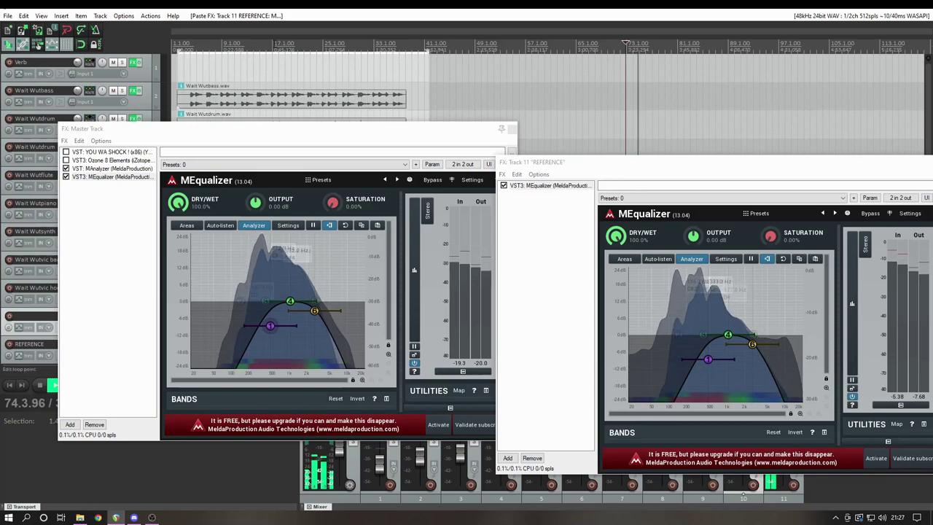
left_click(271, 43)
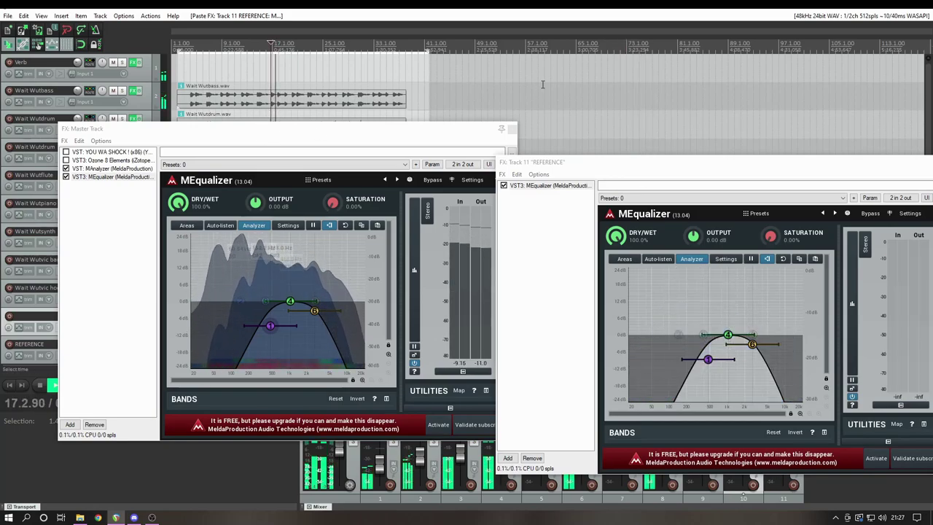
left_click(711, 43)
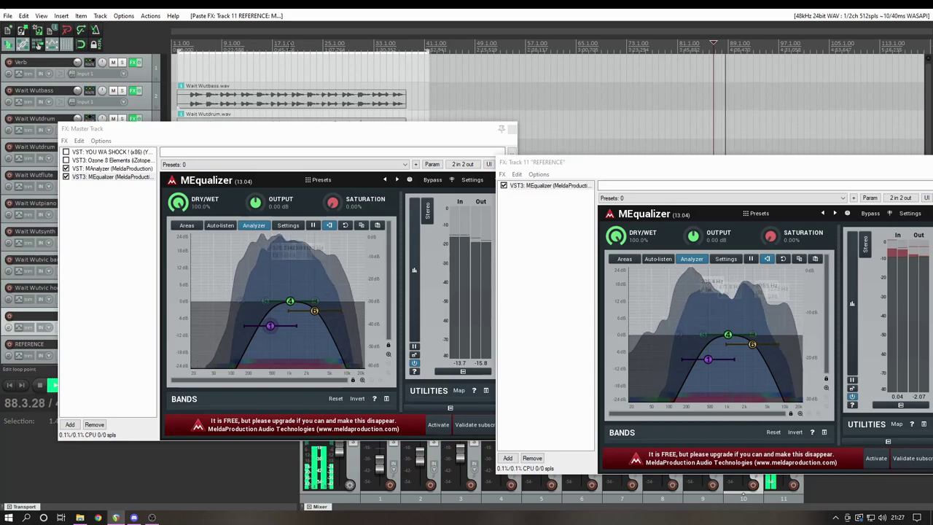
left_click(289, 44)
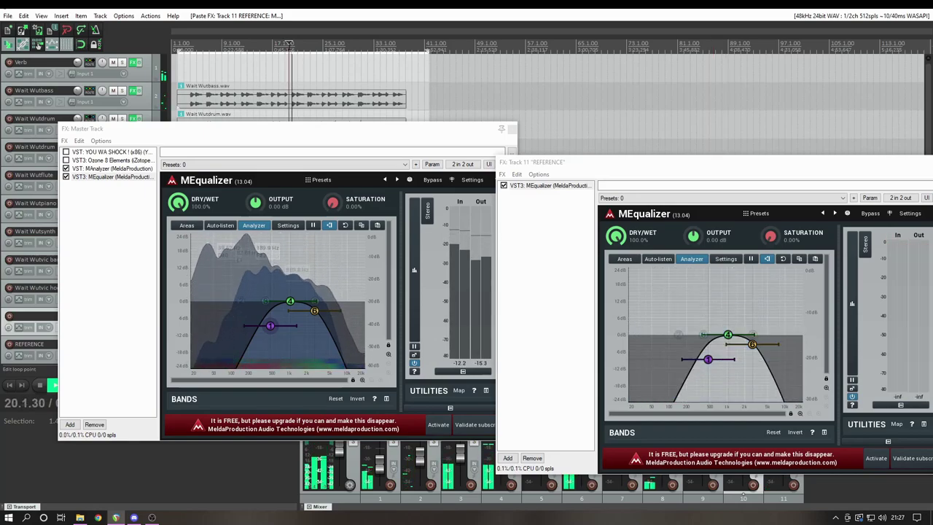
key("space")
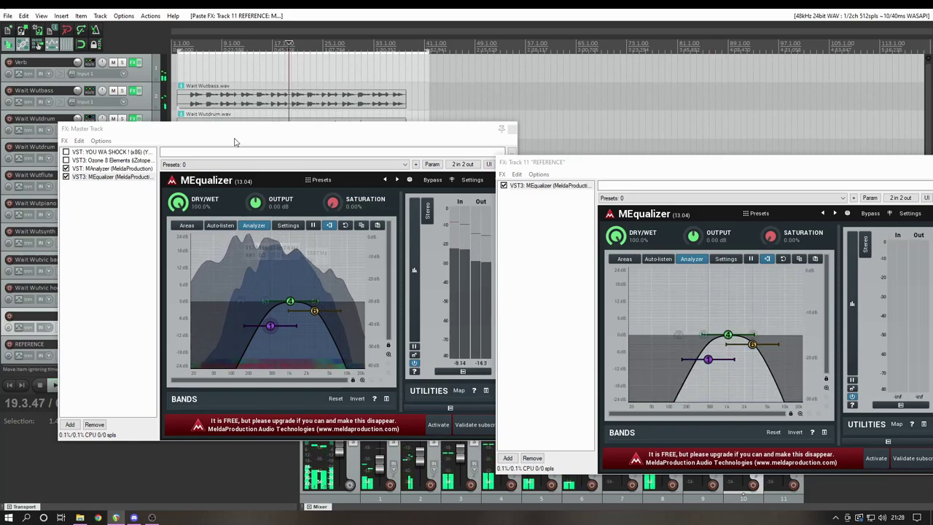
Show the Wait Wutpiano track's MEqualizer, arrange its window alongside the Master and REFERENCE effects, and play the mix.
left_click_drag(242, 132, 516, 128)
left_click(139, 206)
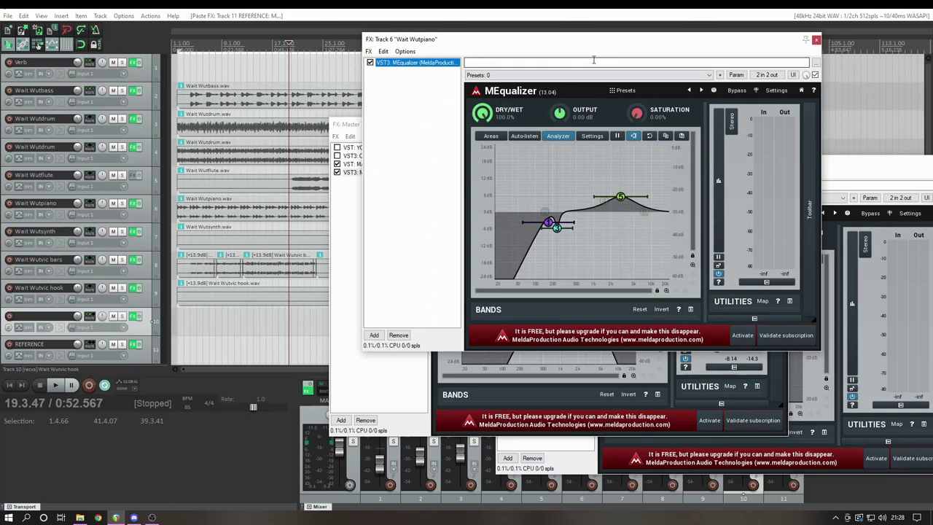
left_click_drag(534, 41, 199, 40)
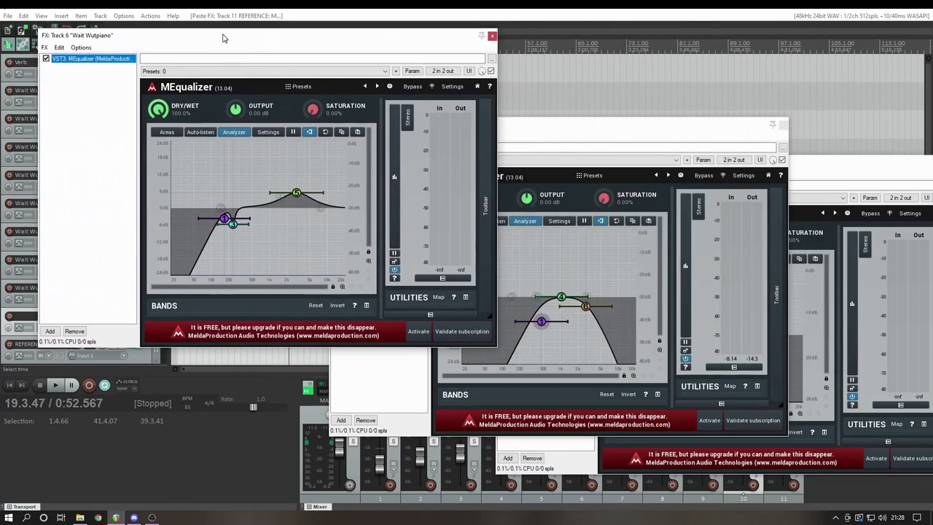
left_click_drag(626, 128, 406, 173)
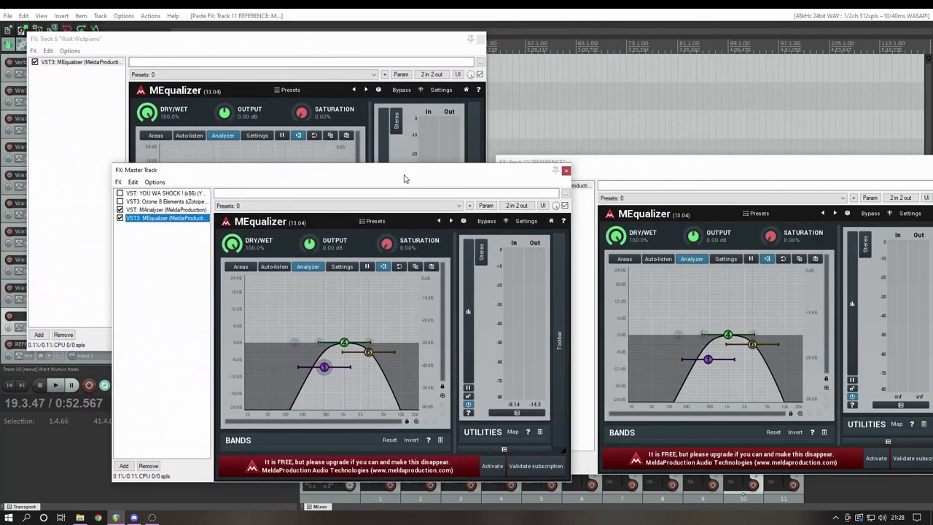
key("space")
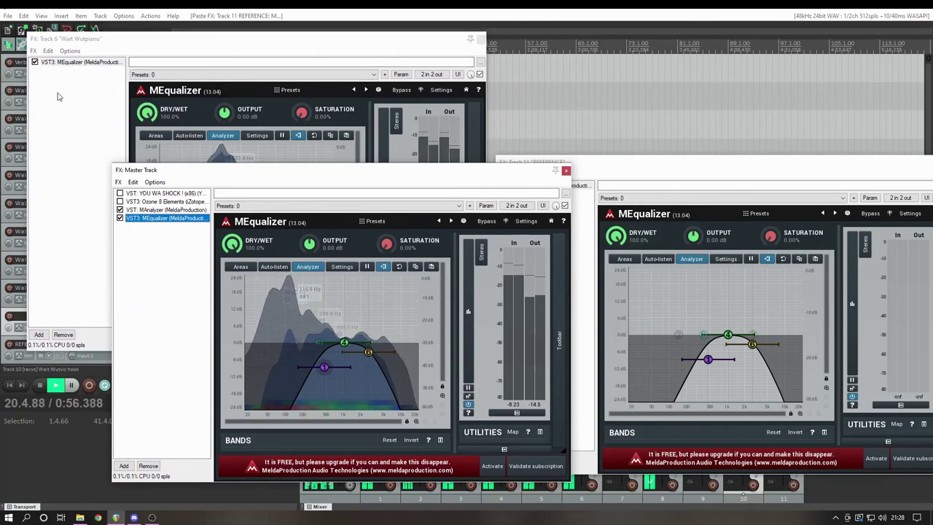
Set the Wait Wutpiano equalizer's boost near 2.3 kHz to about 5.7 dB and check against the reference song around bar 96.
left_click_drag(216, 172, 467, 154)
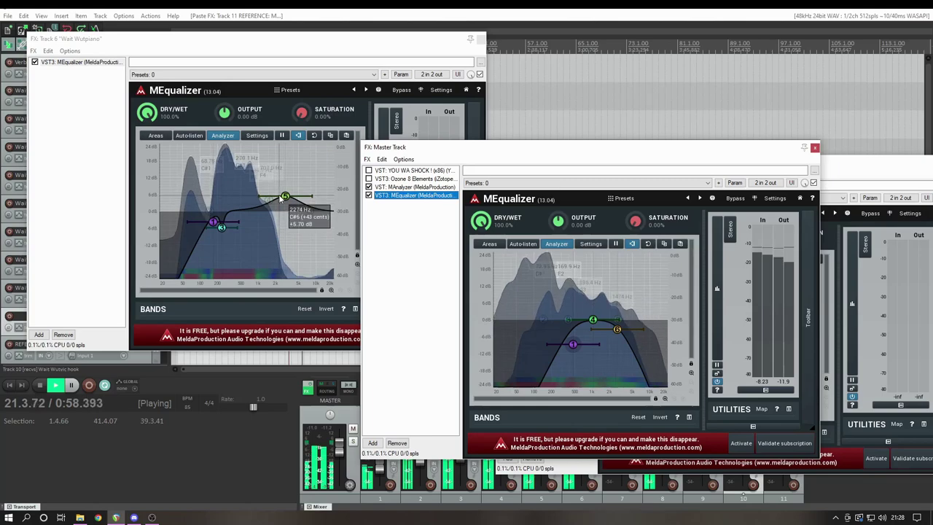
left_click_drag(284, 197, 284, 195)
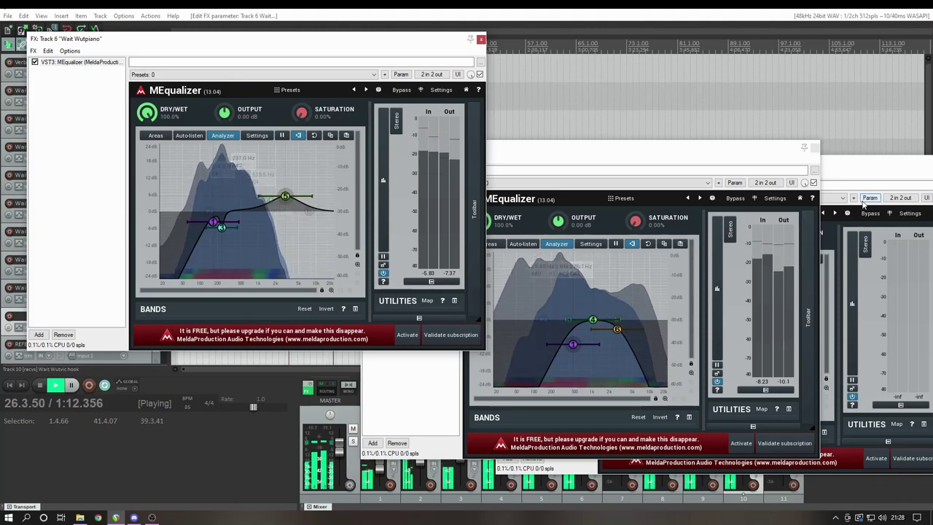
key("space")
left_click(777, 53)
key("space")
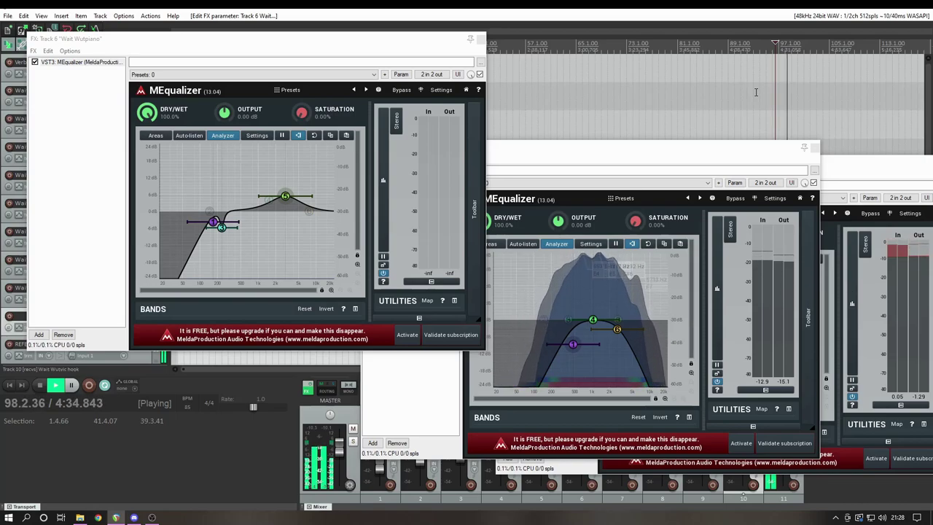
key("space")
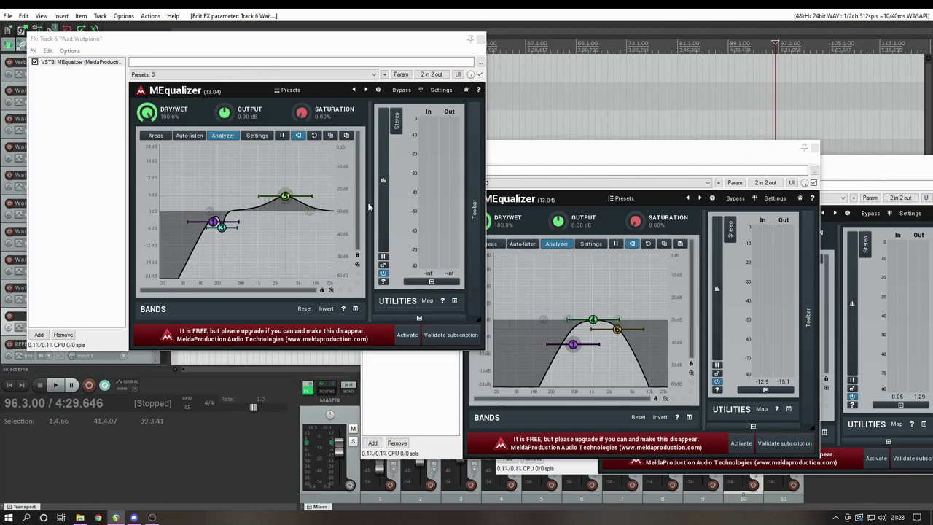
Raise the Master equalizer's high-pass to about 2 kHz, open its low-pass to the highest frequencies, and replace the REFERENCE equalizer with a copy.
left_click_drag(660, 150, 366, 110)
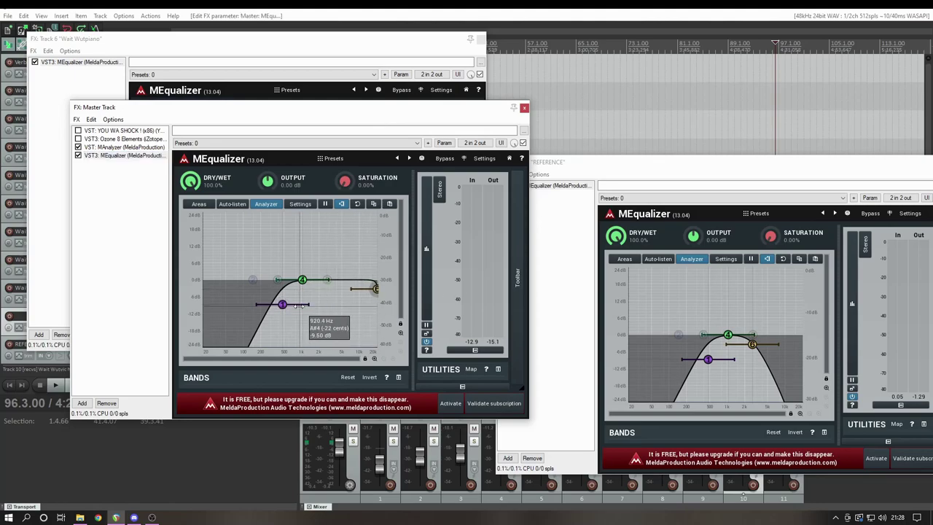
left_click_drag(282, 304, 318, 311)
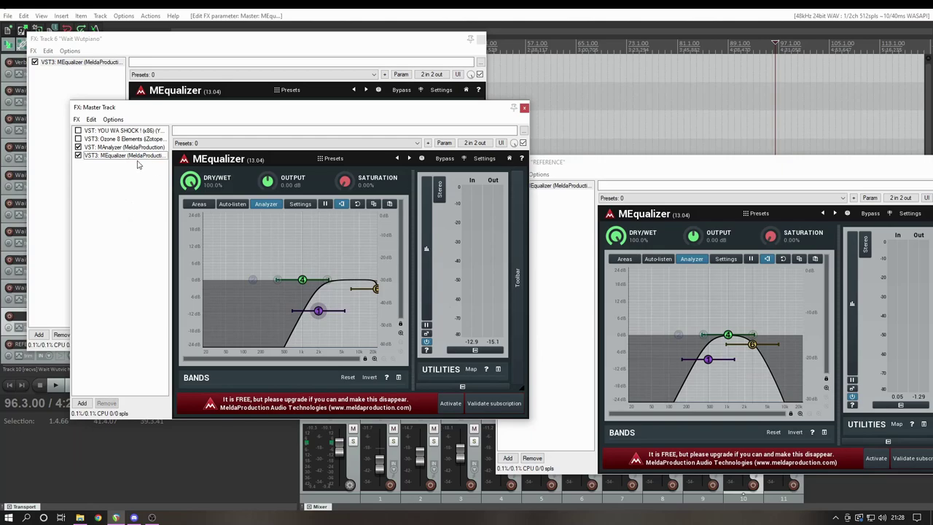
left_click(547, 186)
key("ctrl+v")
Play the mix from about bar 11 and close the Wait Wutpiano effects to watch the Master equalizer.
left_click(207, 15)
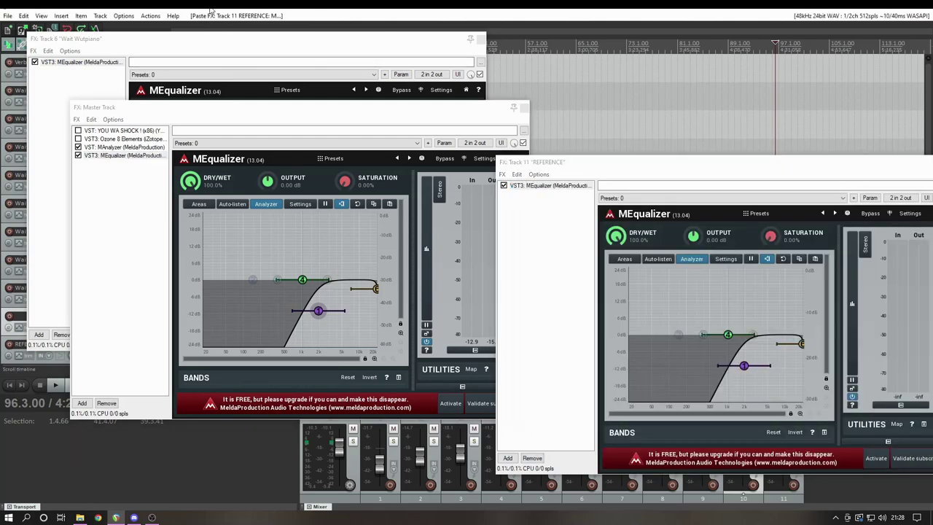
left_click_drag(235, 32, 235, 68)
key("space")
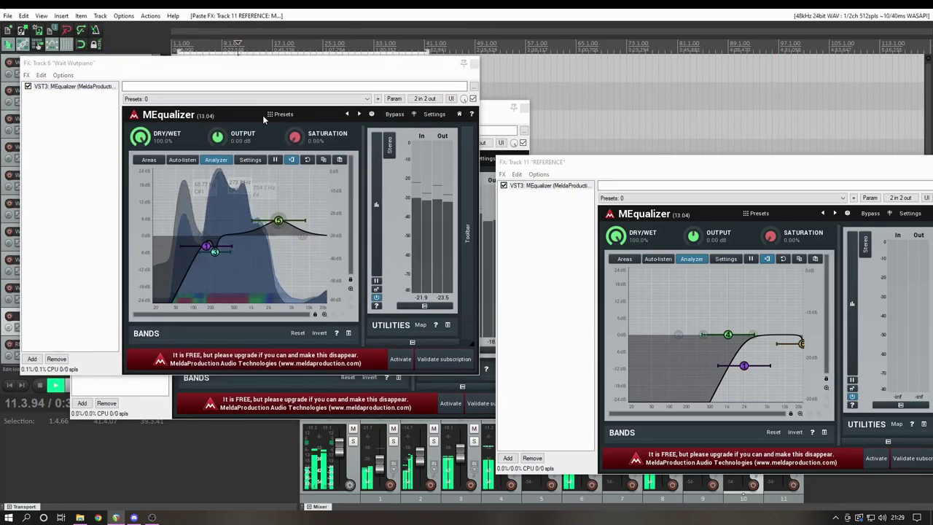
left_click(474, 63)
left_click_drag(352, 101, 346, 94)
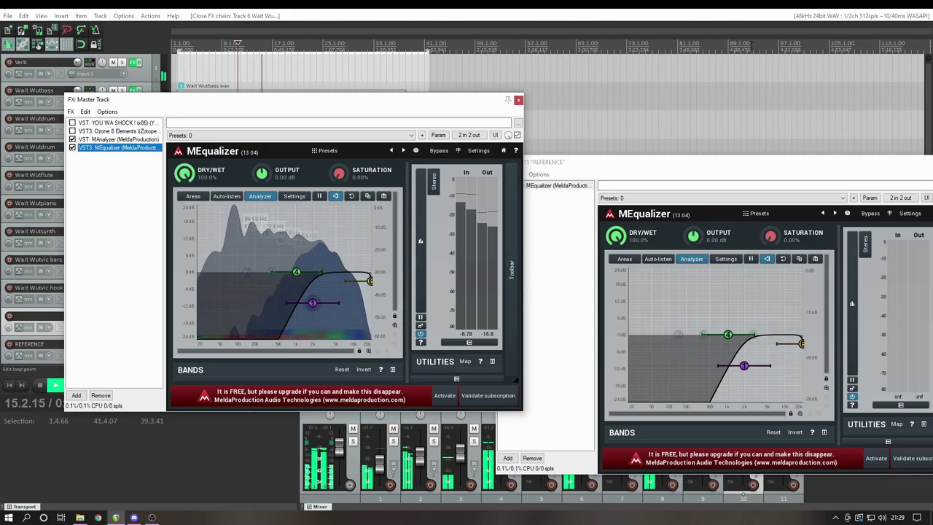
Compare the filtered highs by alternating playback between the reference song and the mix, and stop in the mix around bar 9.
left_click(752, 44)
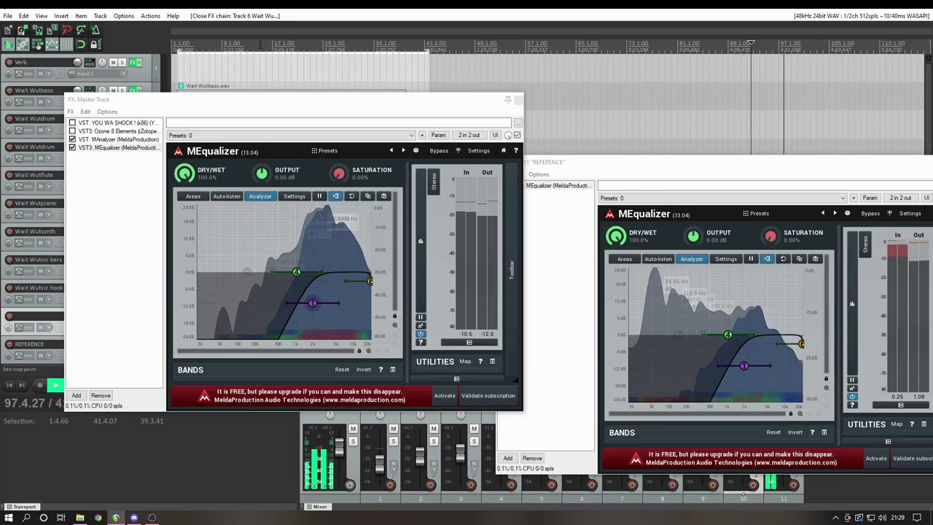
left_click(259, 43)
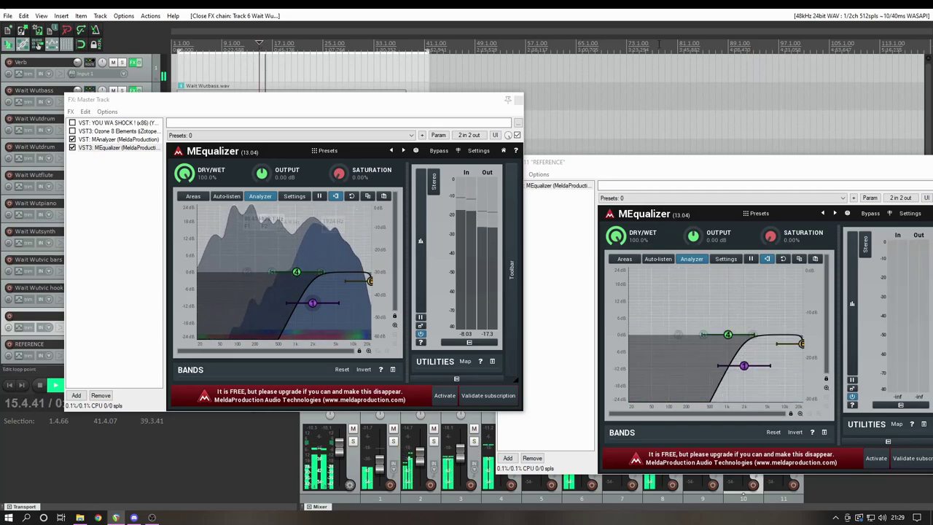
left_click(688, 44)
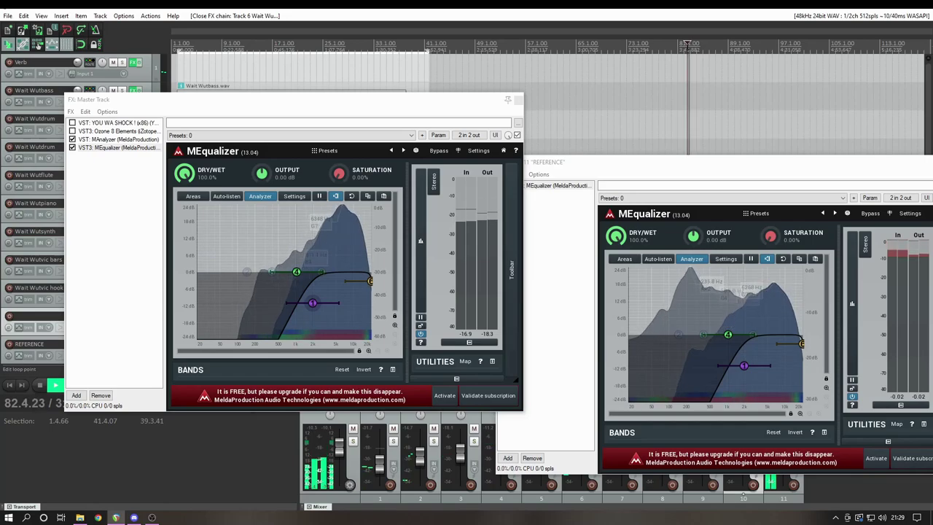
key("space")
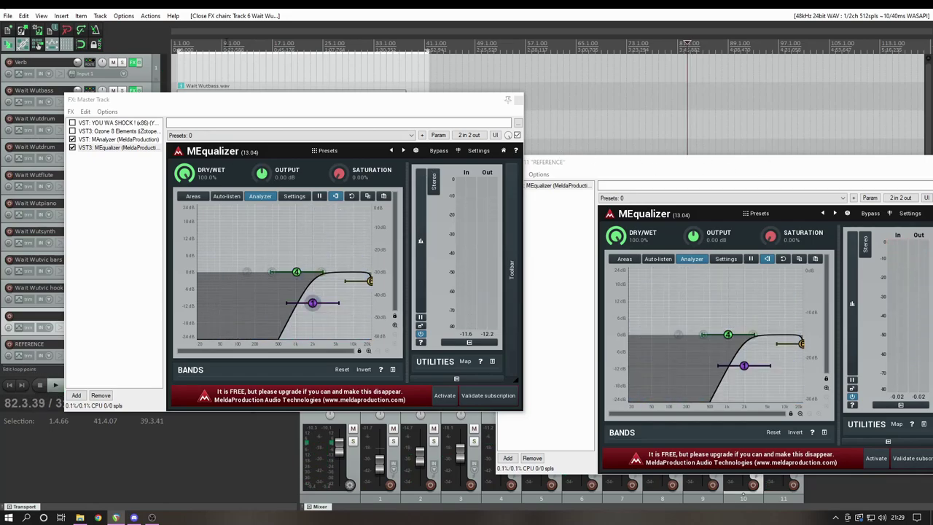
key("space")
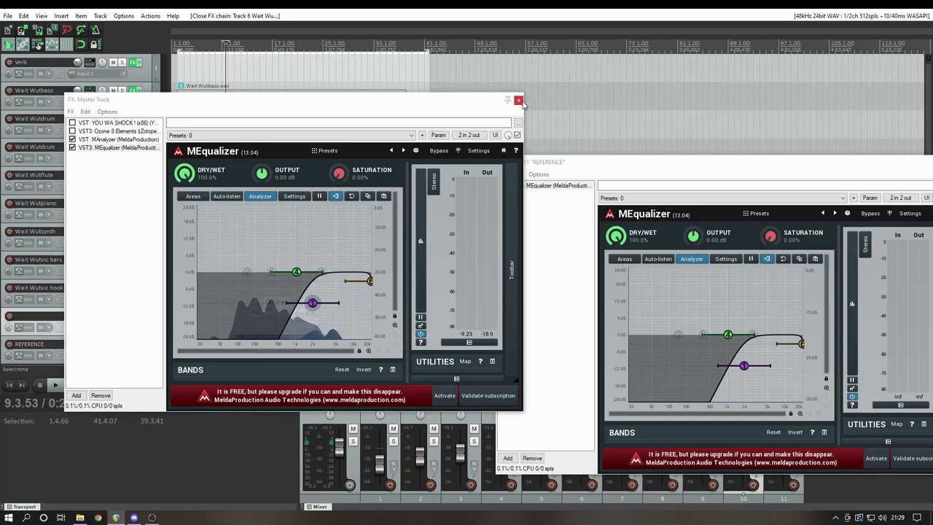
Show the second Wait Wutdrum track's MEqualizer and, while playing the mix, set its boost to about 2.9 dB near 1.5 kHz.
left_click_drag(294, 105, 271, 193)
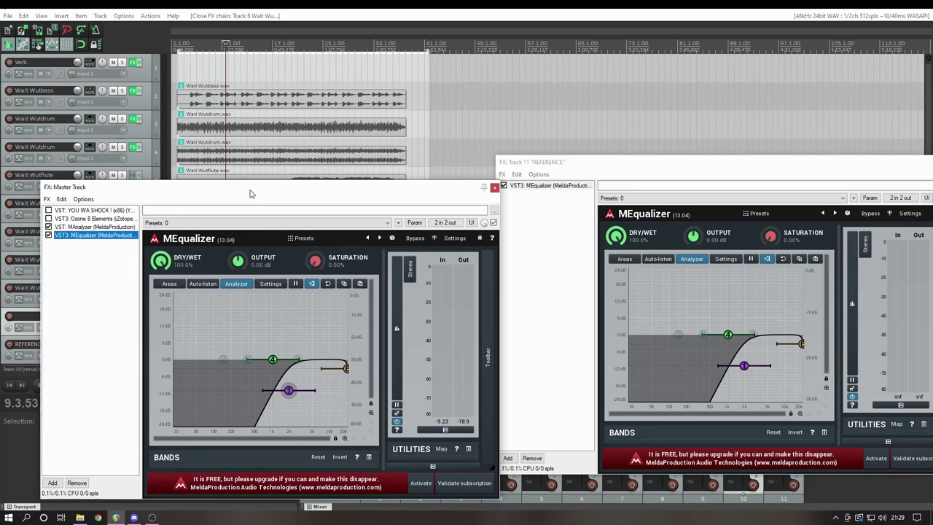
left_click_drag(250, 193, 252, 177)
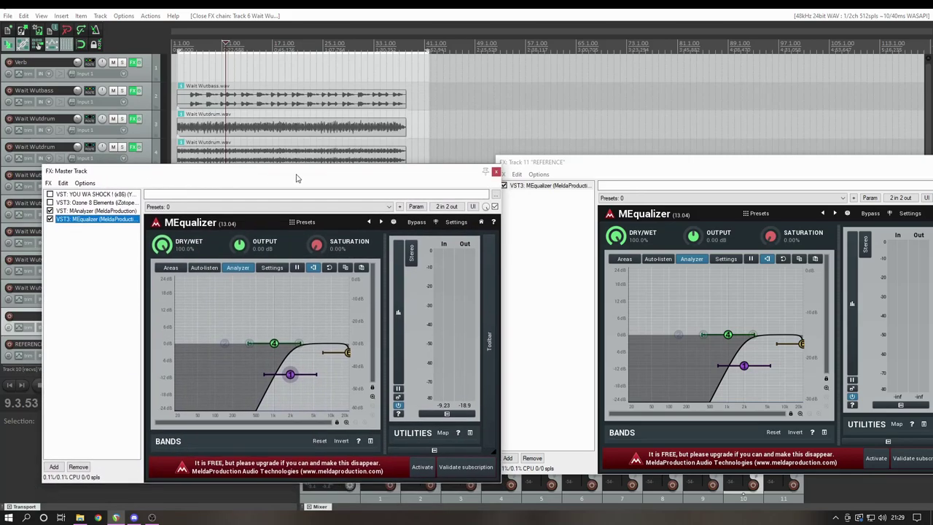
left_click(135, 148)
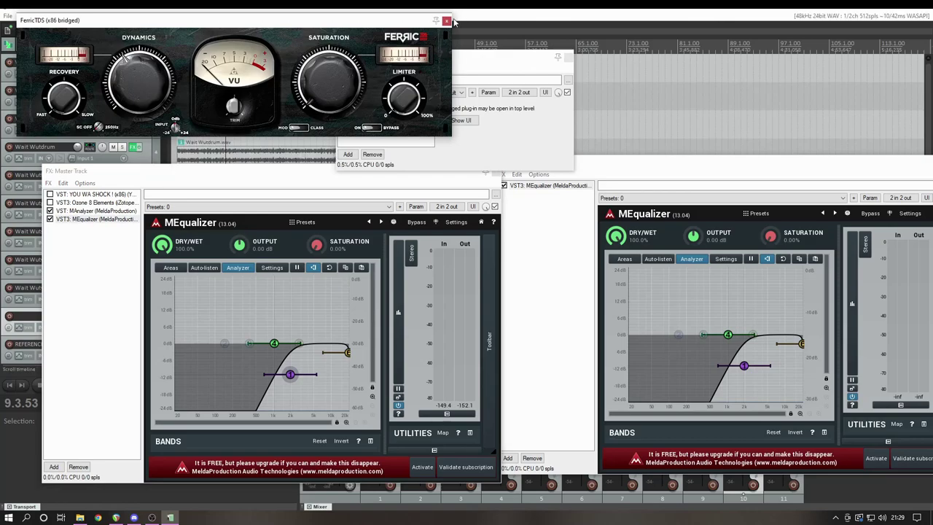
left_click(446, 19)
left_click(389, 79)
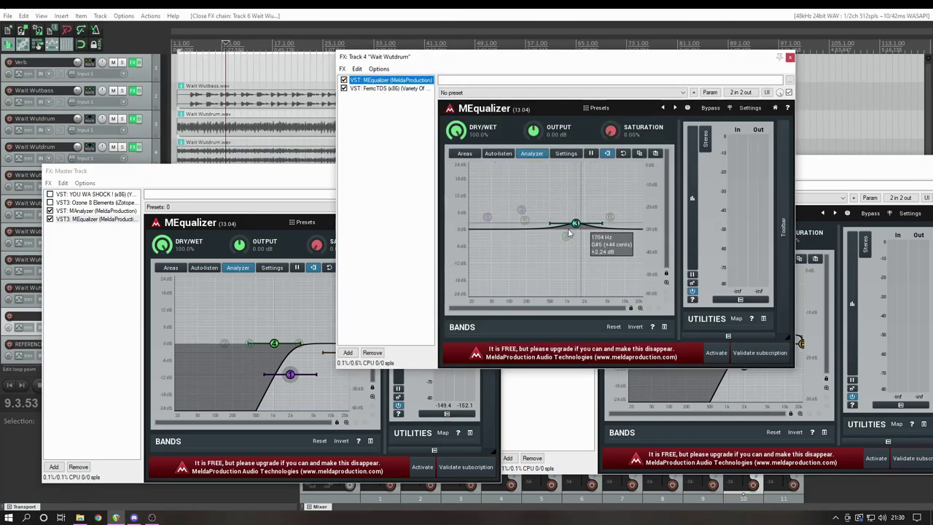
key("space")
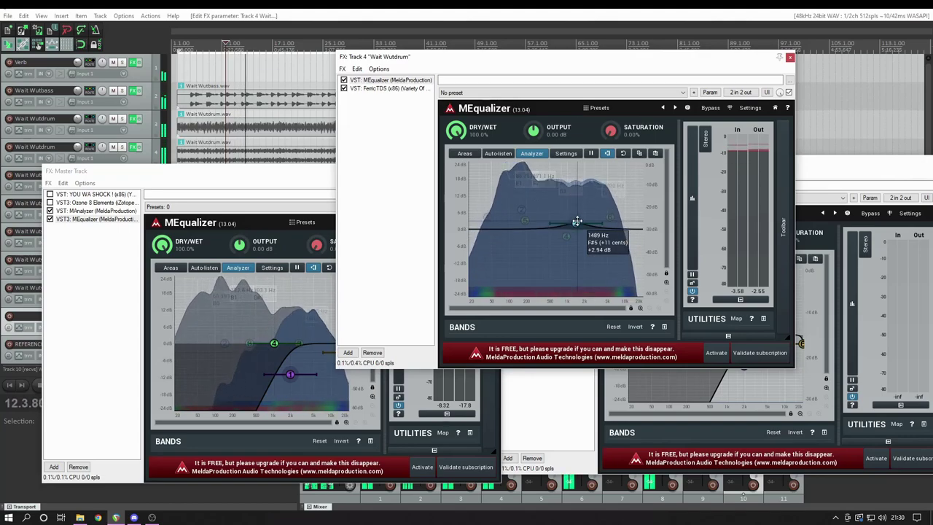
Stop the mix and close the Wait Wutdrum, REFERENCE and Master effects windows.
left_click(789, 57)
left_click_drag(860, 173, 579, 158)
left_click(668, 148)
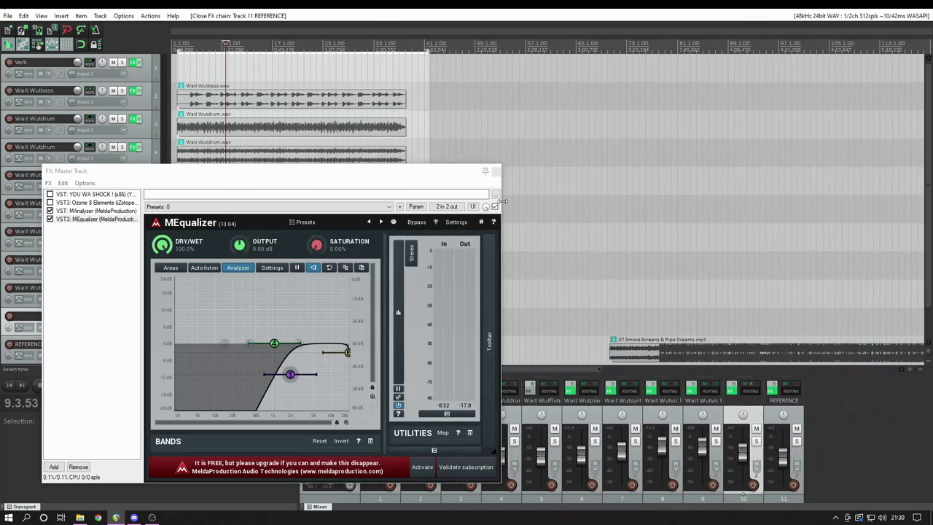
left_click(494, 169)
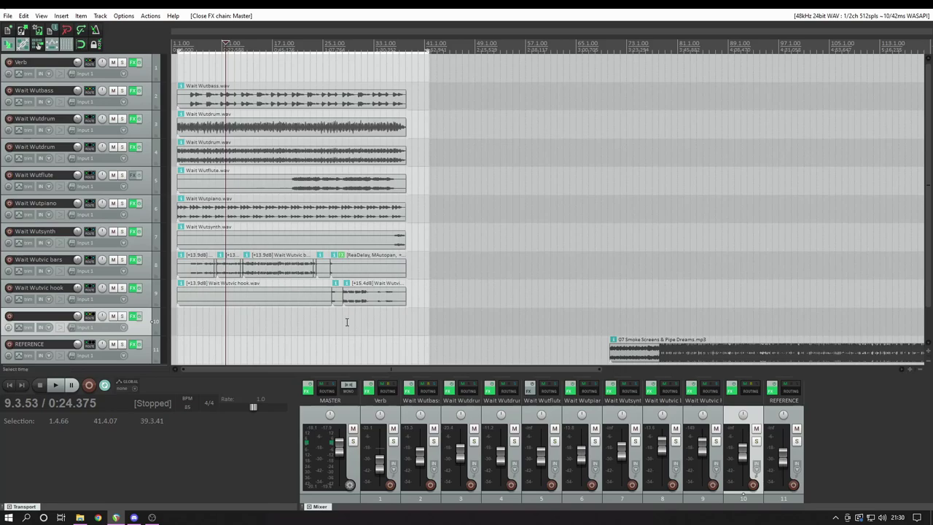
Bypass the comparison MEqualizer on both the REFERENCE track and the Master, and mute the REFERENCE track.
left_click(134, 344)
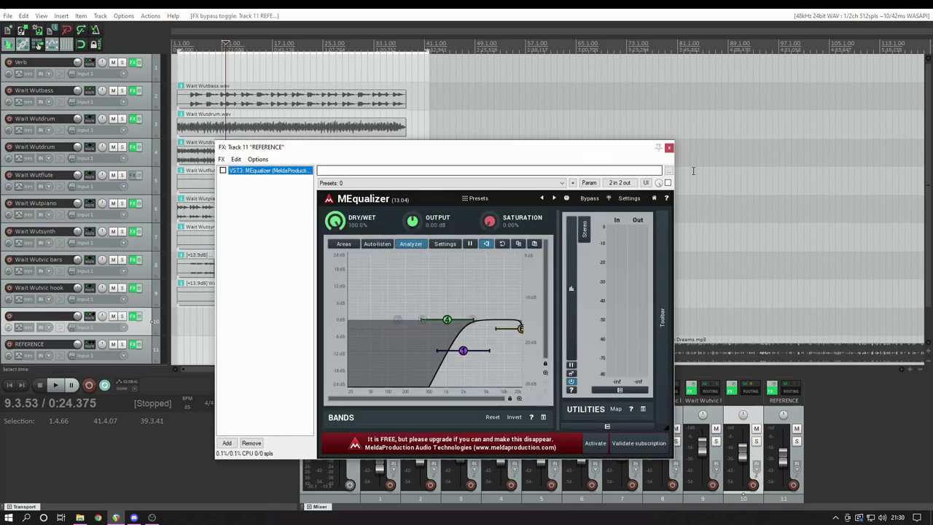
left_click(668, 148)
left_click(113, 345)
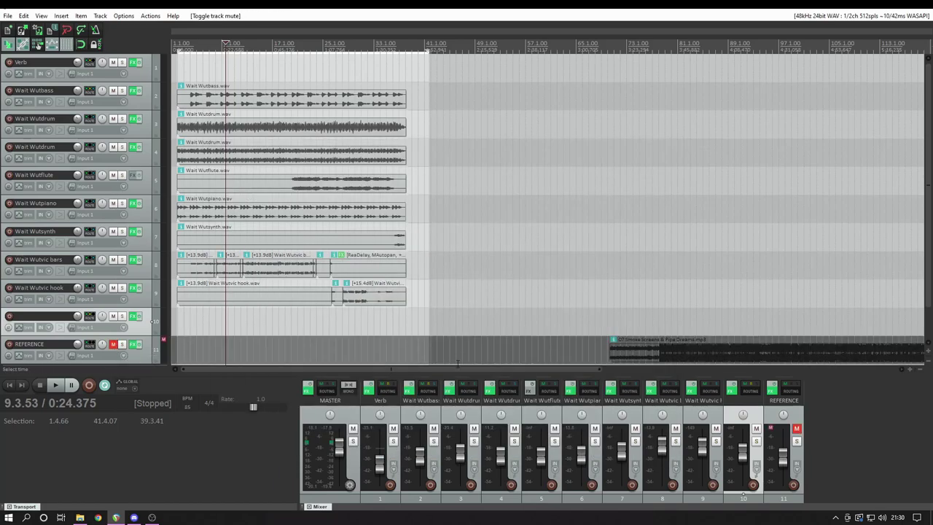
left_click(307, 387)
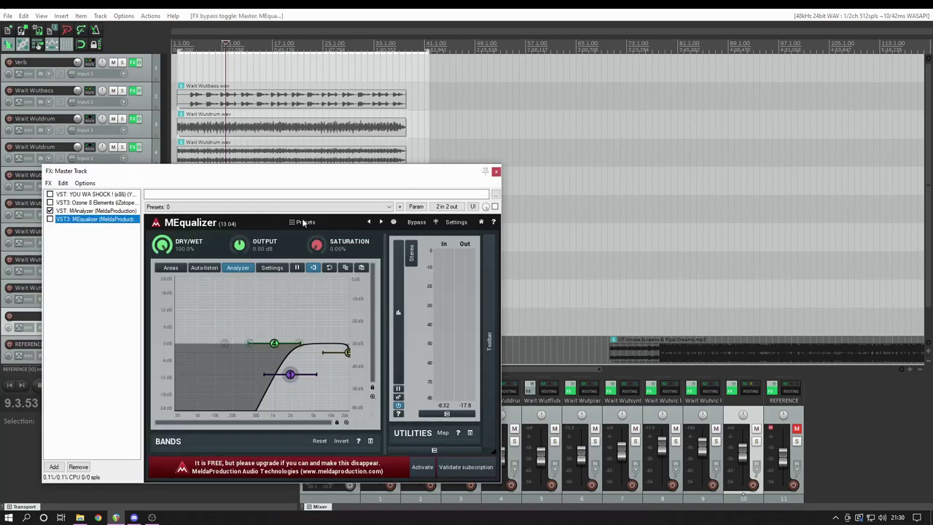
left_click(495, 171)
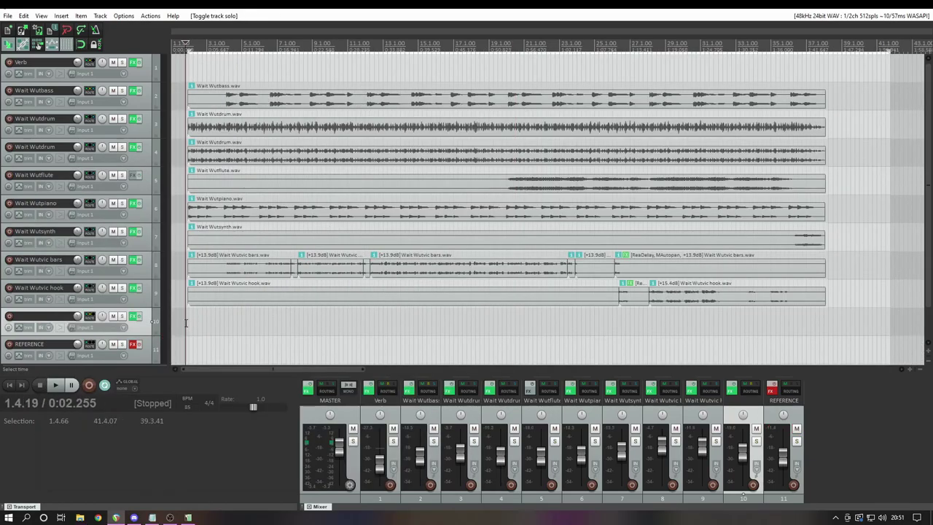
Place the cursor near the start of the song in bar 1 and play the full mix.
left_click(189, 329)
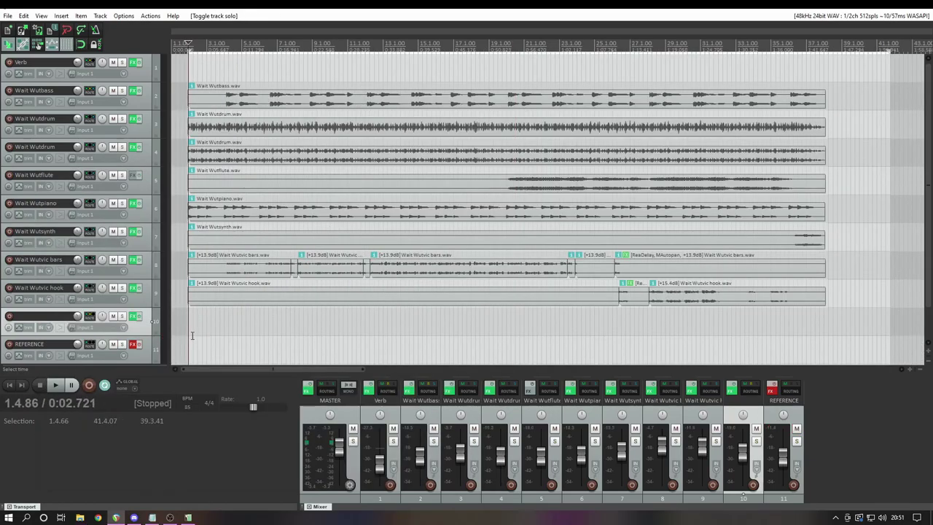
left_click(192, 326)
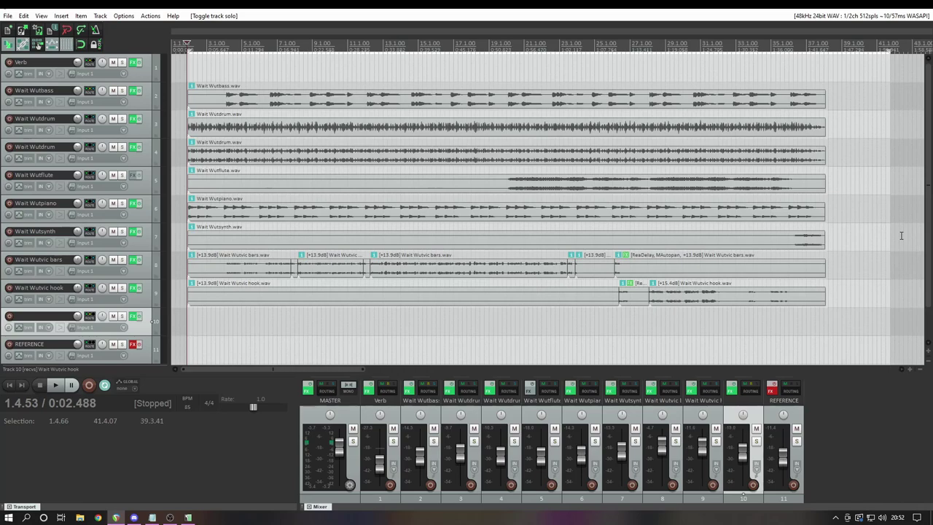
key("space")
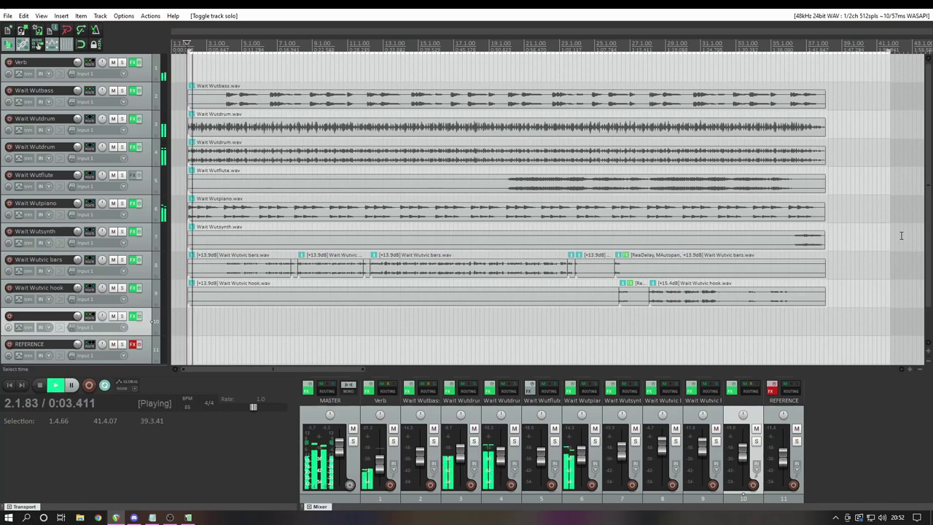